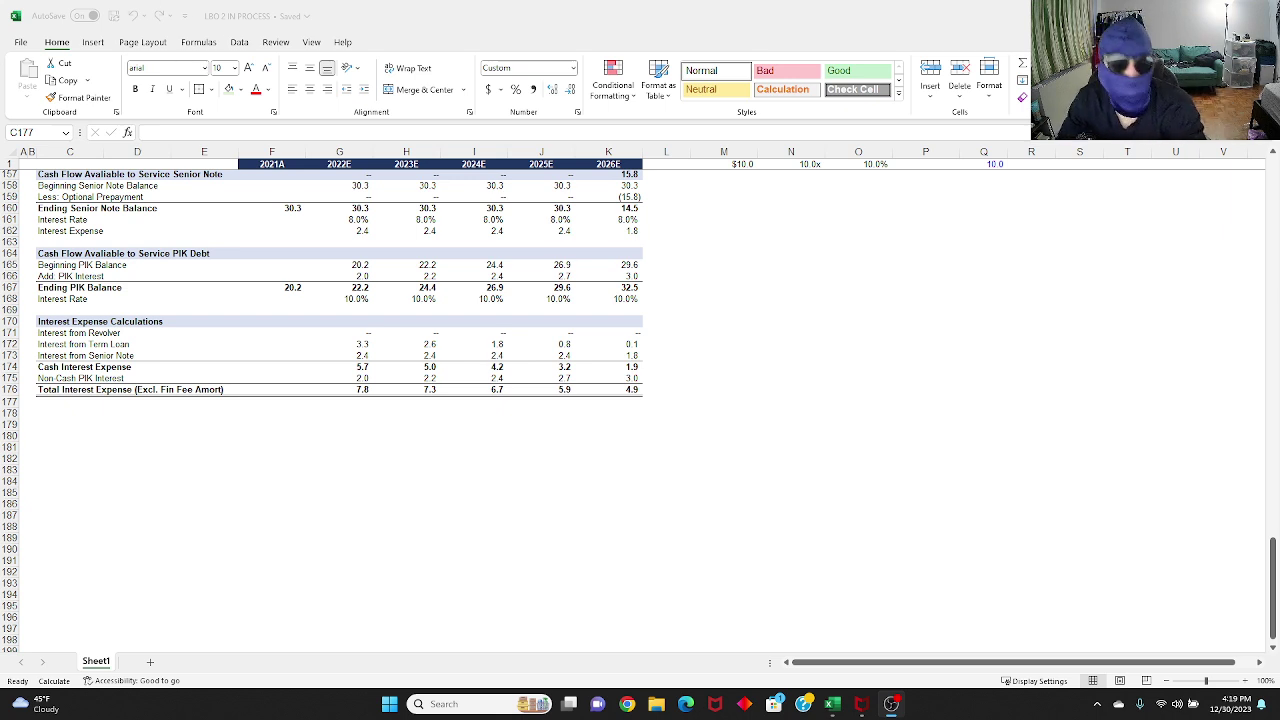
# Step: Review the existing LBO model from the transaction assumptions through the P&L, balance sheet, cash flow and debt schedule
pyautogui.scroll(6, 147, 378)
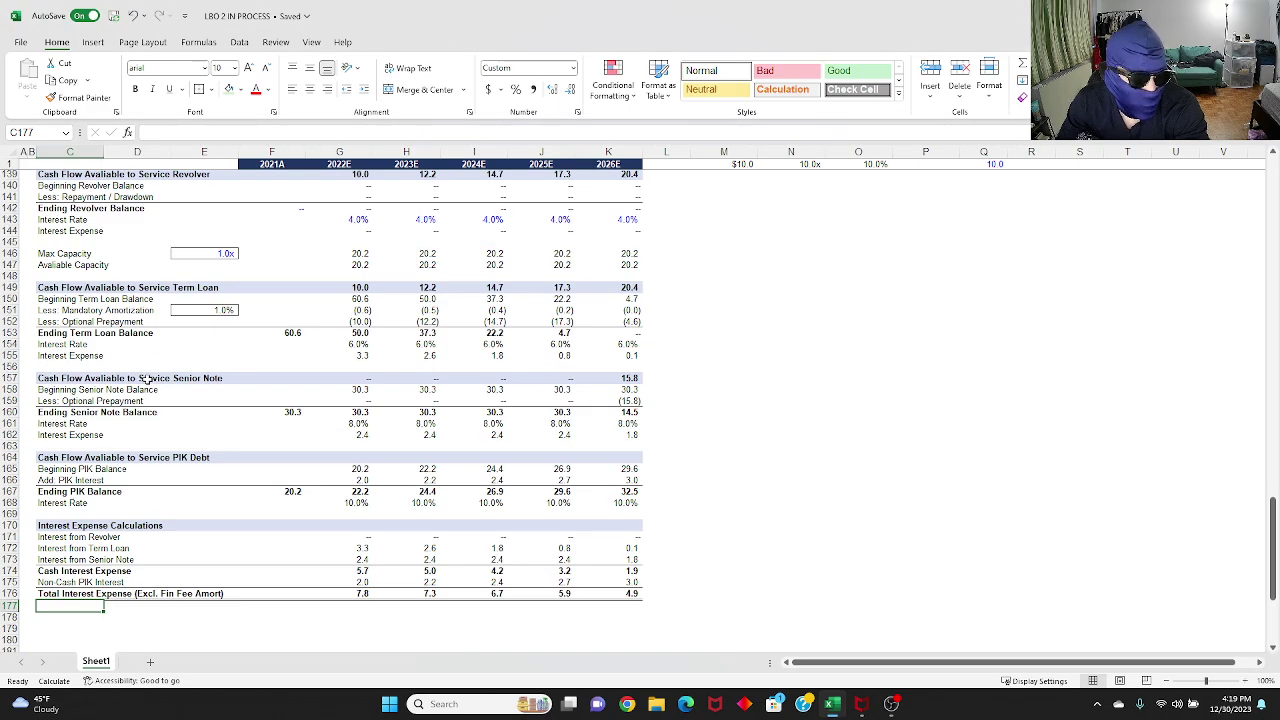
pyautogui.scroll(20, 147, 378)
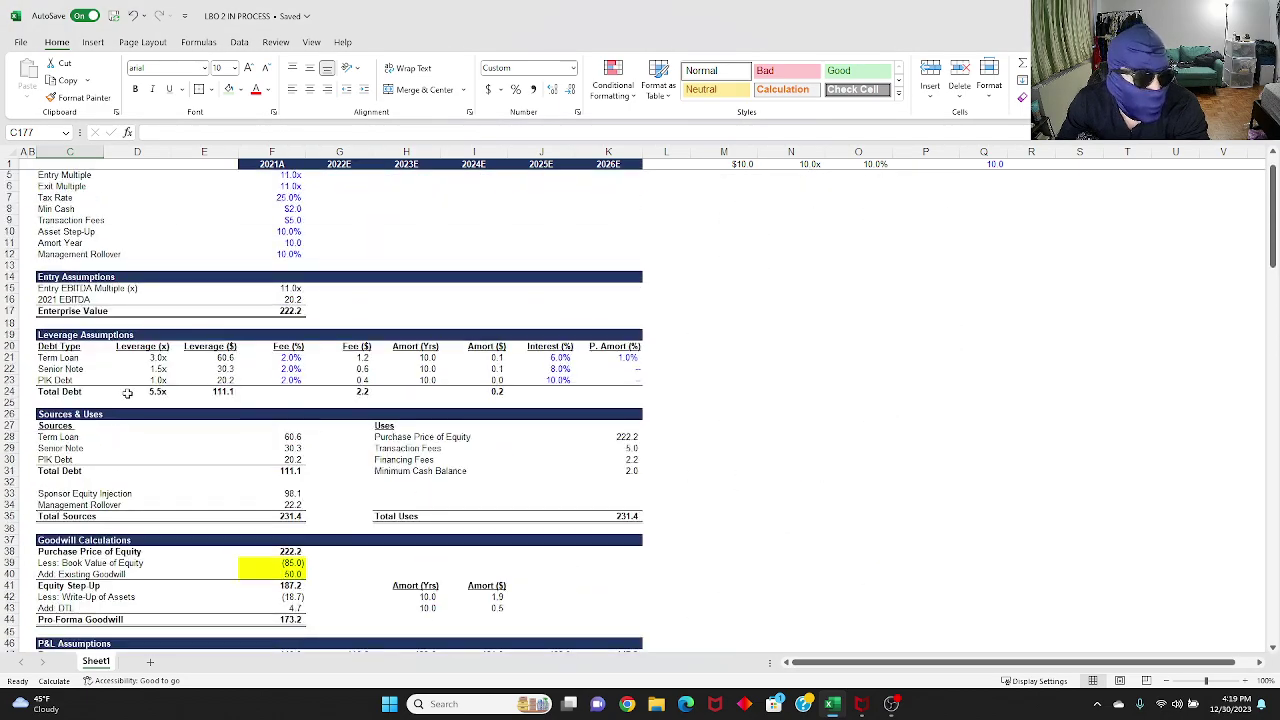
pyautogui.moveTo(62, 199); pyautogui.dragTo(225, 392)
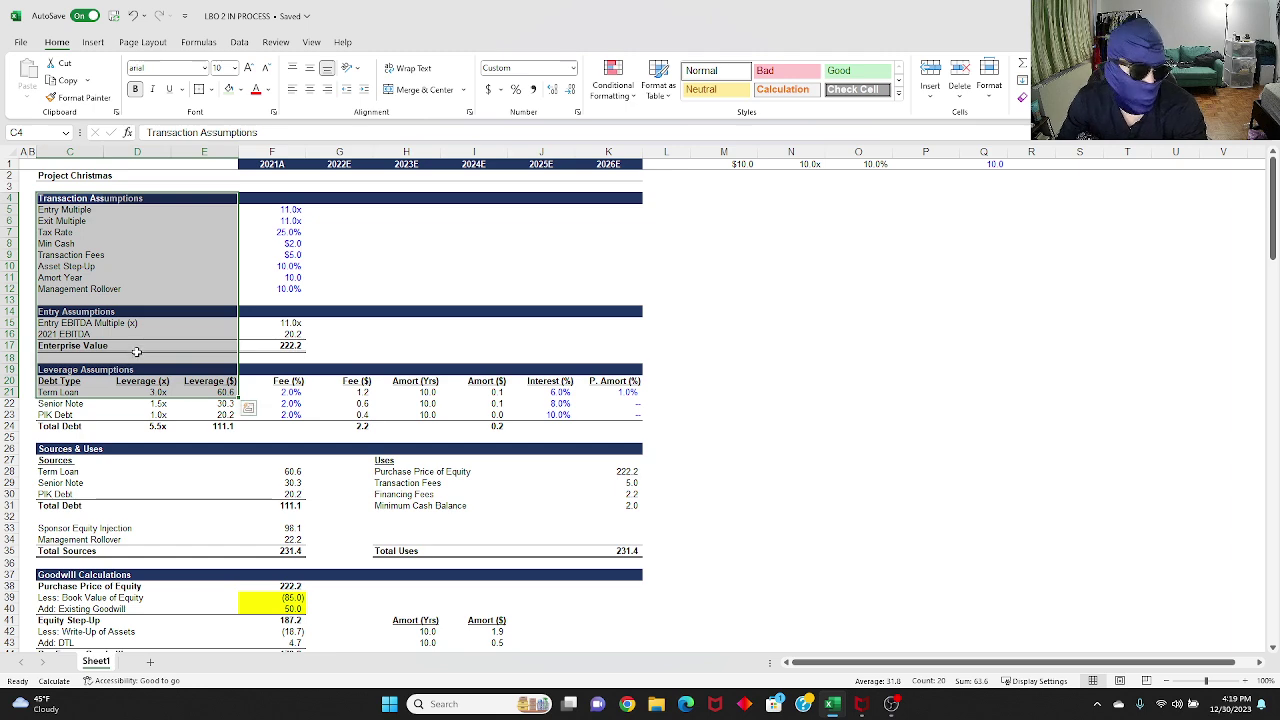
pyautogui.scroll(-10, 101, 353)
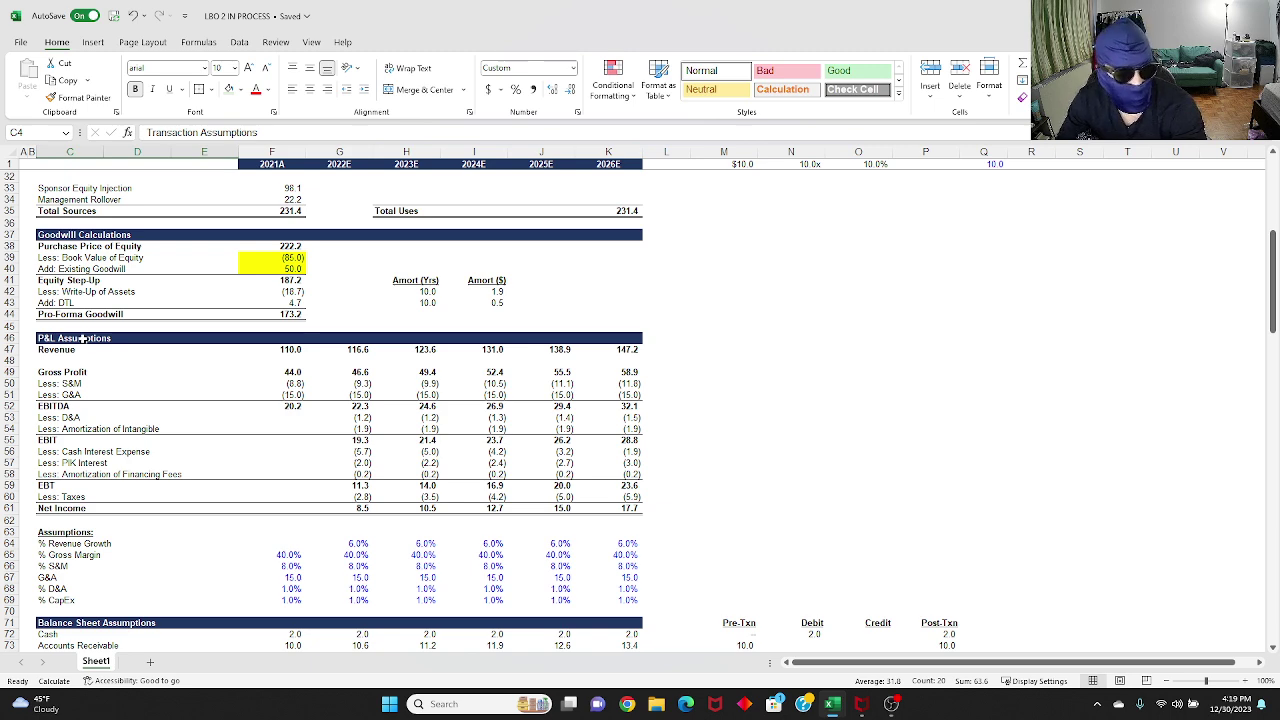
pyautogui.scroll(-15, 82, 338)
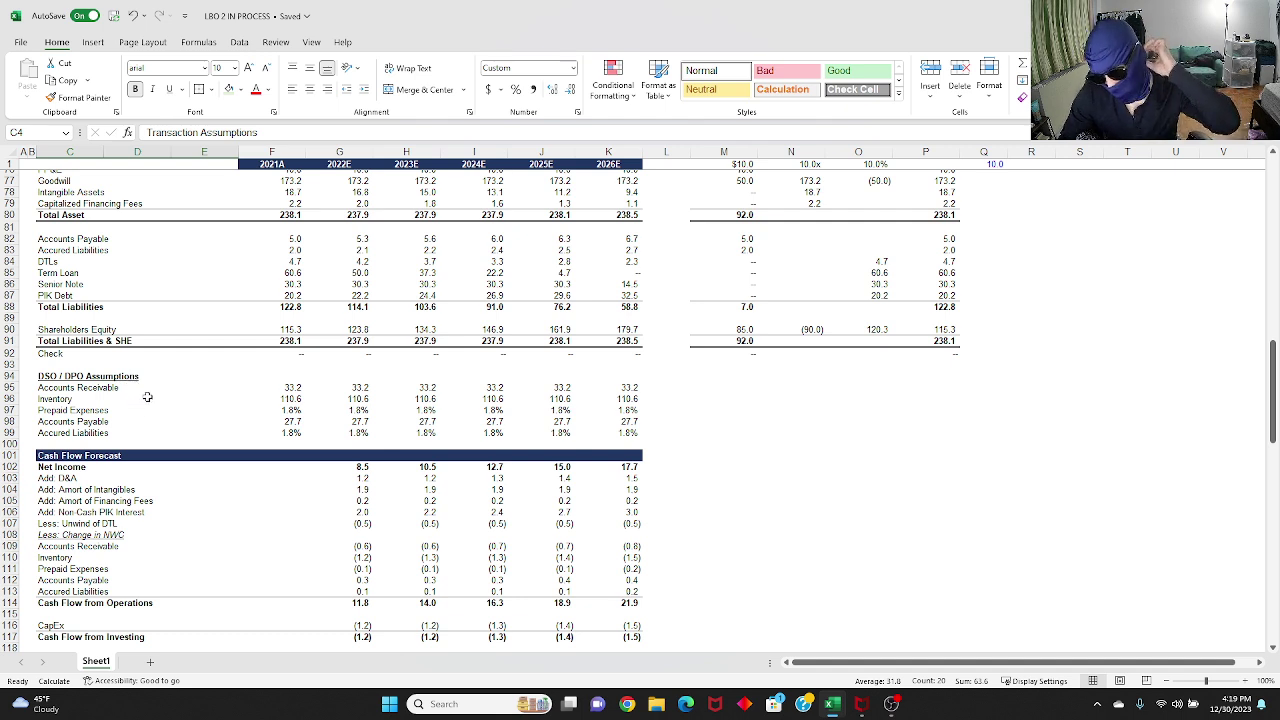
pyautogui.scroll(-13, 150, 395)
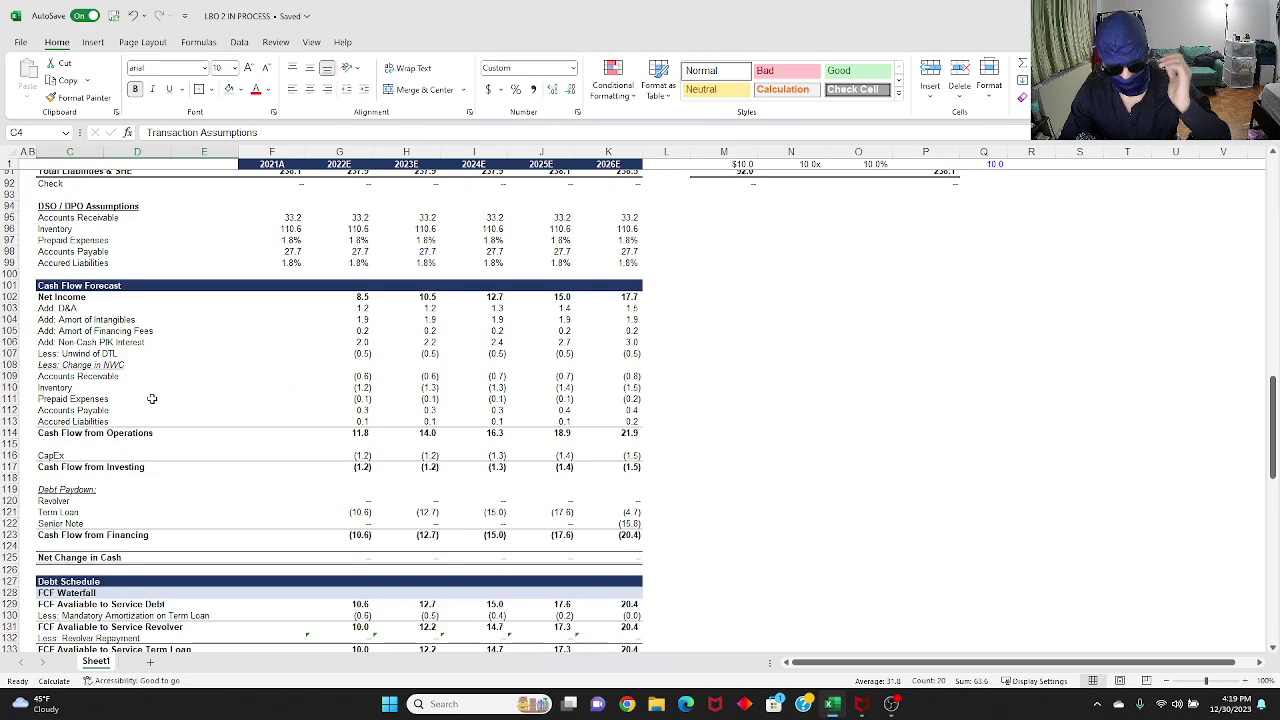
pyautogui.scroll(-11, 152, 394)
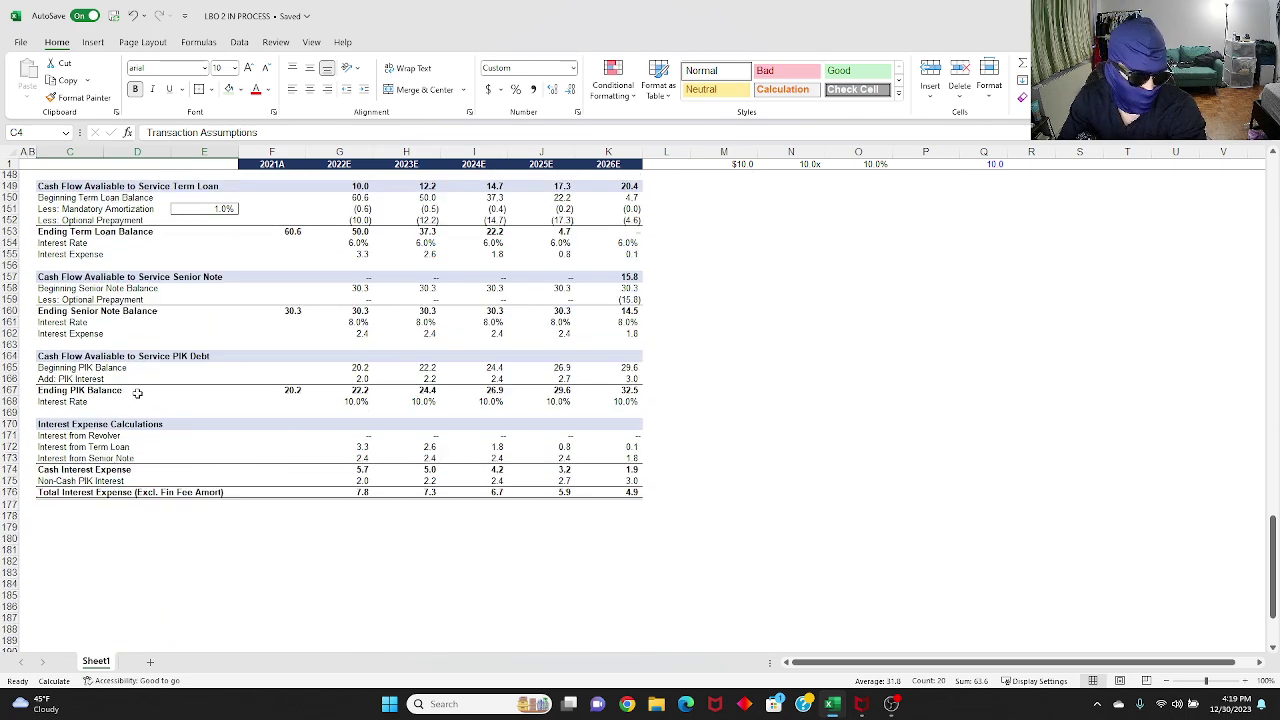
# Step: Copy the dark blue Debt Schedule header row and paste it into row 178, below the interest expense calculations
pyautogui.scroll(2, 108, 493)
pyautogui.scroll(8, 105, 493)
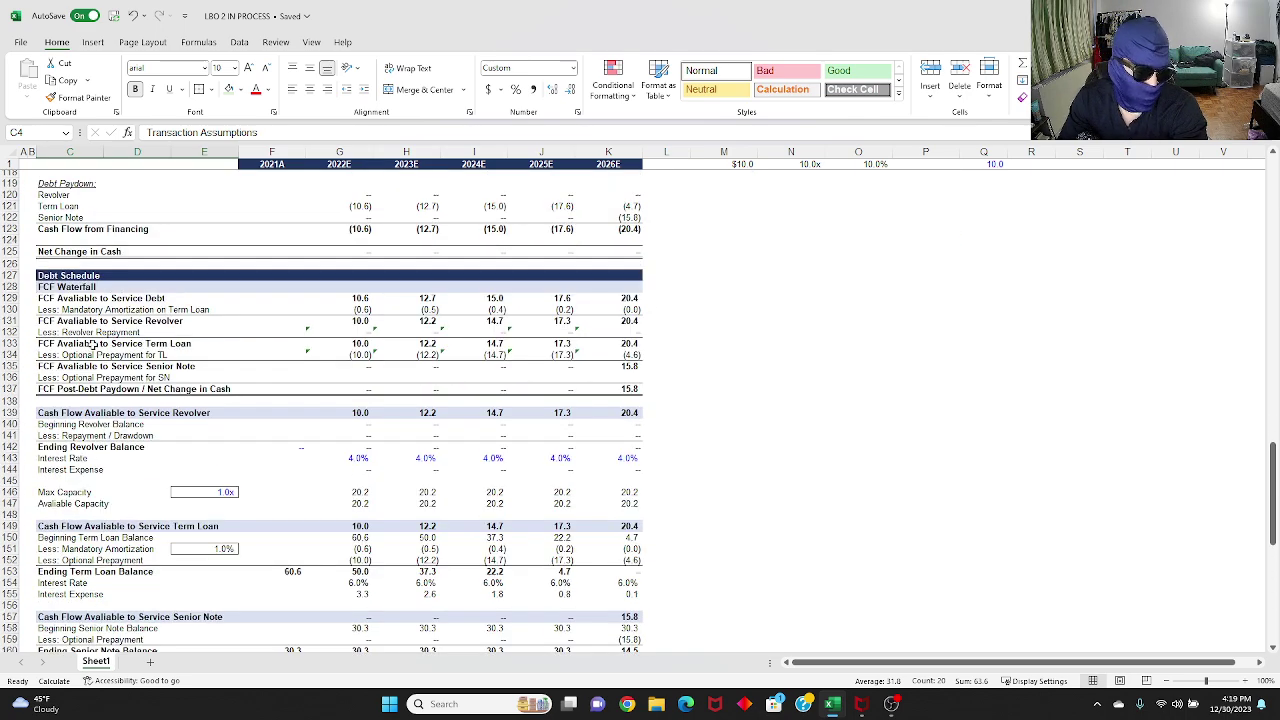
pyautogui.click(75, 276)
pyautogui.hotkey('ctrl', 'c')
pyautogui.scroll(-14, 100, 330)
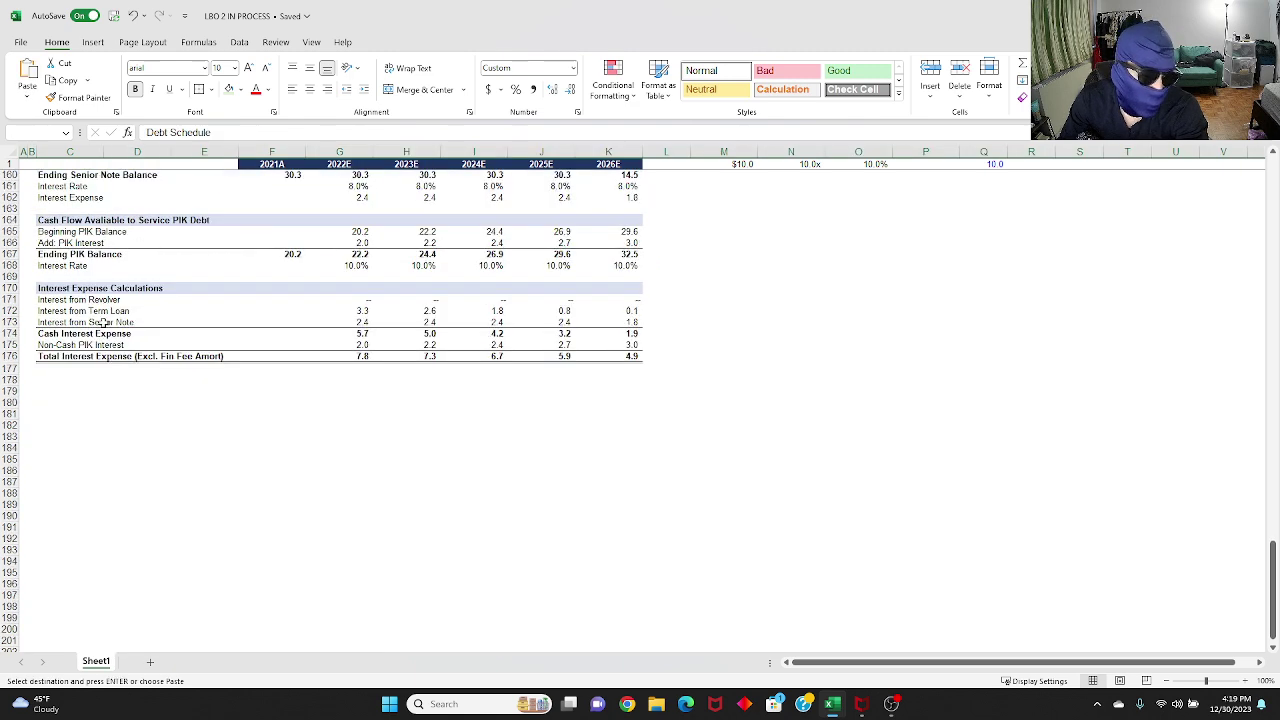
pyautogui.click(65, 381)
pyautogui.click(9, 381)
pyautogui.hotkey('ctrl', 'v')
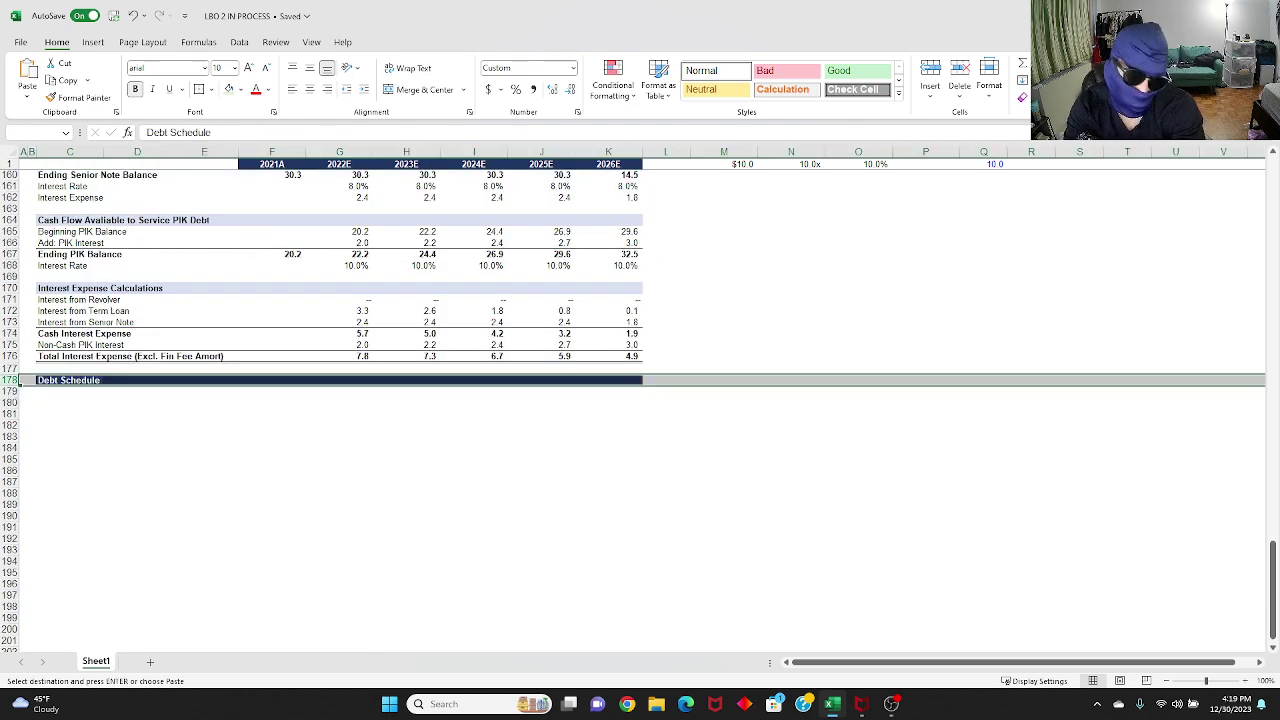
# Step: Retitle the pasted header in C178 as "Returns Calculations"
pyautogui.click(70, 380)
pyautogui.press('F2')
pyautogui.hotkey('shift', 'Home')
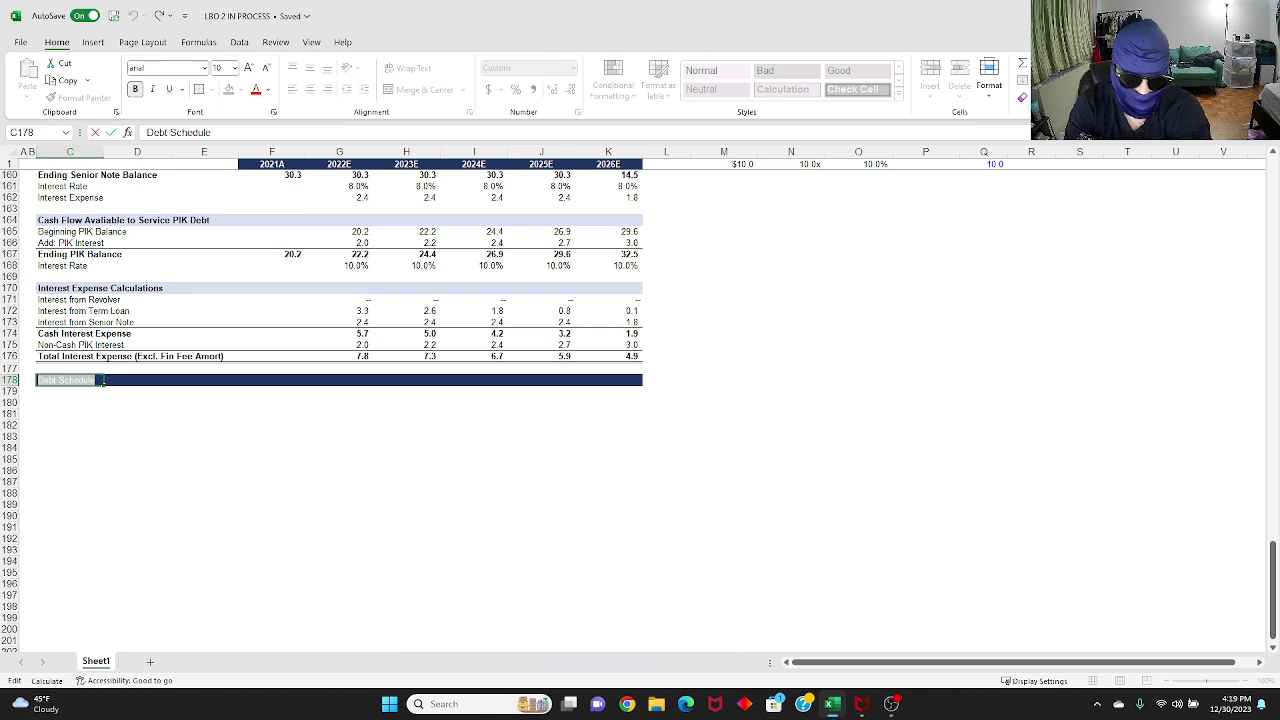
pyautogui.write('R')
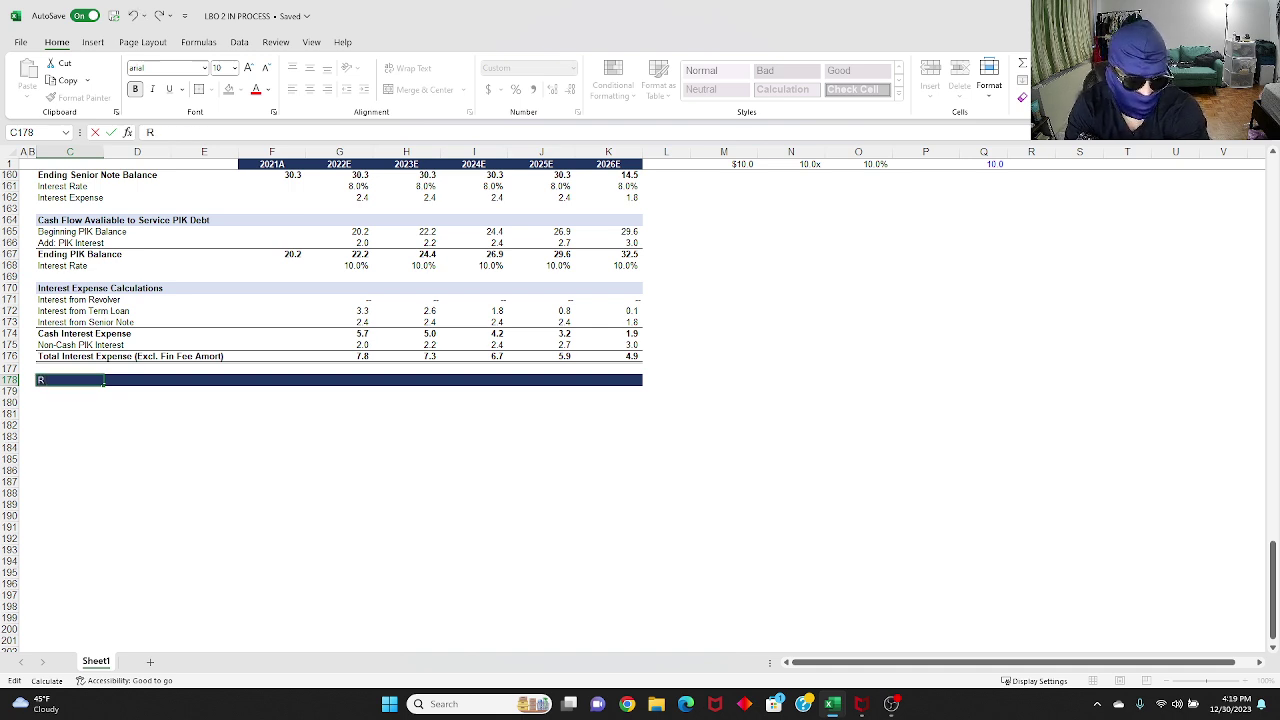
pyautogui.write('eturns Calculations')
pyautogui.press('Return')
# Step: Enter the subheading "Total Equity Value Received at Exit" in C179 and make it bold
pyautogui.write('Total Equity Value Received a')
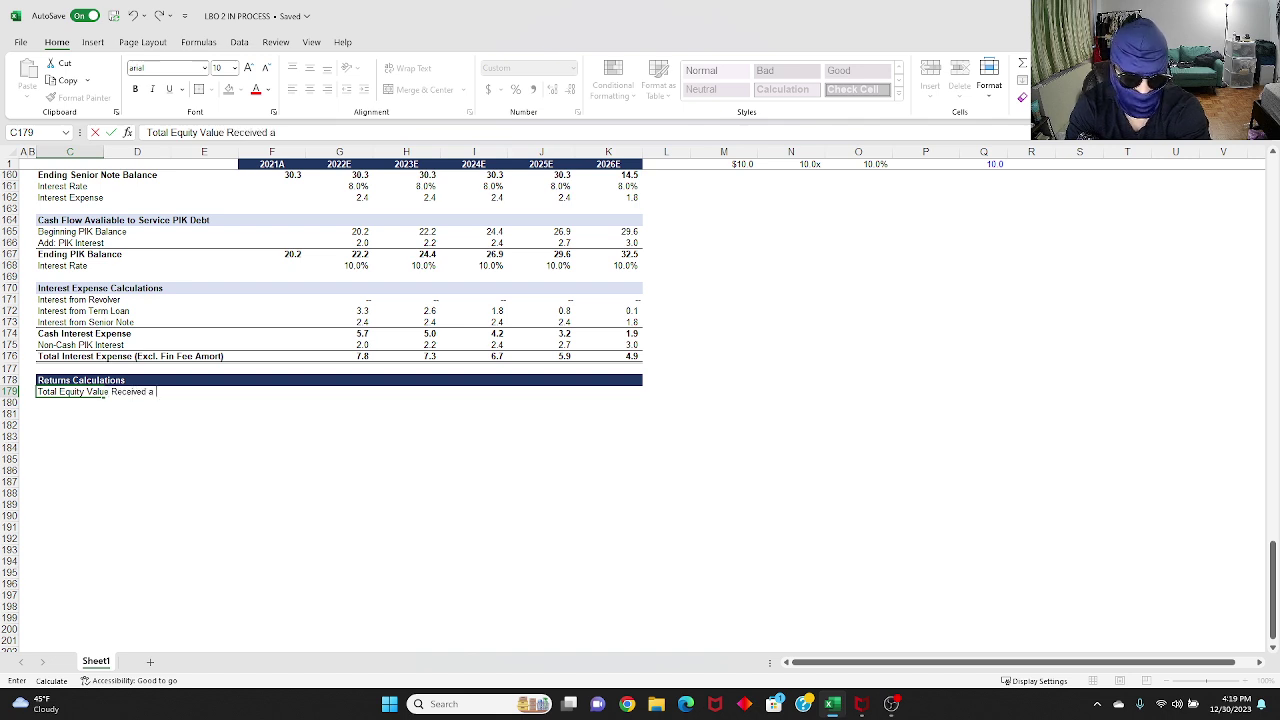
pyautogui.press('Return')
pyautogui.hotkey('shift', 'Up')
pyautogui.hotkey('shift', 'Right')
pyautogui.hotkey('shift', 'Right')
pyautogui.press('Up')
pyautogui.hotkey('ctrl', 'b')
# Step: Fill the subheading row C179:K179 with the light blue used for the other subsection headings
pyautogui.hotkey('shift', 'Right')
pyautogui.hotkey('shift', 'Right')
pyautogui.hotkey('shift', 'Right')
pyautogui.hotkey('shift', 'Right')
pyautogui.hotkey('shift', 'Right')
pyautogui.hotkey('shift', 'Right')
pyautogui.hotkey('shift', 'Right')
pyautogui.hotkey('shift', 'Right')
pyautogui.hotkey('shift', 'Right')
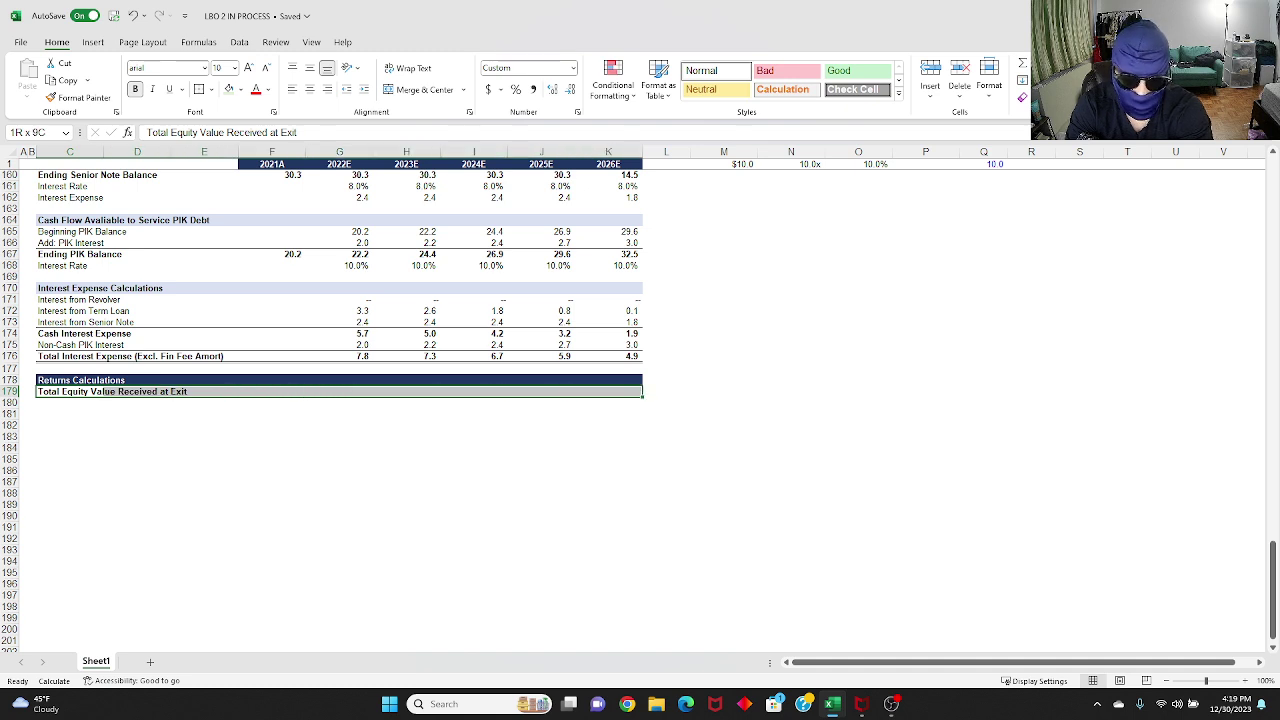
pyautogui.press('alt')
pyautogui.press('h')
pyautogui.press('h')
pyautogui.press('Right')
pyautogui.press('Right')
pyautogui.press('Right')
pyautogui.press('Return')
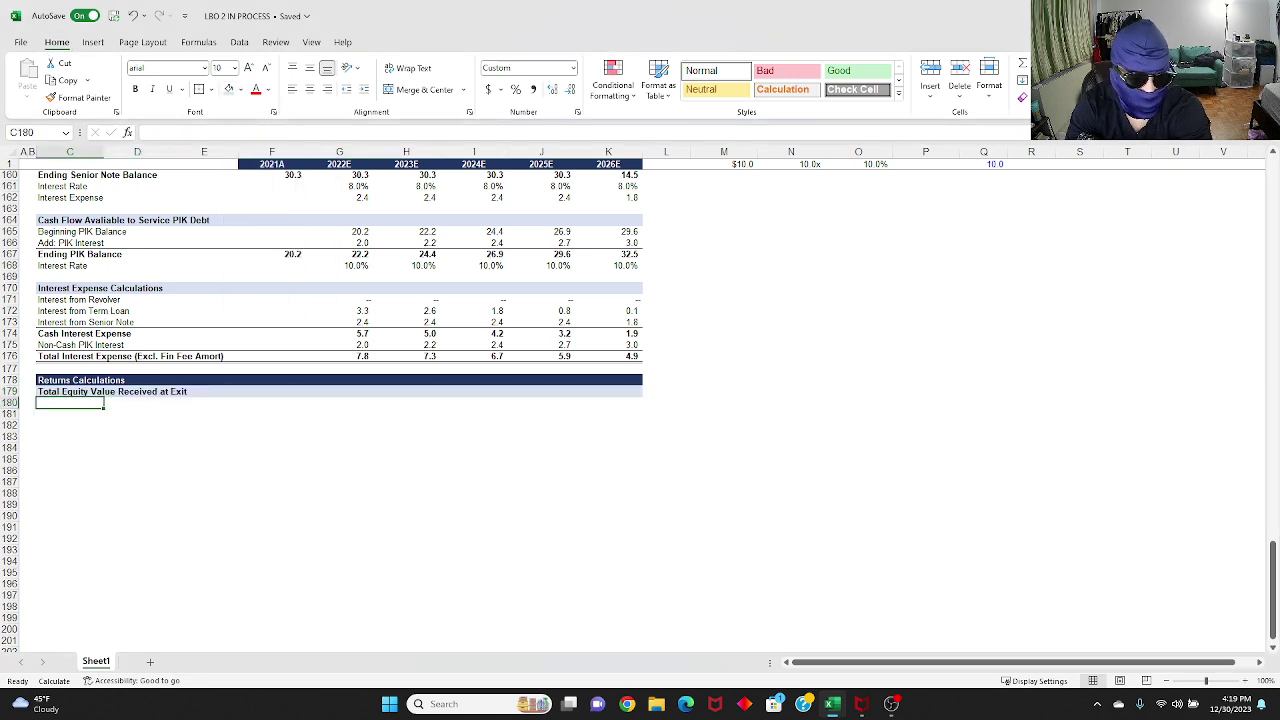
# Step: Enter the row labels "Exit EBITDA", "(x) Exit Multiple" and a bold "TEV at Exit" in C180:C182
pyautogui.press('Down')
pyautogui.write('E')
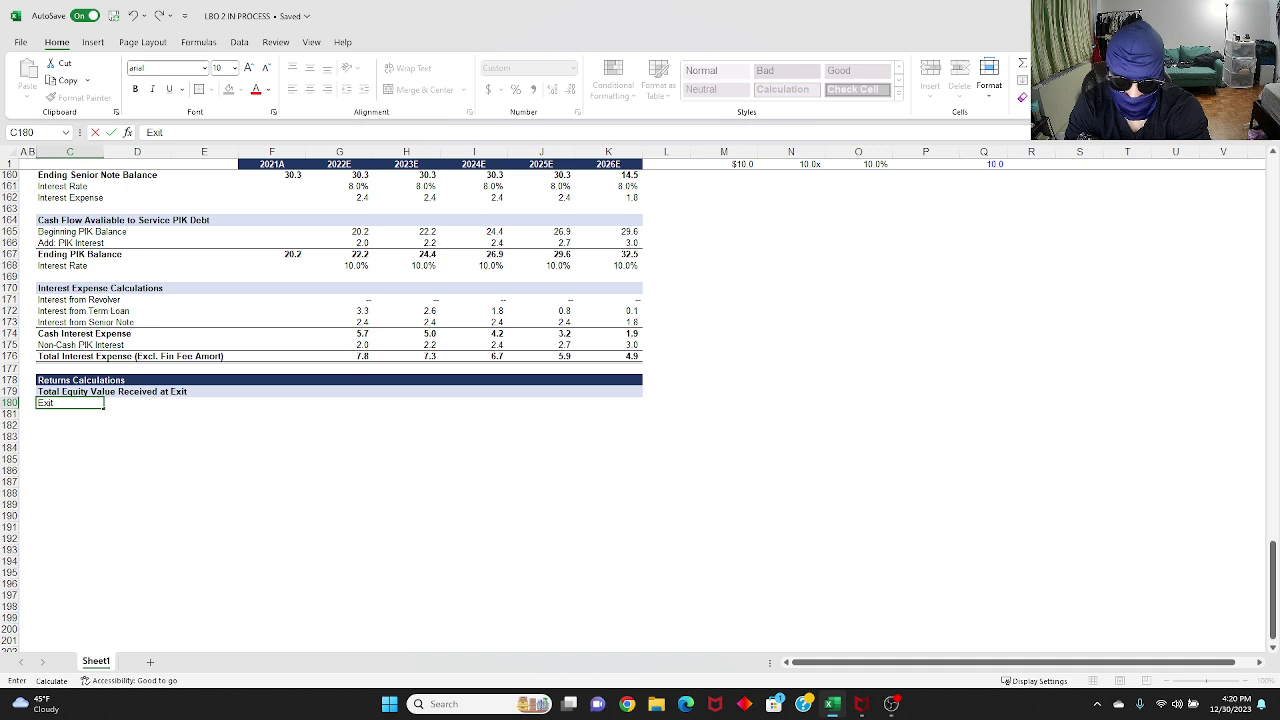
pyautogui.write('xit EBITDA')
pyautogui.press('Return')
pyautogui.write('(x) Exit Multiple')
pyautogui.press('Return')
pyautogui.write('Total TEV')
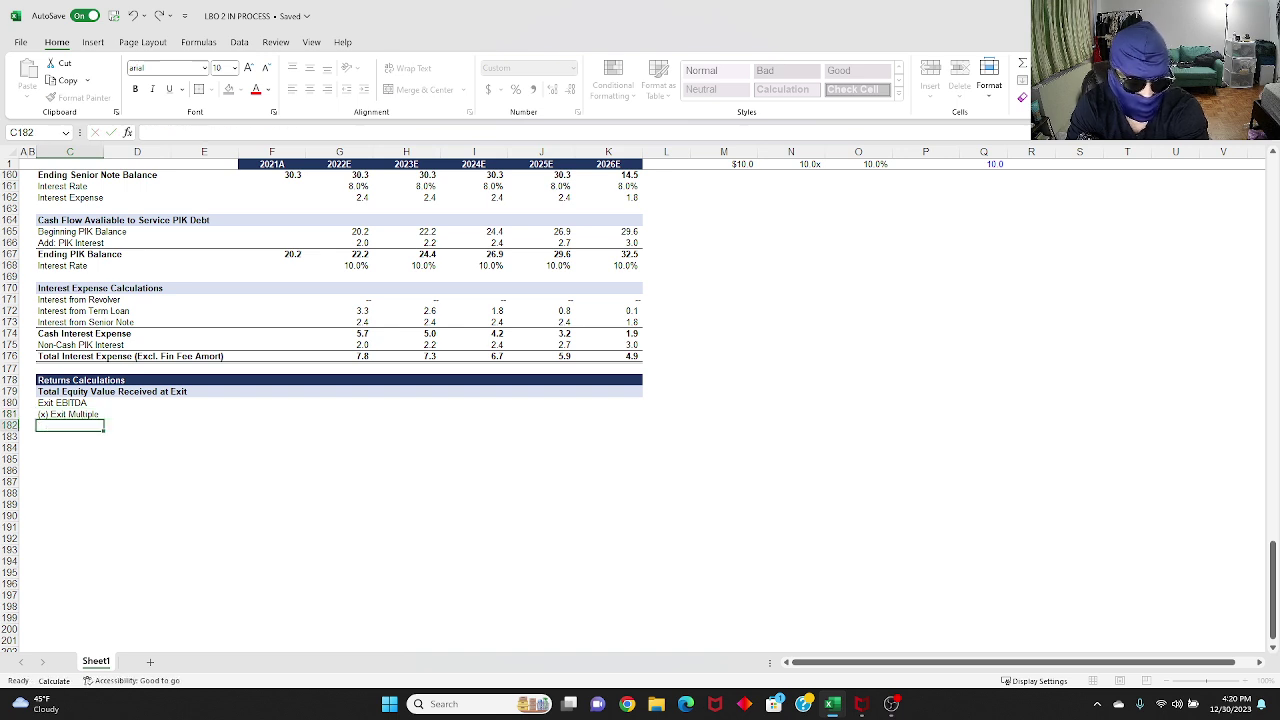
pyautogui.press('Escape')
pyautogui.write('TEV at Exit')
pyautogui.press('Return')
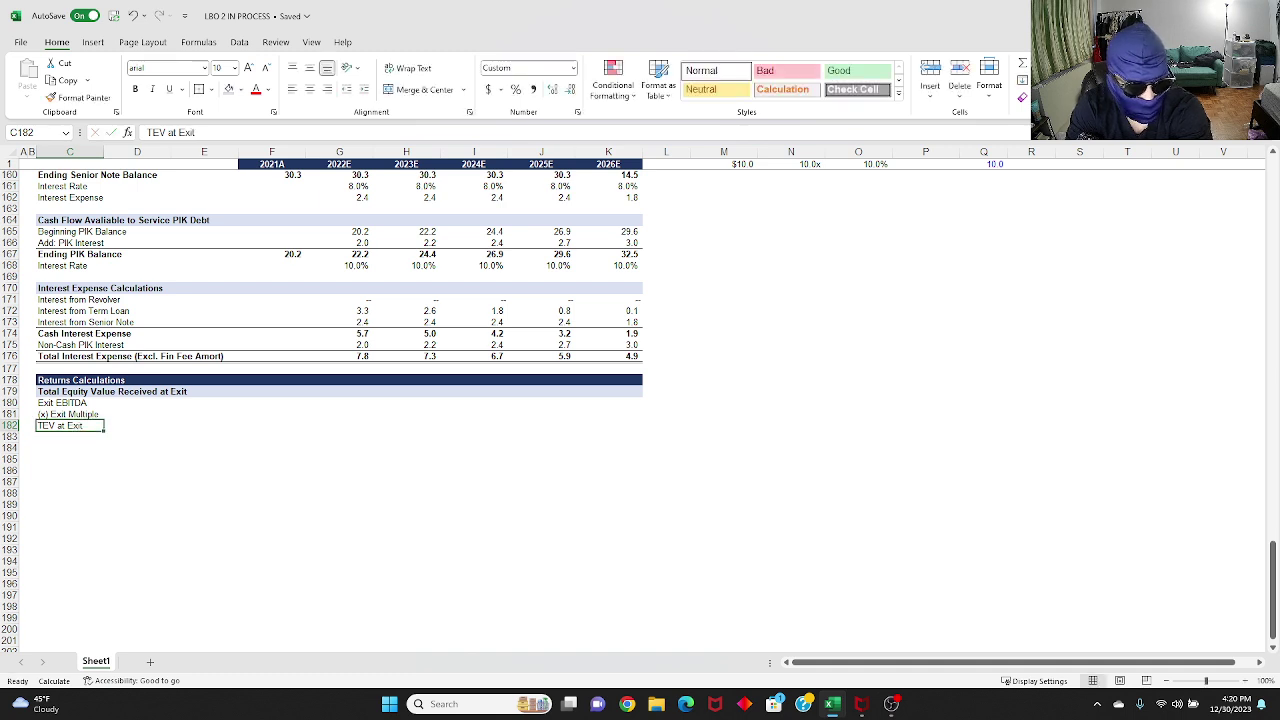
# Step: Enter the row labels "Less: Debt", "Add: Cash" and "EQV at Exit" in C183:C185
pyautogui.write('Less: Debt')
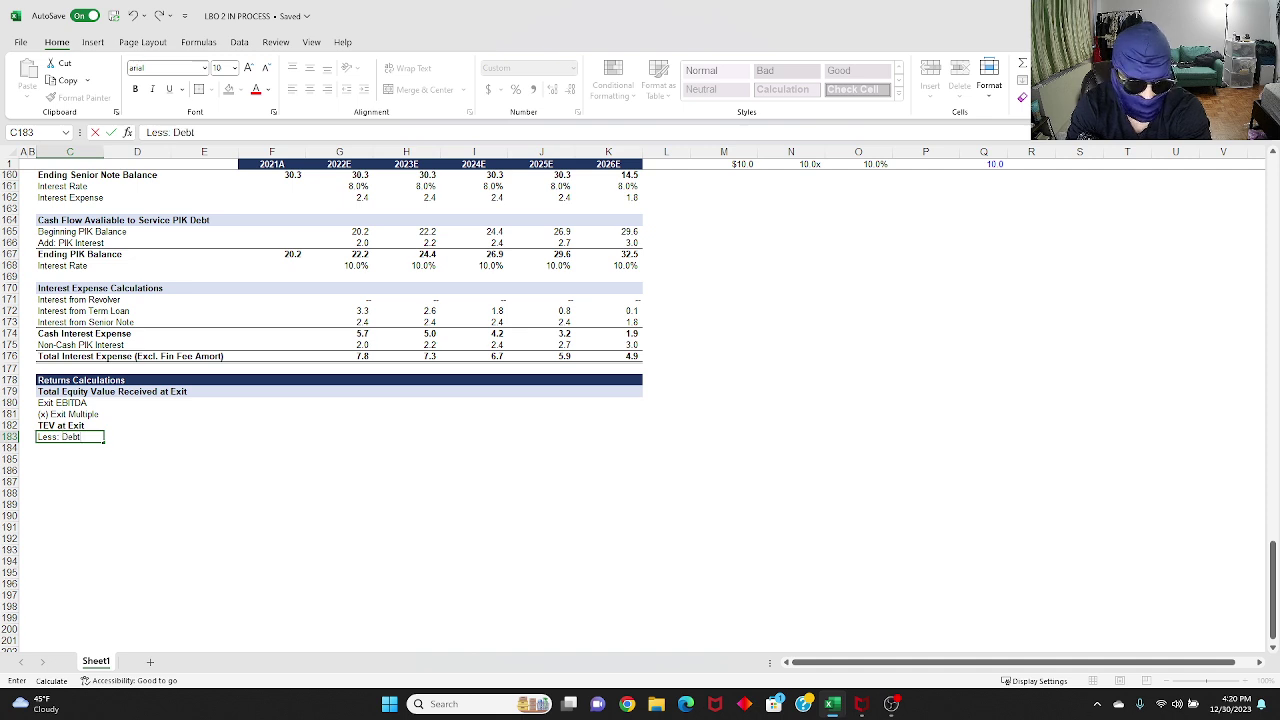
pyautogui.press('Return')
pyautogui.write('Add: Cash')
pyautogui.press('Return')
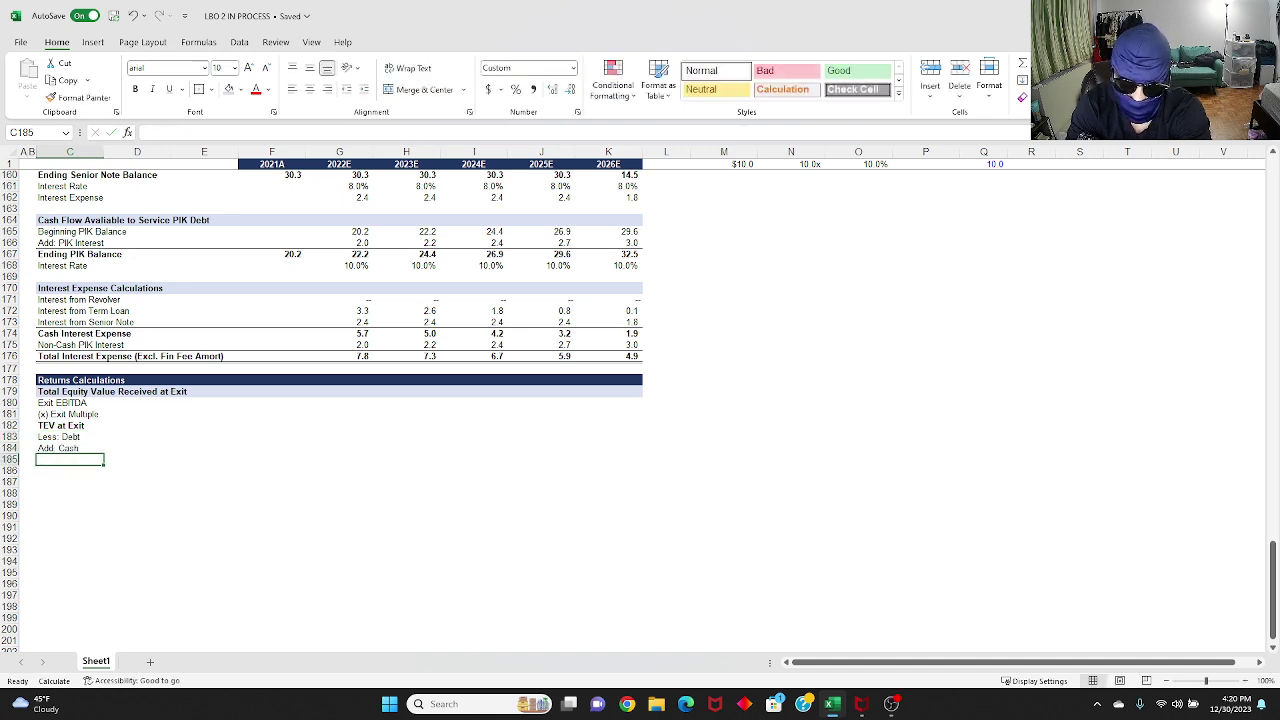
pyautogui.write('EQV at Exit')
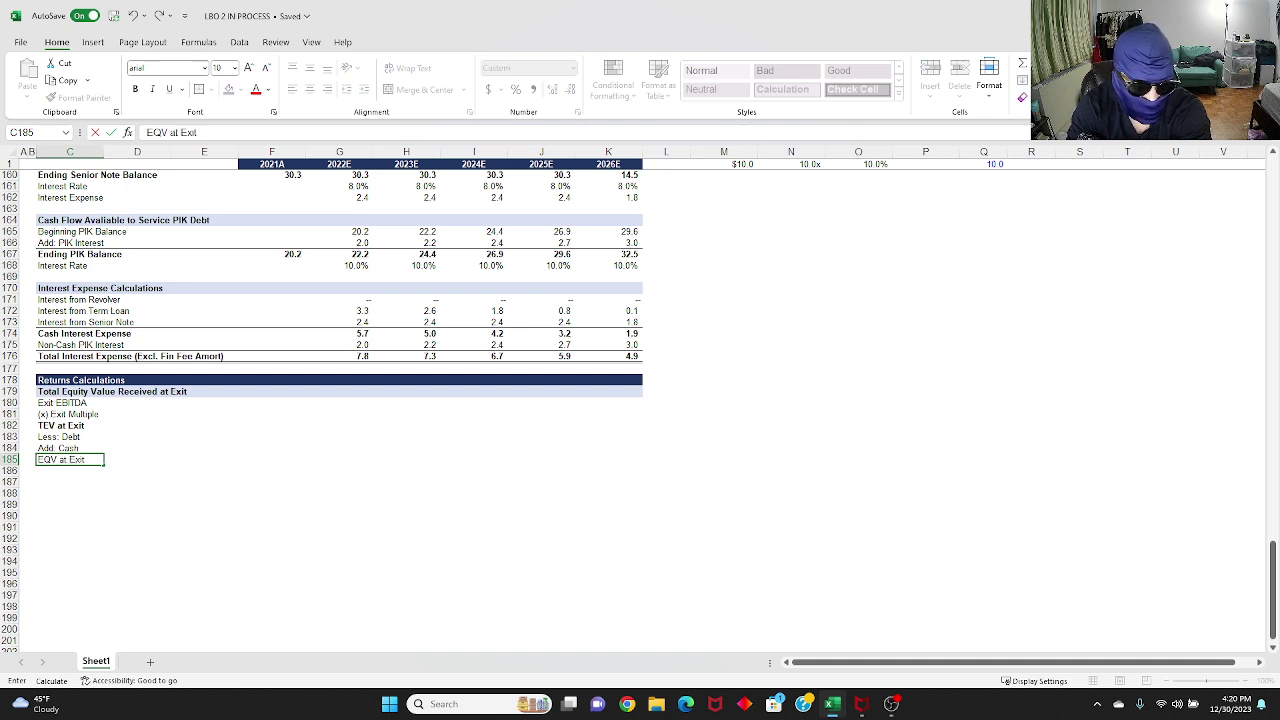
# Step: Make the EQV at Exit row bold and add top and bottom borders across C185:K185
pyautogui.press('Return')
pyautogui.press('Up')
pyautogui.hotkey('shift', 'space')
pyautogui.hotkey('ctrl', 'b')
pyautogui.press('Down')
pyautogui.press('Up')
pyautogui.hotkey('shift', 'Right')
pyautogui.hotkey('shift', 'Right')
pyautogui.hotkey('shift', 'Right')
pyautogui.hotkey('shift', 'Right')
pyautogui.hotkey('shift', 'Right')
pyautogui.hotkey('shift', 'Right')
pyautogui.hotkey('shift', 'Right')
pyautogui.hotkey('shift', 'Right')
pyautogui.press('alt')
pyautogui.press('h')
pyautogui.press('b')
pyautogui.press('u')
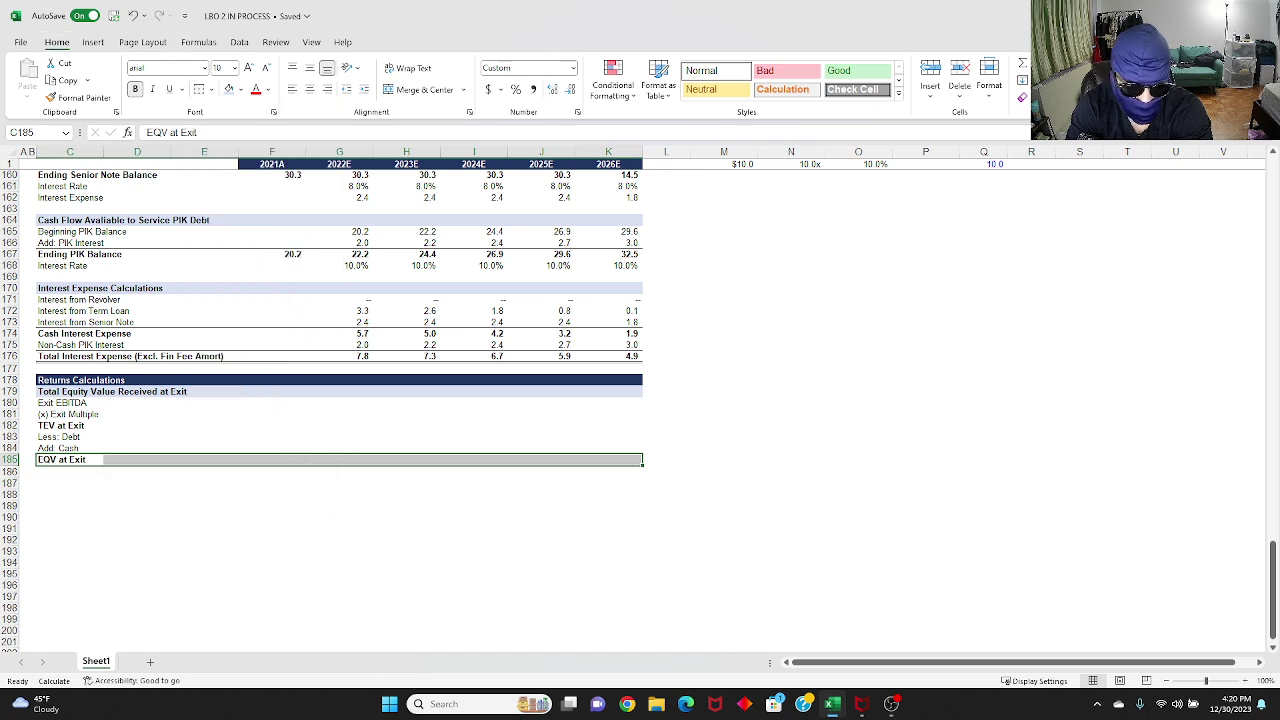
# Step: Add a top border to the TEV at Exit row across C182:K182
pyautogui.press('Up')
pyautogui.press('Up')
pyautogui.press('Up')
pyautogui.hotkey('shift', 'Right')
pyautogui.hotkey('shift', 'Right')
pyautogui.hotkey('shift', 'Right')
pyautogui.hotkey('shift', 'Right')
pyautogui.hotkey('shift', 'Right')
pyautogui.hotkey('shift', 'Right')
pyautogui.hotkey('shift', 'Right')
pyautogui.hotkey('shift', 'Right')
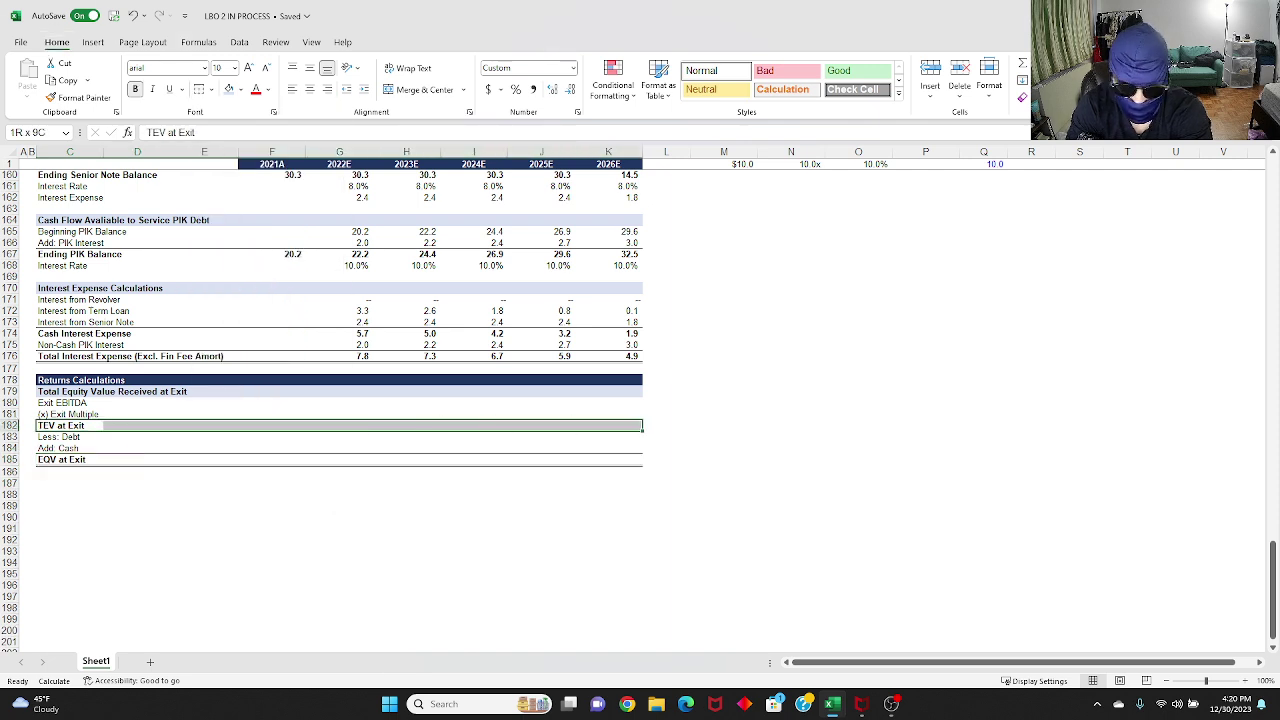
pyautogui.hotkey('alt', 'h')
pyautogui.press('b')
pyautogui.press('p')
# Step: Link the 2022E Exit EBITDA in G180 to the 2022E EBITDA in the P&L section
pyautogui.press('Up')
pyautogui.press('Up')
pyautogui.press('Up')
pyautogui.press('Right')
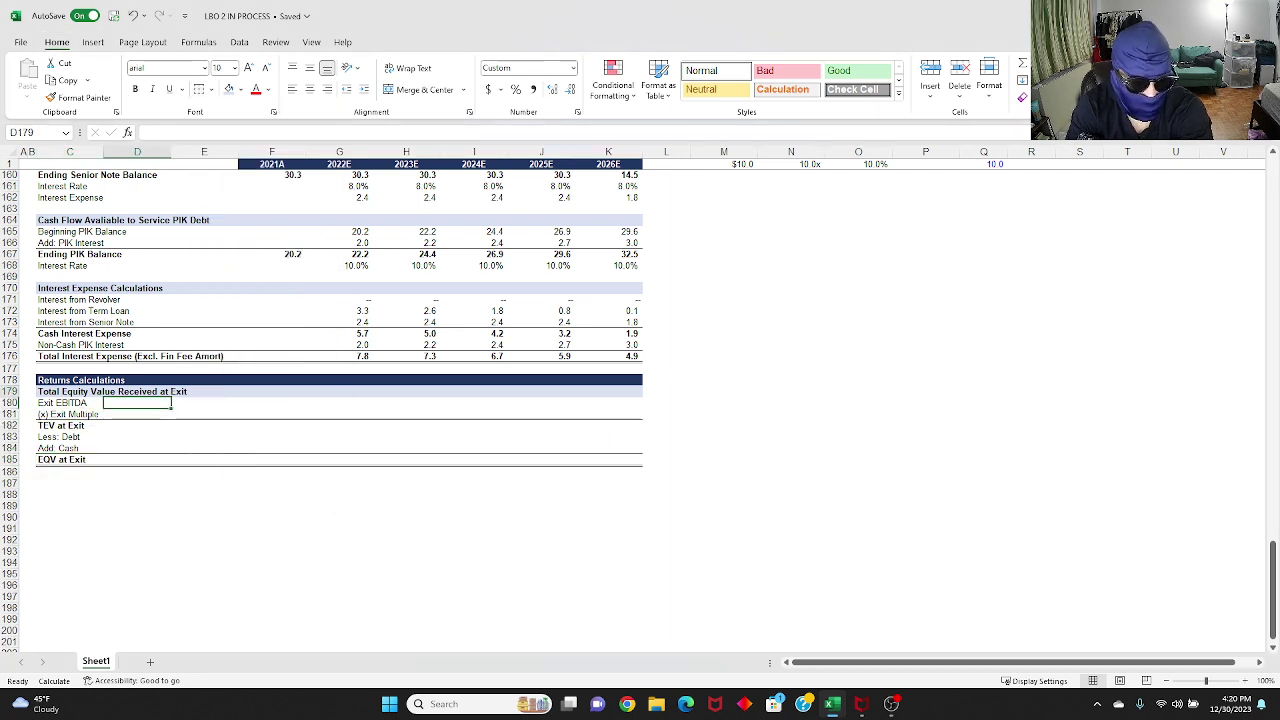
pyautogui.press('Down')
pyautogui.press('Right')
pyautogui.press('Right')
pyautogui.press('Right')
pyautogui.press('Right')
pyautogui.press('Left')
pyautogui.write('=')
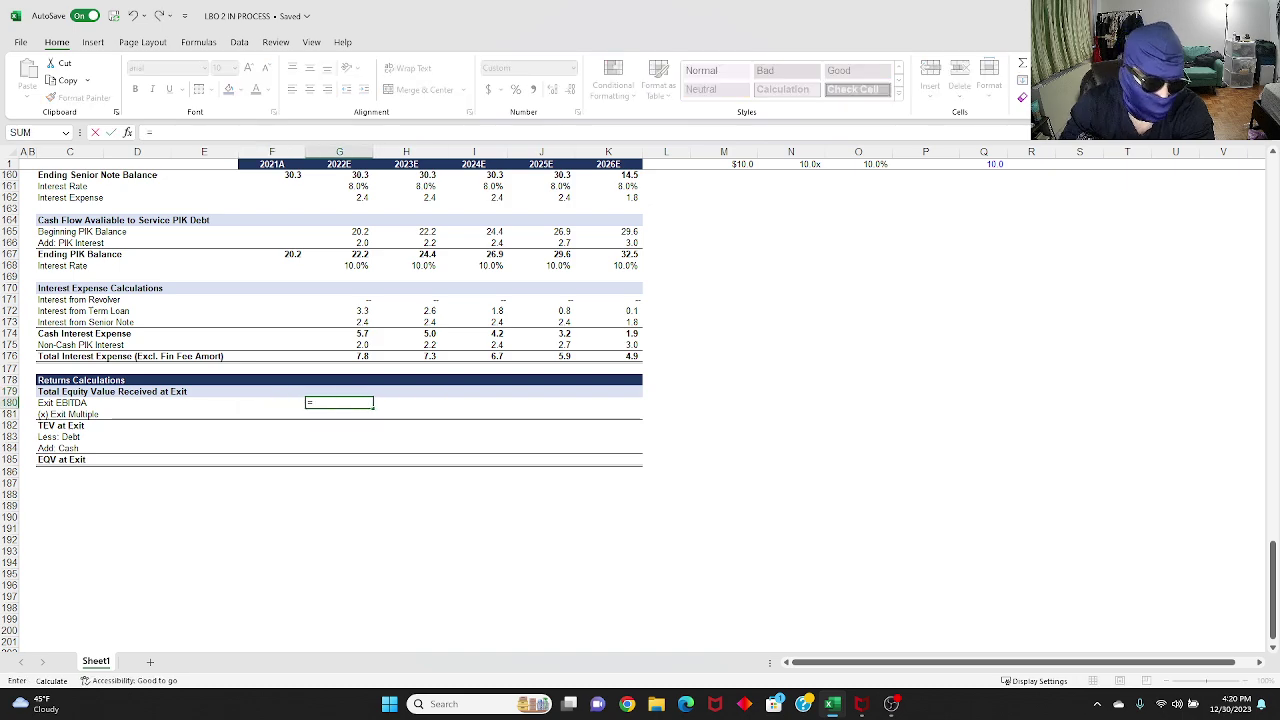
pyautogui.scroll(20, 358, 328)
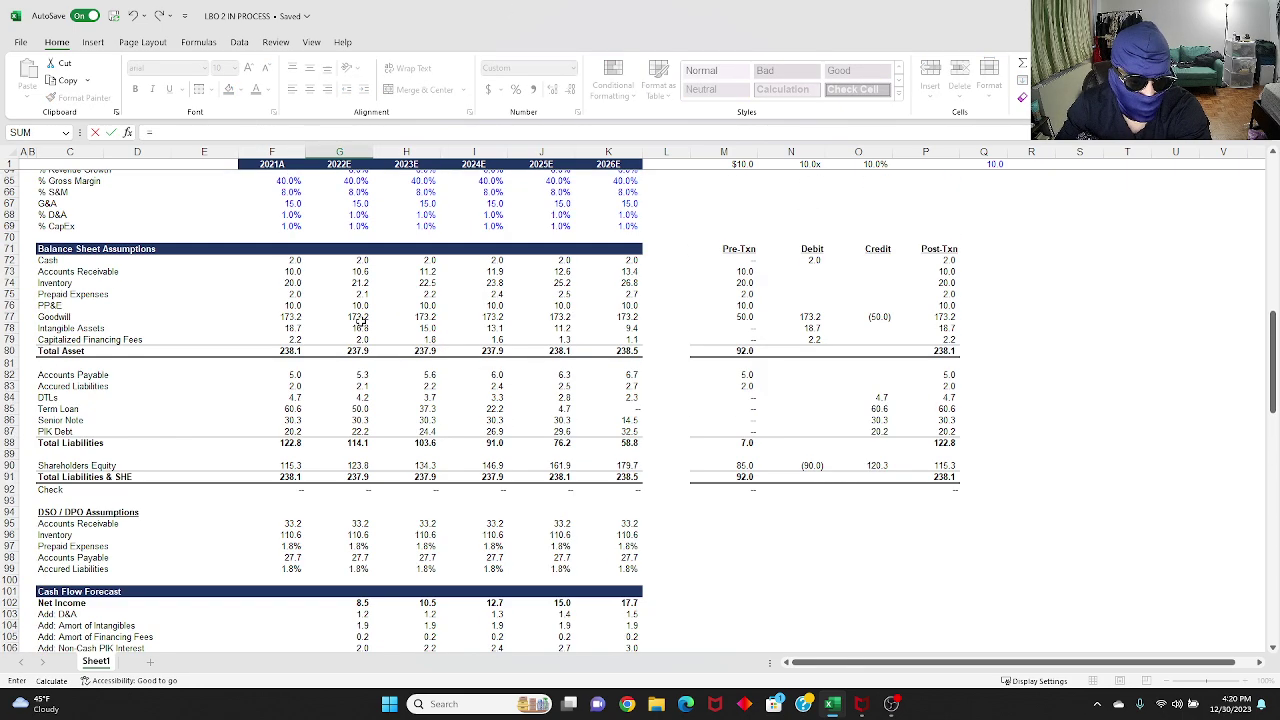
pyautogui.scroll(8, 358, 328)
pyautogui.click(356, 406)
pyautogui.press('Return')
# Step: Copy the 2022E Exit EBITDA formula across the row through 2026E
pyautogui.press('Up')
pyautogui.hotkey('ctrl', 'c')
pyautogui.hotkey('shift', 'Right')
pyautogui.hotkey('shift', 'Right')
pyautogui.hotkey('shift', 'Right')
pyautogui.hotkey('shift', 'Right')
pyautogui.hotkey('ctrl', 'v')
# Step: Link the 2022E exit multiple in G181 to the Exit Multiple assumption with the absolute reference =$F$6
pyautogui.write('=')
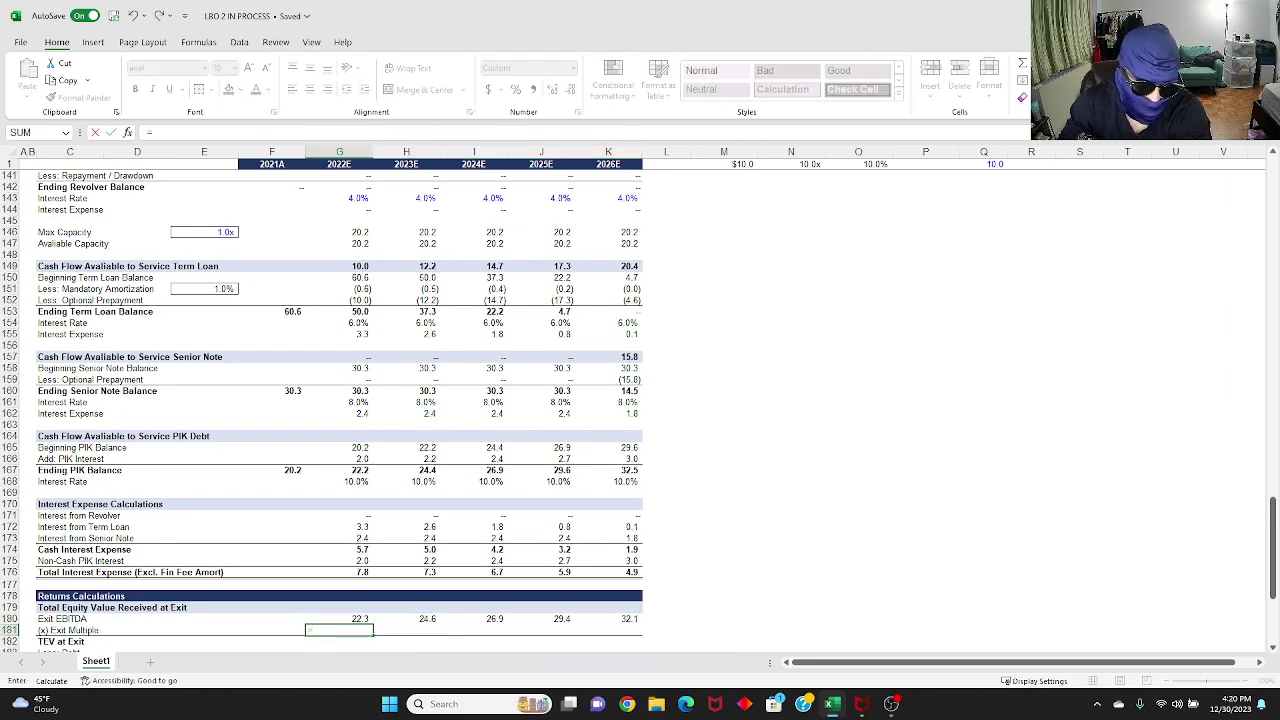
pyautogui.scroll(15, 298, 470)
pyautogui.scroll(20, 298, 470)
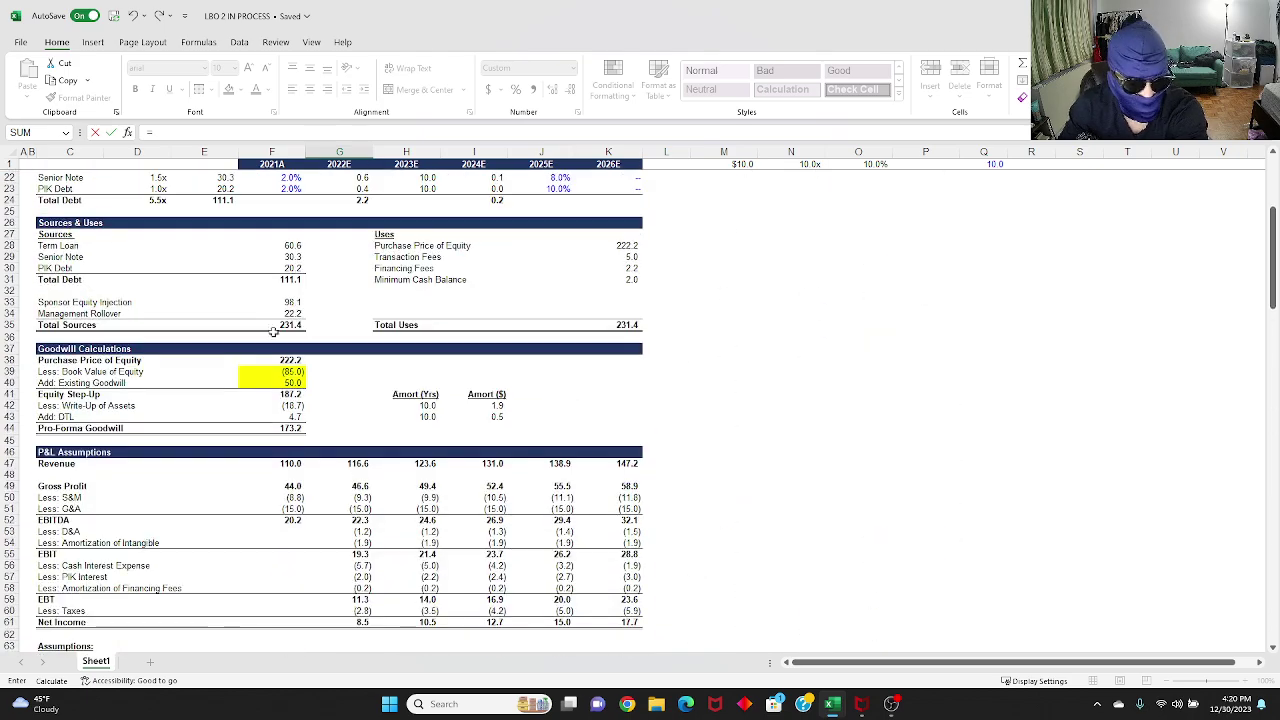
pyautogui.click(303, 221)
pyautogui.scroll(-20, 420, 290)
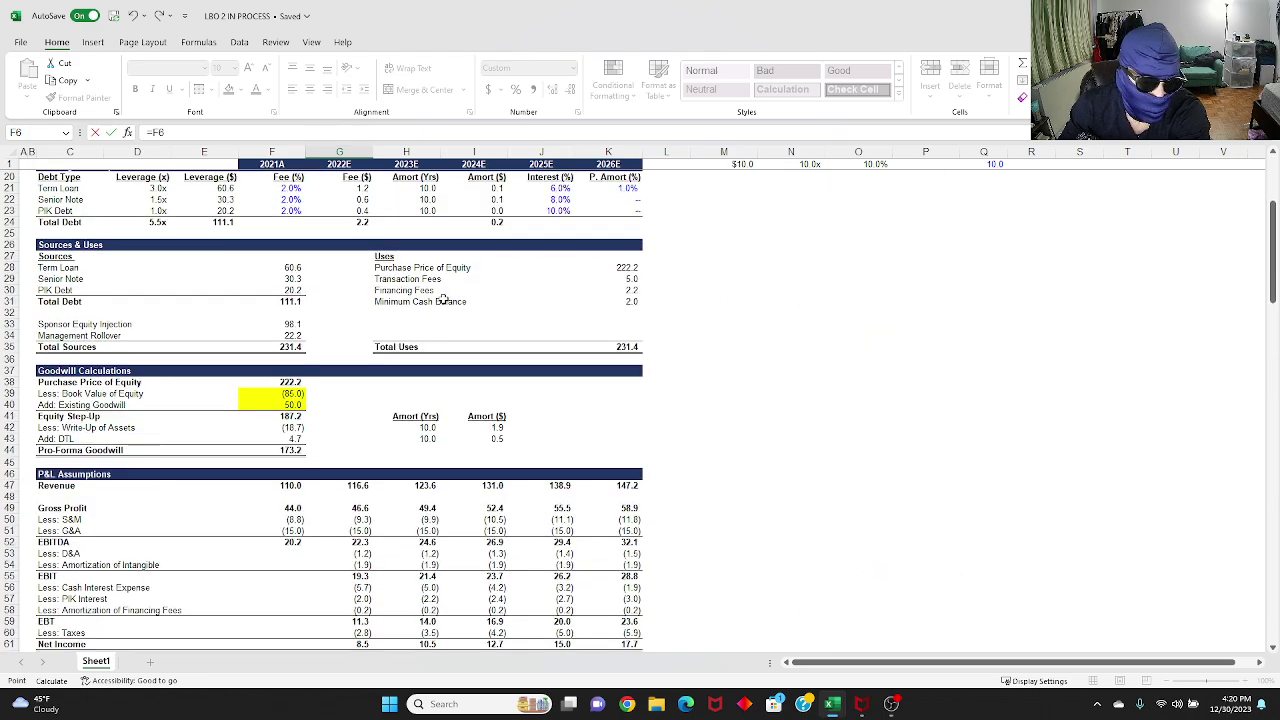
pyautogui.scroll(-7, 441, 309)
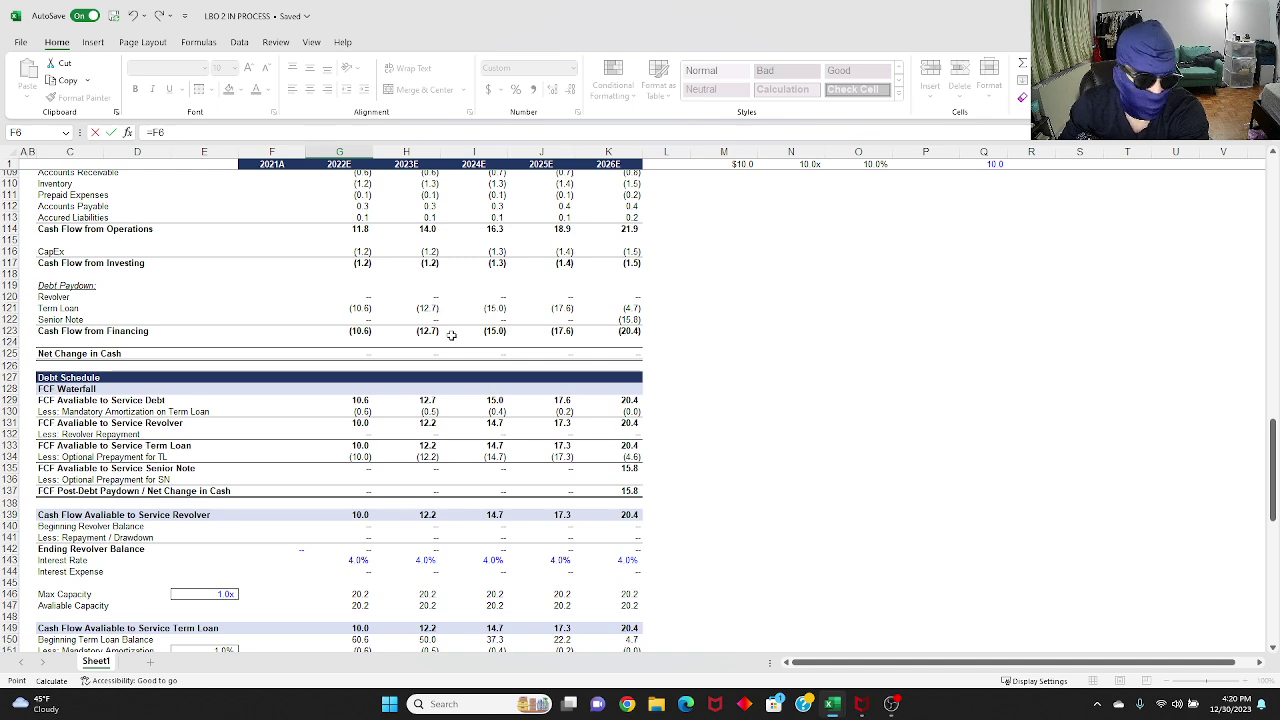
pyautogui.scroll(-7, 451, 336)
pyautogui.scroll(-5, 450, 340)
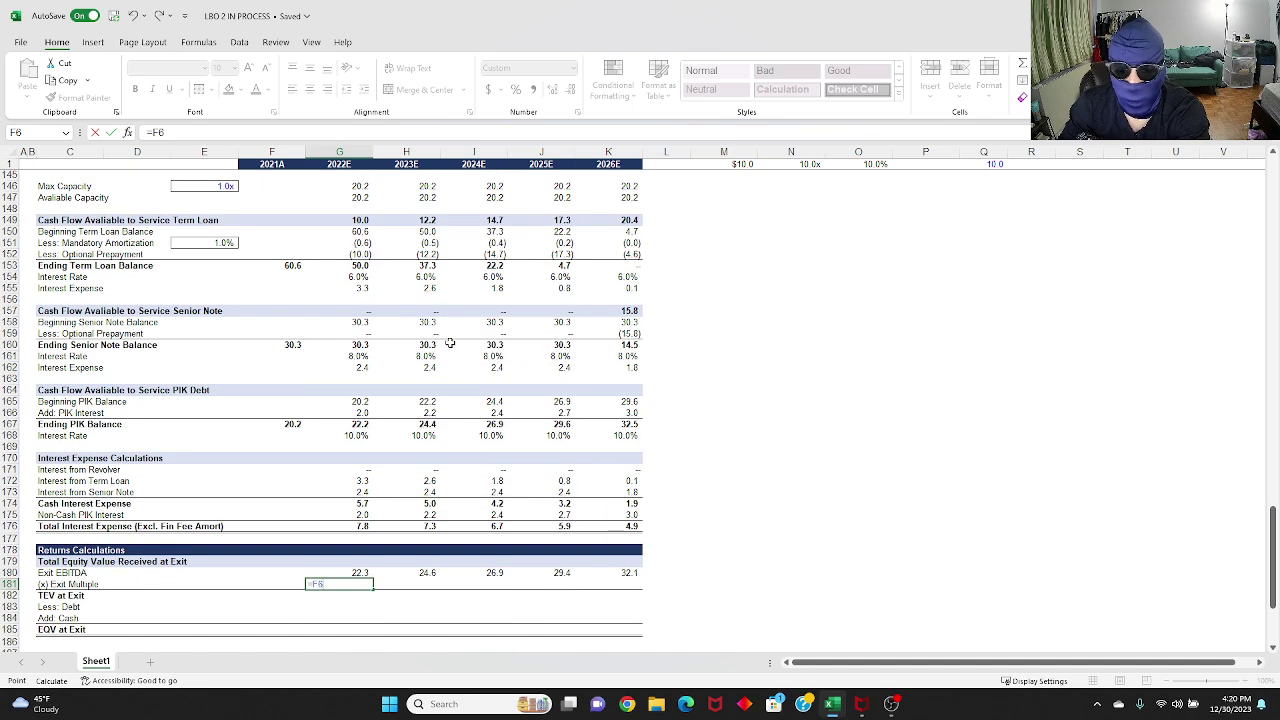
pyautogui.hotkey('ctrl', 'Return')
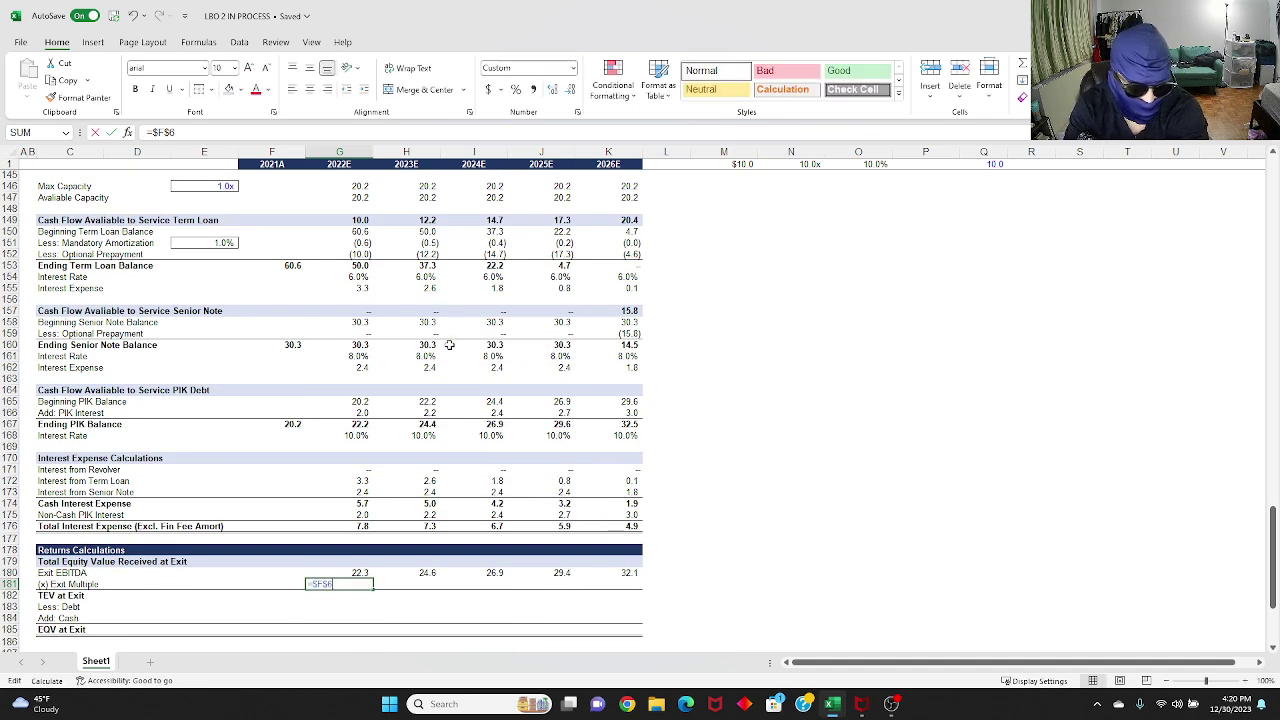
# Step: Copy the 2022E exit multiple formula across H181:K181 through 2026E
pyautogui.hotkey('ctrl', 'c')
pyautogui.hotkey('shift', 'Right')
pyautogui.hotkey('shift', 'Right')
pyautogui.hotkey('shift', 'Right')
pyautogui.hotkey('shift', 'Right')
pyautogui.hotkey('ctrl', 'v')
pyautogui.press('Escape')
pyautogui.hotkey('ctrl', 'Left')
pyautogui.press('Right')
pyautogui.press('Right')
pyautogui.press('Right')
pyautogui.press('Right')
pyautogui.press('F2')
pyautogui.press('Left')
pyautogui.press('Left')
pyautogui.press('Left')
pyautogui.press('Left')
pyautogui.press('Left')
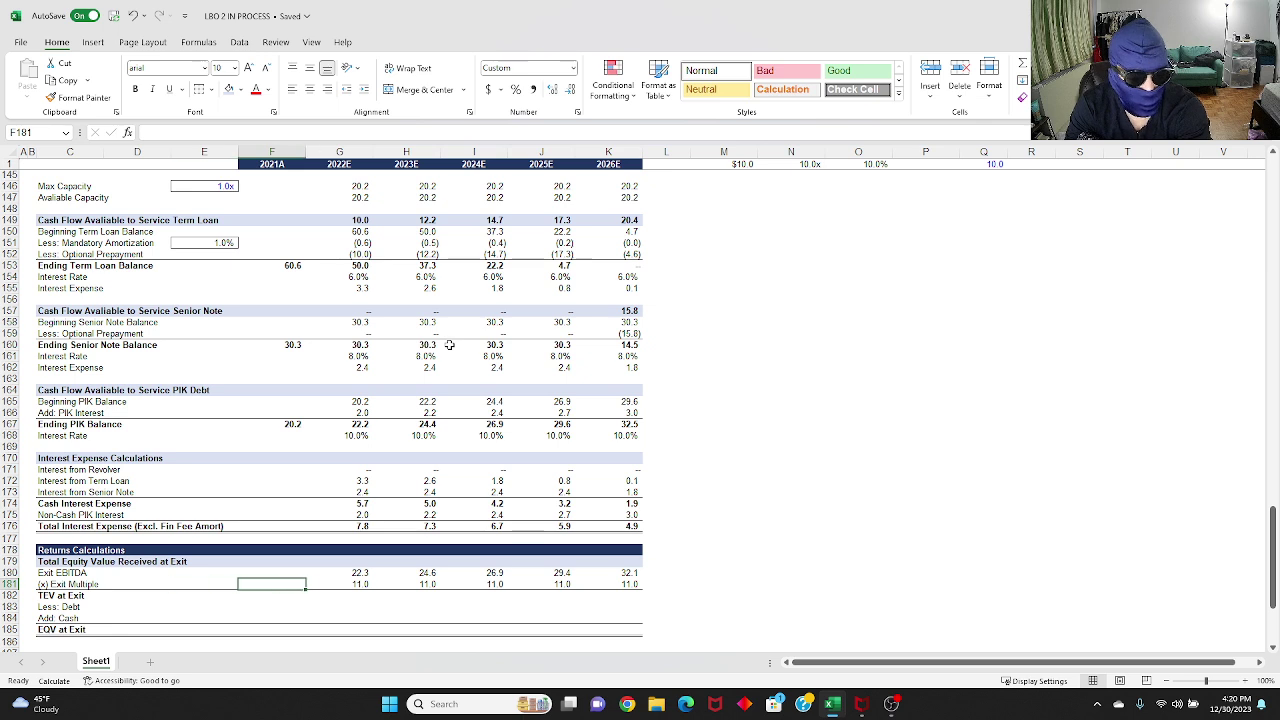
# Step: Calculate the 2022E TEV at Exit in G182 by multiplying the exit multiple by the Exit EBITDA
pyautogui.press('Right')
pyautogui.press('Right')
pyautogui.press('Right')
pyautogui.press('Right')
pyautogui.press('Left')
pyautogui.press('Left')
pyautogui.press('Left')
pyautogui.press('Left')
pyautogui.press('Right')
pyautogui.press('Down')
pyautogui.write('=')
pyautogui.press('Up')
pyautogui.write('*')
pyautogui.press('Up')
pyautogui.press('Up')
pyautogui.hotkey('ctrl', 'Return')
# Step: Copy the 2022E TEV at Exit formula across H182:K182 through 2026E
pyautogui.press('Up')
pyautogui.press('Down')
pyautogui.hotkey('ctrl', 'c')
pyautogui.press('Up')
pyautogui.hotkey('ctrl', 'Right')
pyautogui.press('Down')
pyautogui.hotkey('ctrl', 'shift', 'Left')
pyautogui.press('Return')
# Step: Check the cell references of the TEV at Exit formulas across the forecast years
pyautogui.hotkey('ctrl', 'Left')
pyautogui.press('F2')
pyautogui.press('Tab')
pyautogui.press('F2')
pyautogui.press('Tab')
pyautogui.press('Tab')
pyautogui.press('F2')
pyautogui.press('Escape')
# Step: Enter the 2022E Less: Debt formula in G183 as =-SUM(G85:G87), covering the term loan, senior note and PIK debt balances
pyautogui.press('Left')
pyautogui.press('Left')
pyautogui.press('Left')
pyautogui.press('Down')
pyautogui.write('=sum(')
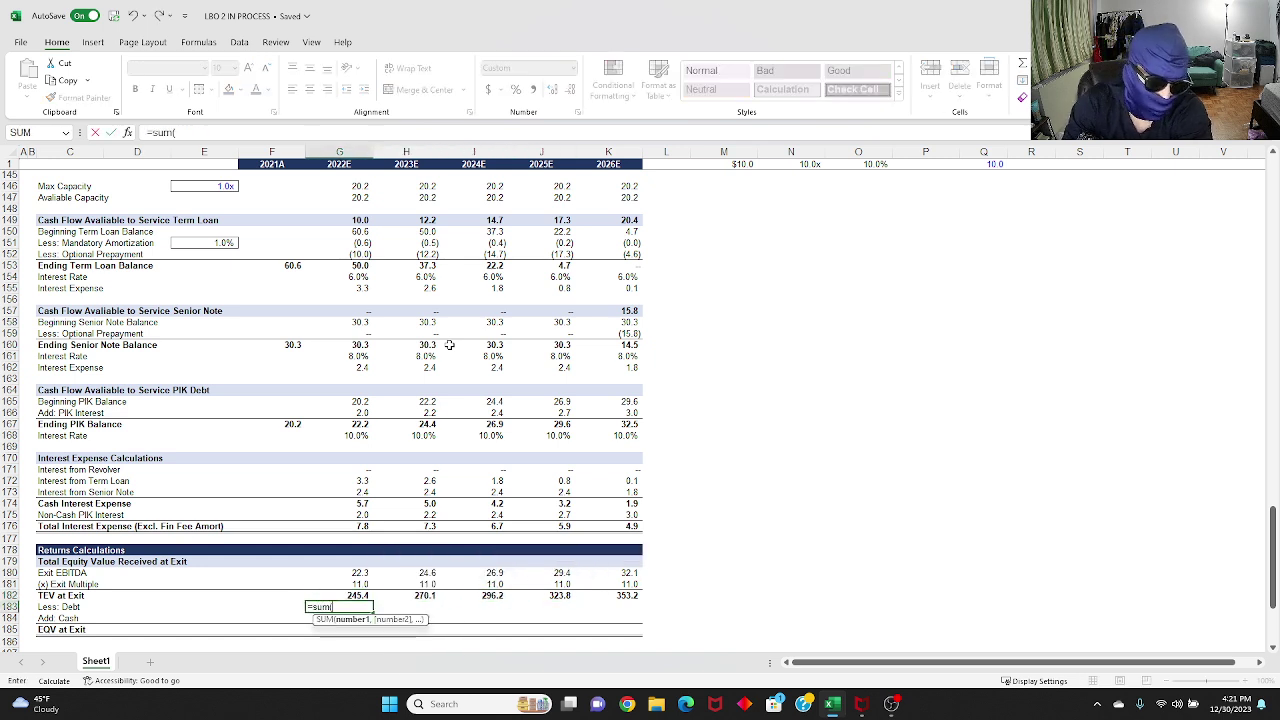
pyautogui.scroll(20, 352, 495)
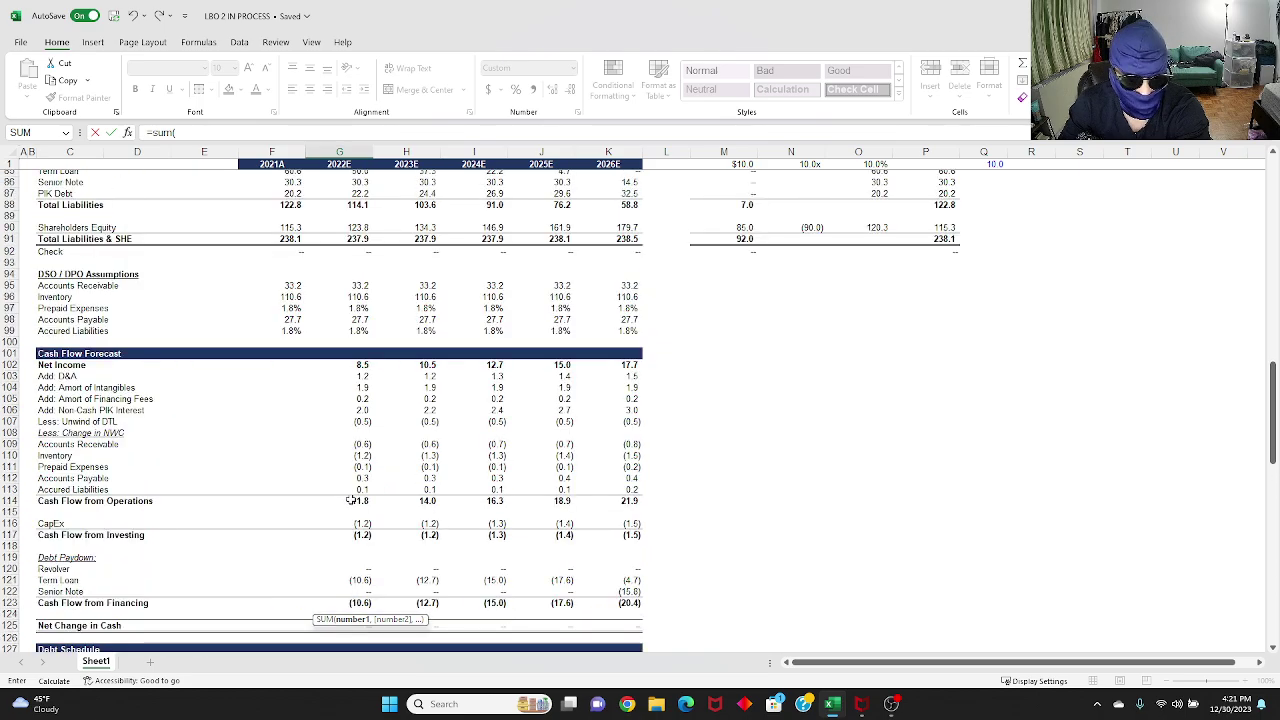
pyautogui.scroll(15, 354, 498)
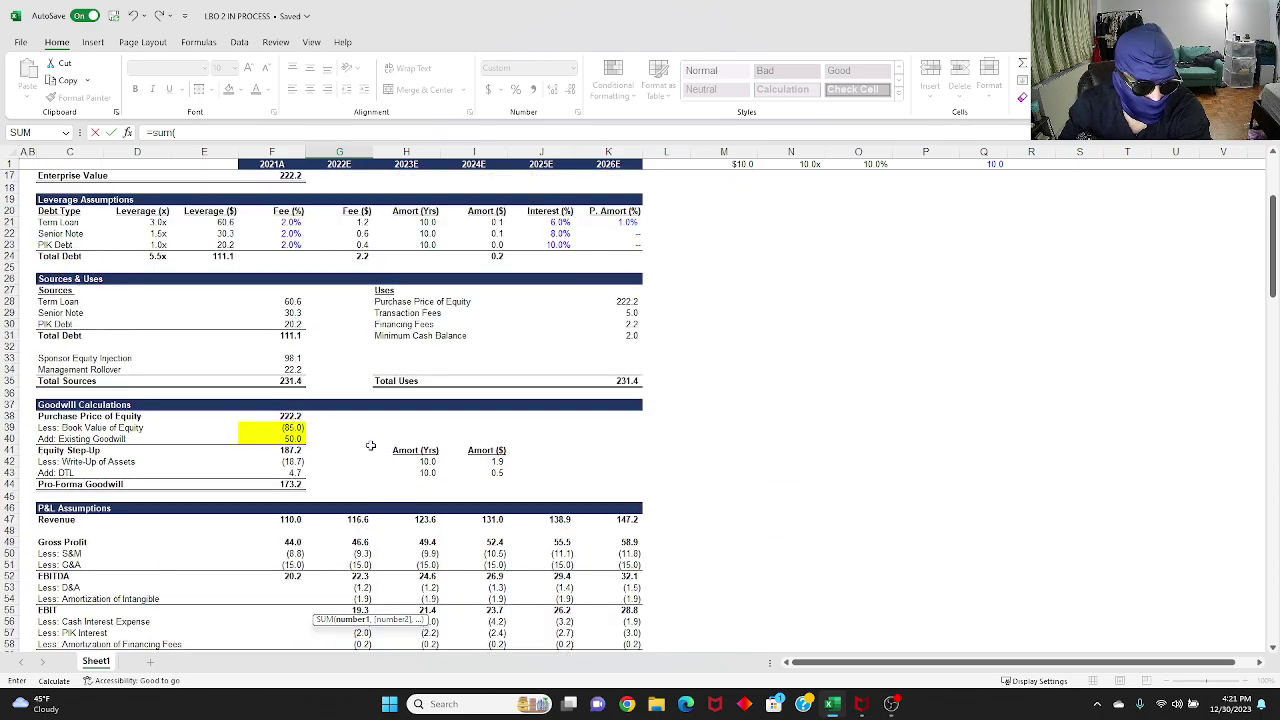
pyautogui.scroll(-9, 356, 465)
pyautogui.scroll(-12, 362, 463)
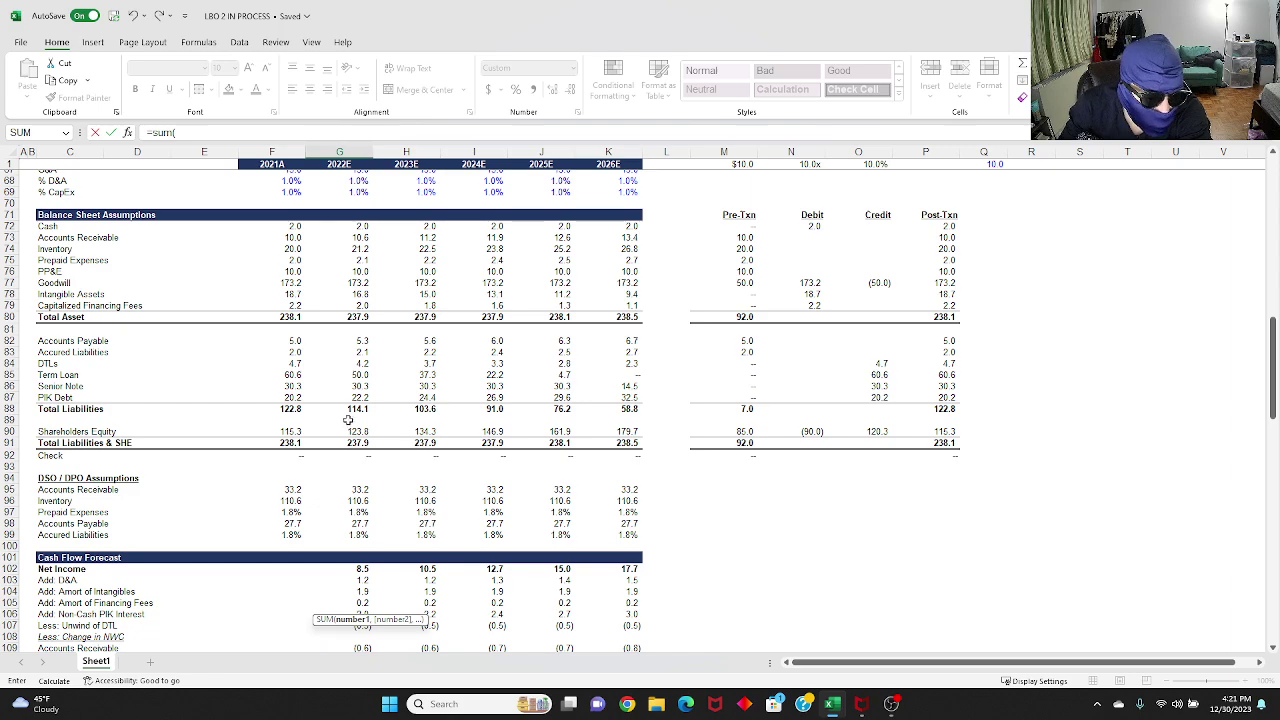
pyautogui.moveTo(357, 374); pyautogui.dragTo(357, 398)
pyautogui.scroll(-20, 645, 499)
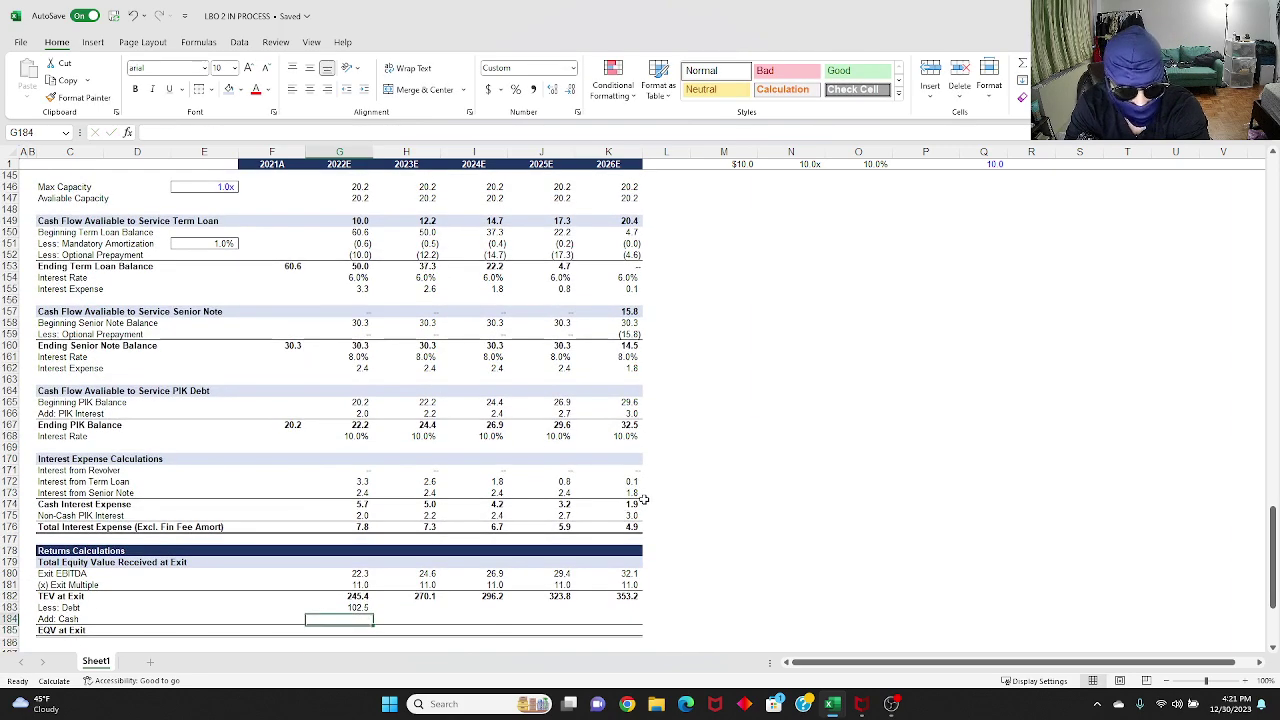
pyautogui.write(')')
pyautogui.hotkey('ctrl', 'Return')
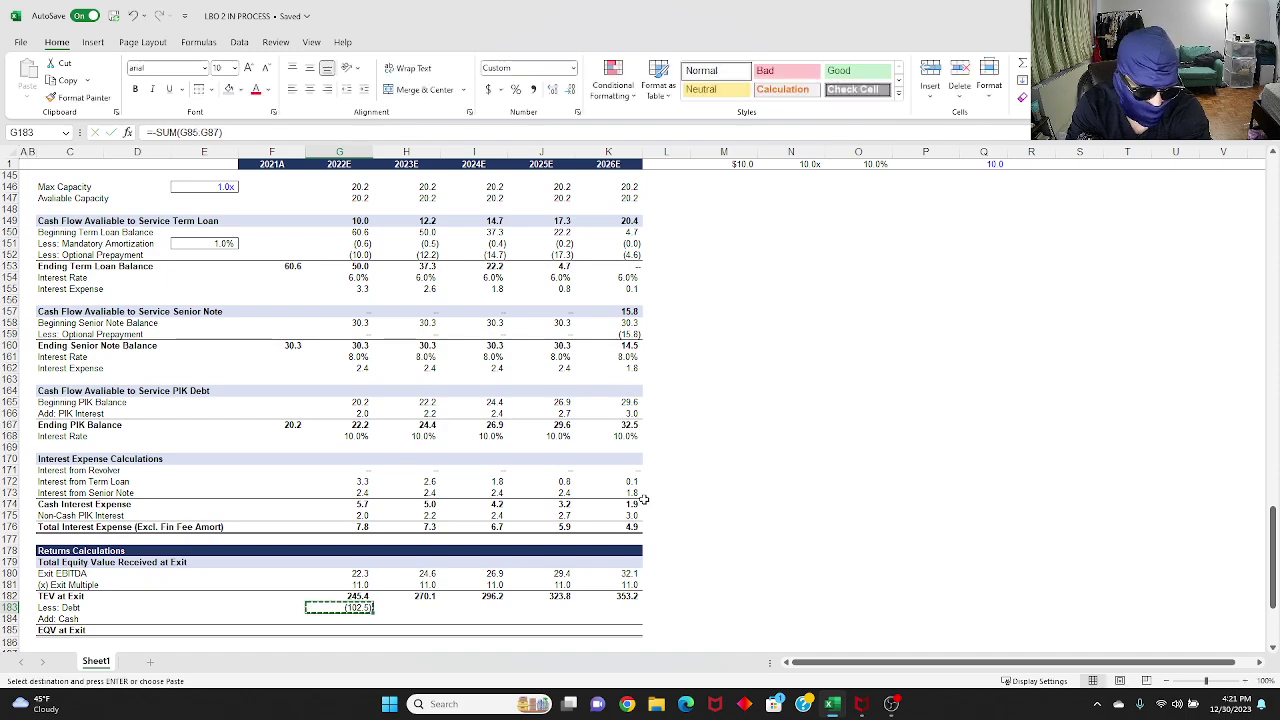
# Step: Fill the Less: Debt formula across H183:K183 through 2026E
pyautogui.hotkey('shift', 'Right')
pyautogui.hotkey('shift', 'Right')
pyautogui.hotkey('shift', 'Right')
pyautogui.hotkey('shift', 'Right')
pyautogui.hotkey('ctrl', 'r')
# Step: Link the 2022E Add: Cash in G184 to the 2022E Cash balance in the balance sheet section
pyautogui.press('Down')
pyautogui.write('=')
pyautogui.scroll(6, 345, 604)
pyautogui.scroll(20, 345, 604)
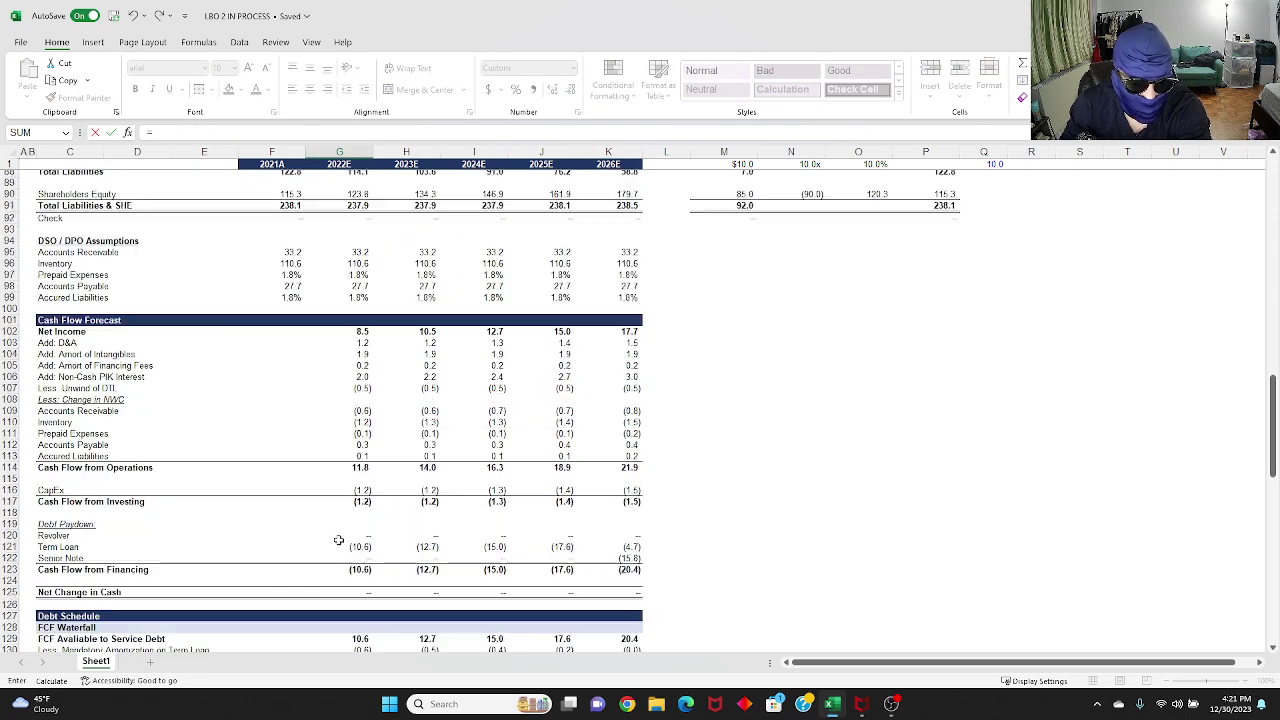
pyautogui.click(360, 296)
pyautogui.hotkey('ctrl', 'Return')
# Step: Fill the Add: Cash formula across H184:K184 through 2026E
pyautogui.hotkey('shift', 'Right')
pyautogui.hotkey('shift', 'Right')
pyautogui.hotkey('shift', 'Right')
pyautogui.hotkey('shift', 'Right')
pyautogui.hotkey('ctrl', 'r')
pyautogui.press('Down')
pyautogui.scroll(-1, 411, 313)
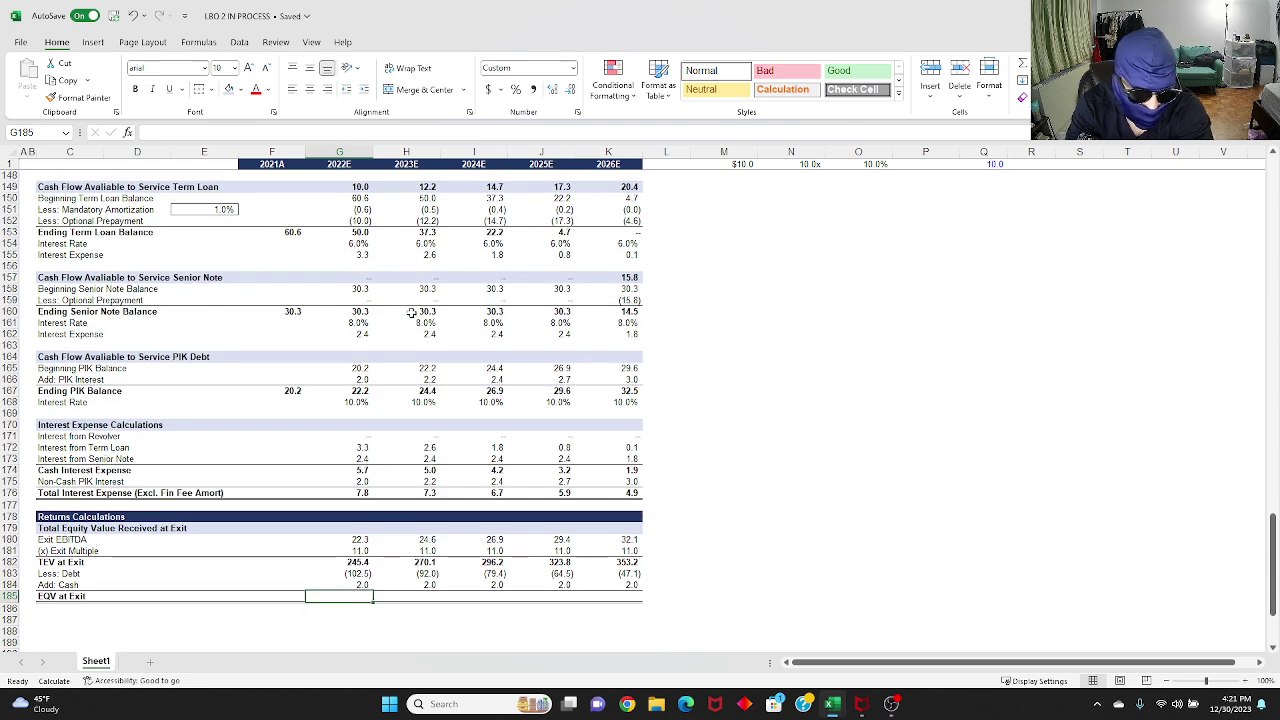
pyautogui.write('=sum(')
pyautogui.press('Up')
pyautogui.hotkey('shift', 'Up')
pyautogui.press('Return')
pyautogui.press('Up')
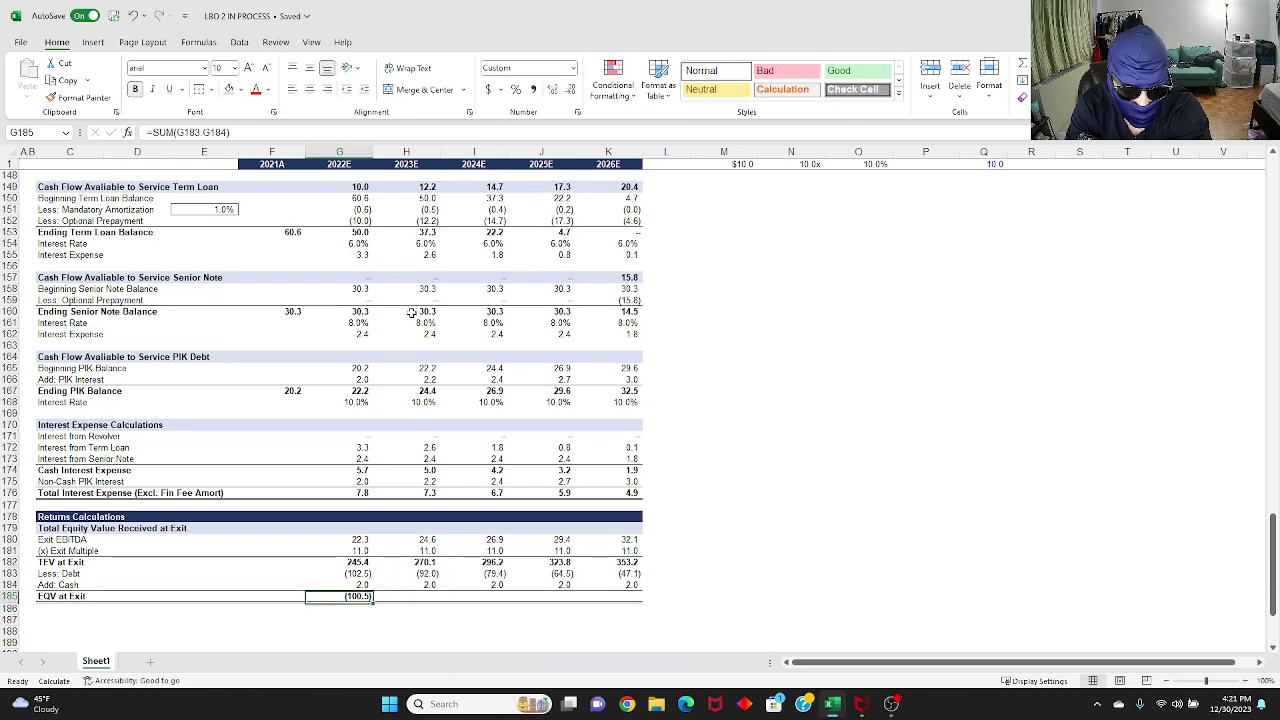
# Step: Calculate the 2022E EQV at Exit in G185 by summing TEV, debt and cash with =SUM(G182:G184)
pyautogui.write('=sum(')
pyautogui.press('Up')
pyautogui.hotkey('shift', 'Up')
pyautogui.hotkey('shift', 'Up')
pyautogui.write(')')
pyautogui.hotkey('ctrl', 'Return')
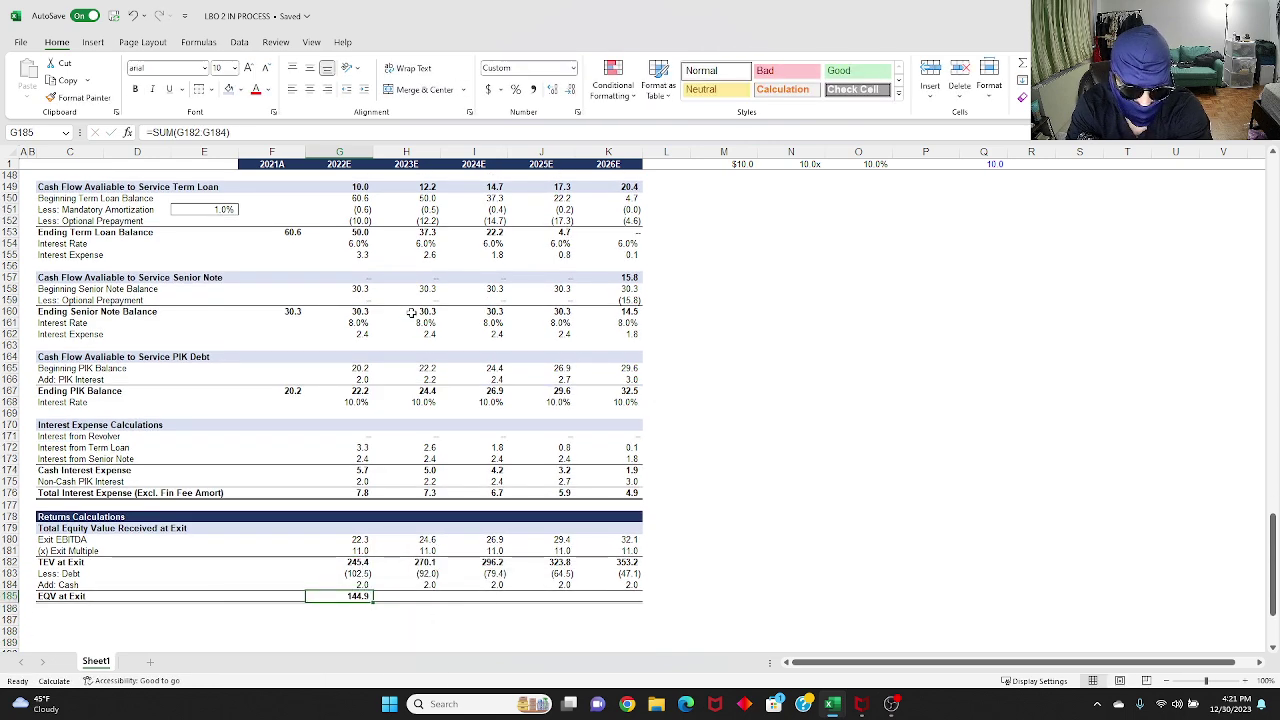
# Step: Fill the EQV at Exit formula across H185:K185 through 2026E
pyautogui.hotkey('shift', 'Right')
pyautogui.hotkey('shift', 'Right')
pyautogui.hotkey('shift', 'Right')
pyautogui.hotkey('shift', 'Right')
pyautogui.hotkey('ctrl', 'r')
# Step: Review the EQV at Exit figures and formulas from 2022E through 2026E
pyautogui.press('Left')
pyautogui.press('Left')
pyautogui.press('Left')
pyautogui.press('Left')
pyautogui.press('Right')
pyautogui.press('Right')
pyautogui.press('Right')
pyautogui.press('Right')
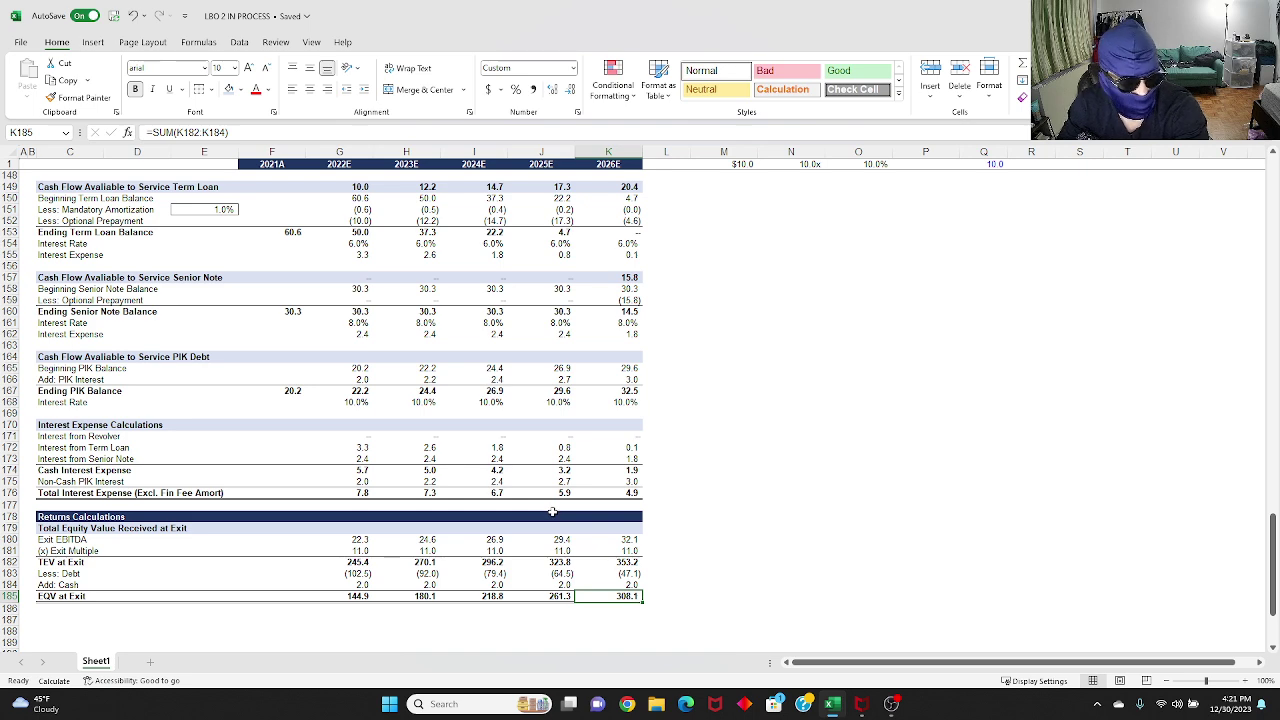
# Step: Copy the Total Equity Value Received at Exit header row 179 to row 187, keeping its formatting
pyautogui.scroll(-4, 587, 546)
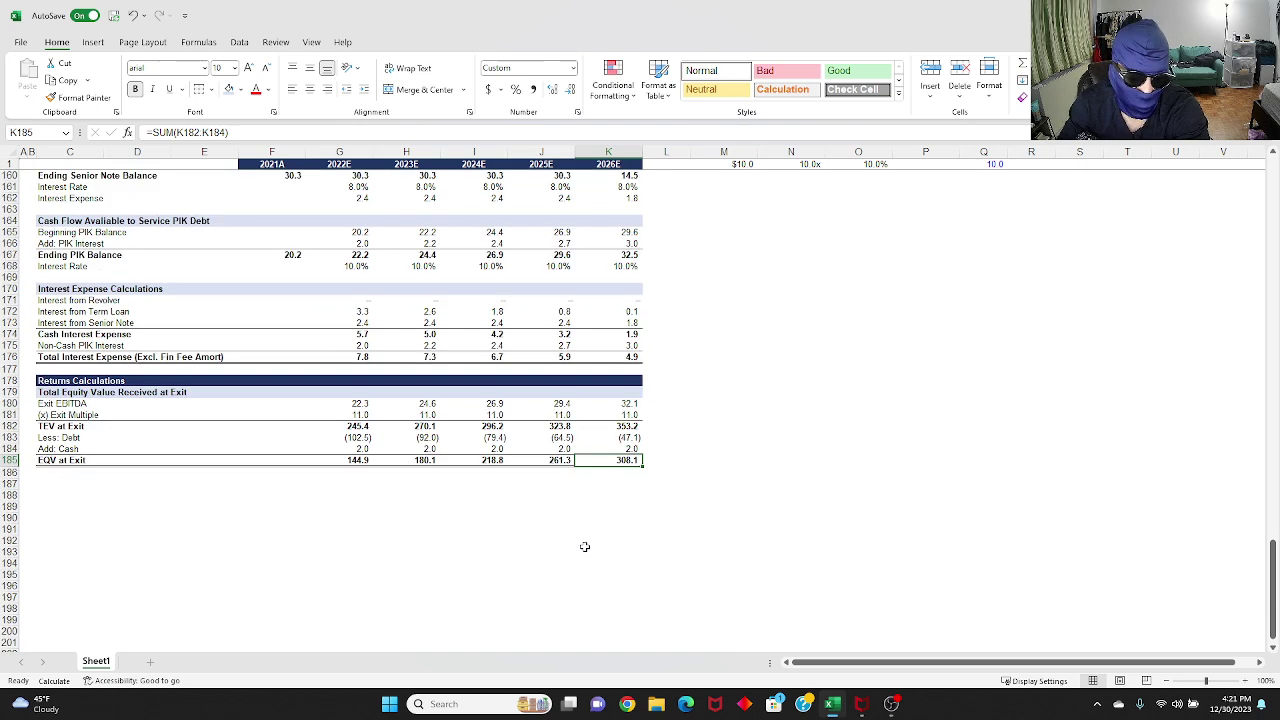
pyautogui.click(62, 483)
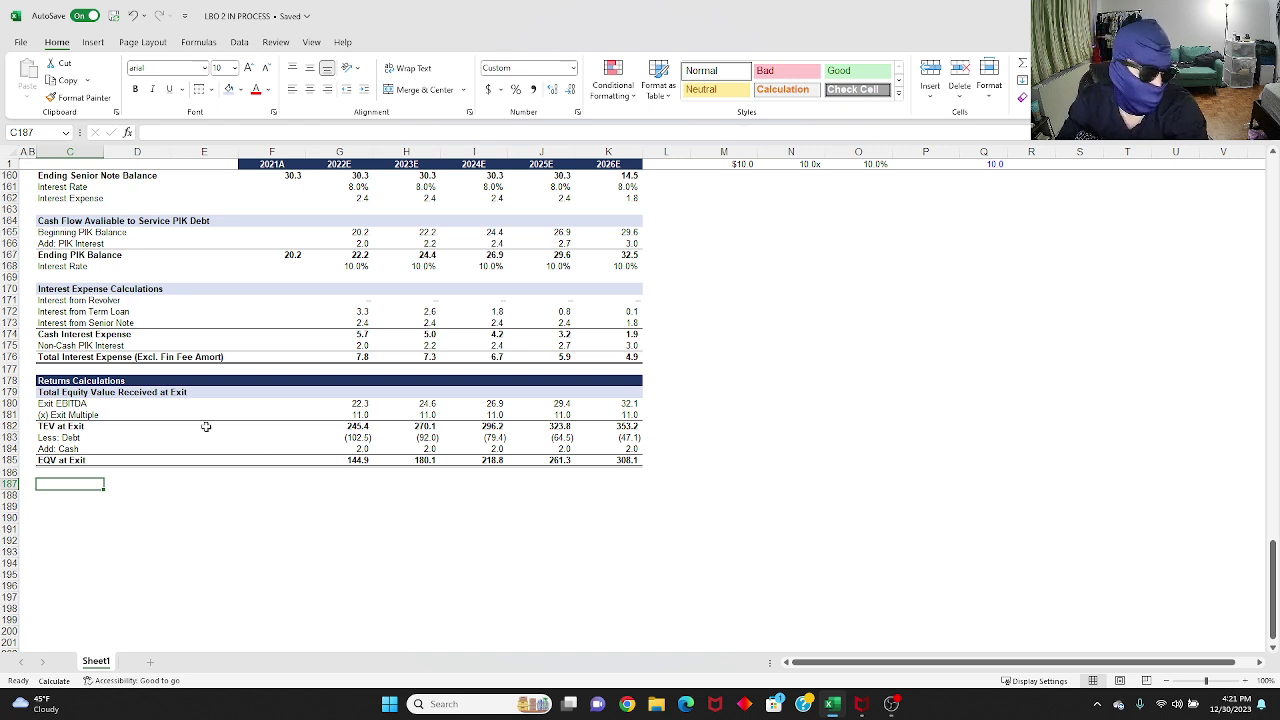
pyautogui.click(97, 393)
pyautogui.hotkey('shift', 'space')
pyautogui.hotkey('ctrl', 'c')
pyautogui.press('Down')
pyautogui.press('Down')
pyautogui.press('Down')
pyautogui.press('Down')
pyautogui.press('Down')
pyautogui.press('Down')
pyautogui.press('Down')
pyautogui.press('Down')
pyautogui.press('Down')
pyautogui.press('Up')
pyautogui.hotkey('shift', 'space')
pyautogui.hotkey('ctrl', 'v')
pyautogui.press('Escape')
pyautogui.press('Up')
pyautogui.press('Down')
# Step: Rename the copied header in C187 as "Proceeds Avaliable for Pro-Rata Distribution"
pyautogui.press('F2')
pyautogui.hotkey('shift', 'Home')
pyautogui.write('P')
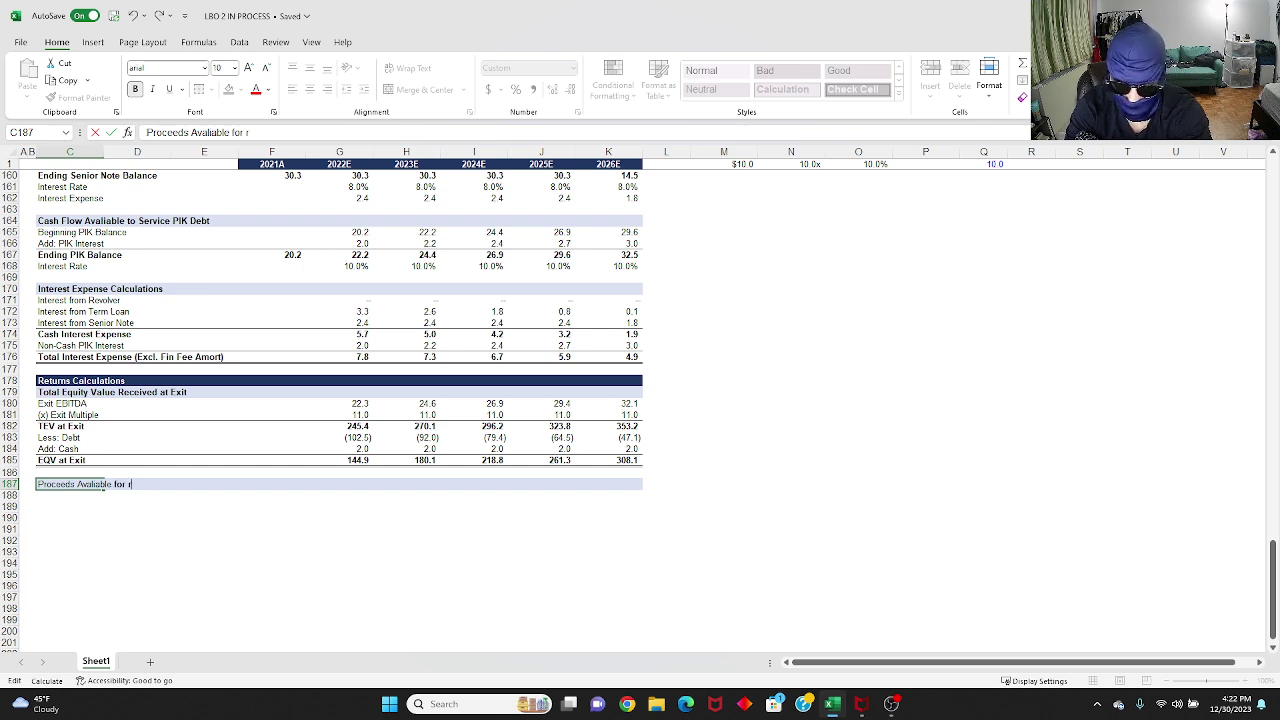
pyautogui.write('Rata Distribution')
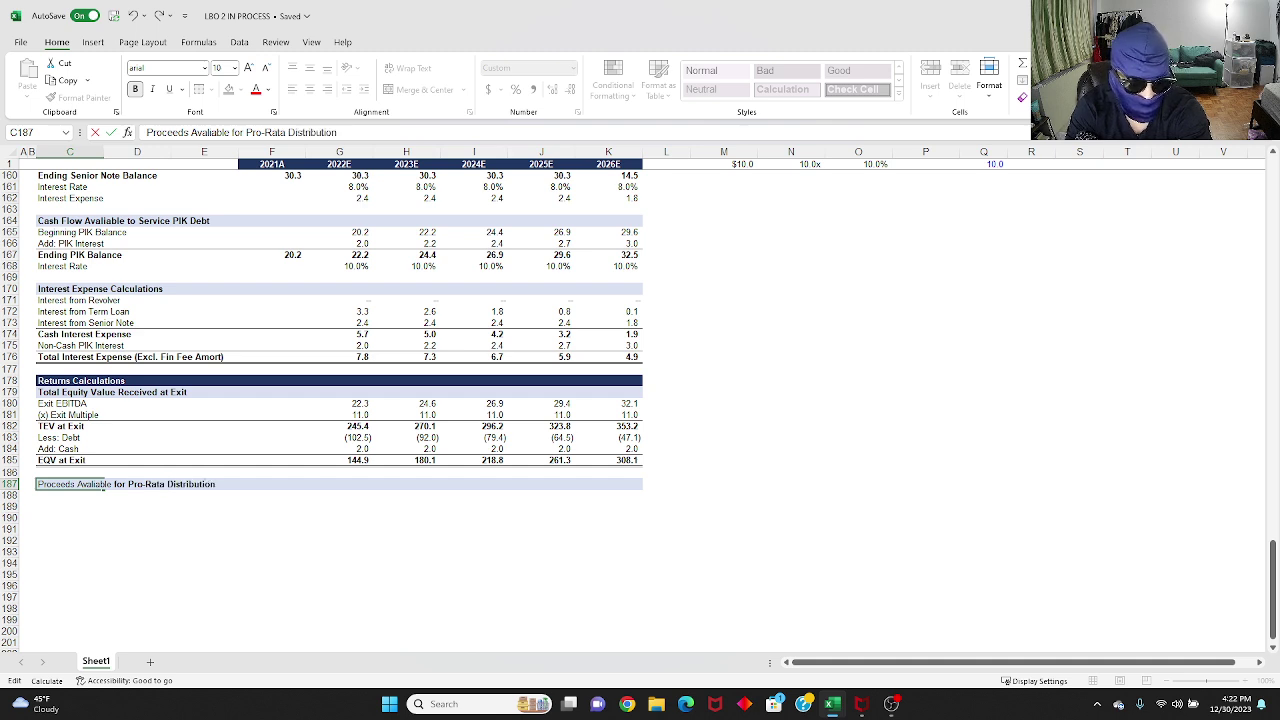
pyautogui.press('Return')
# Step: Add the row labels "% Sponsor Ownership" in C188 and "% Management Rollover" in C189
pyautogui.write('%')
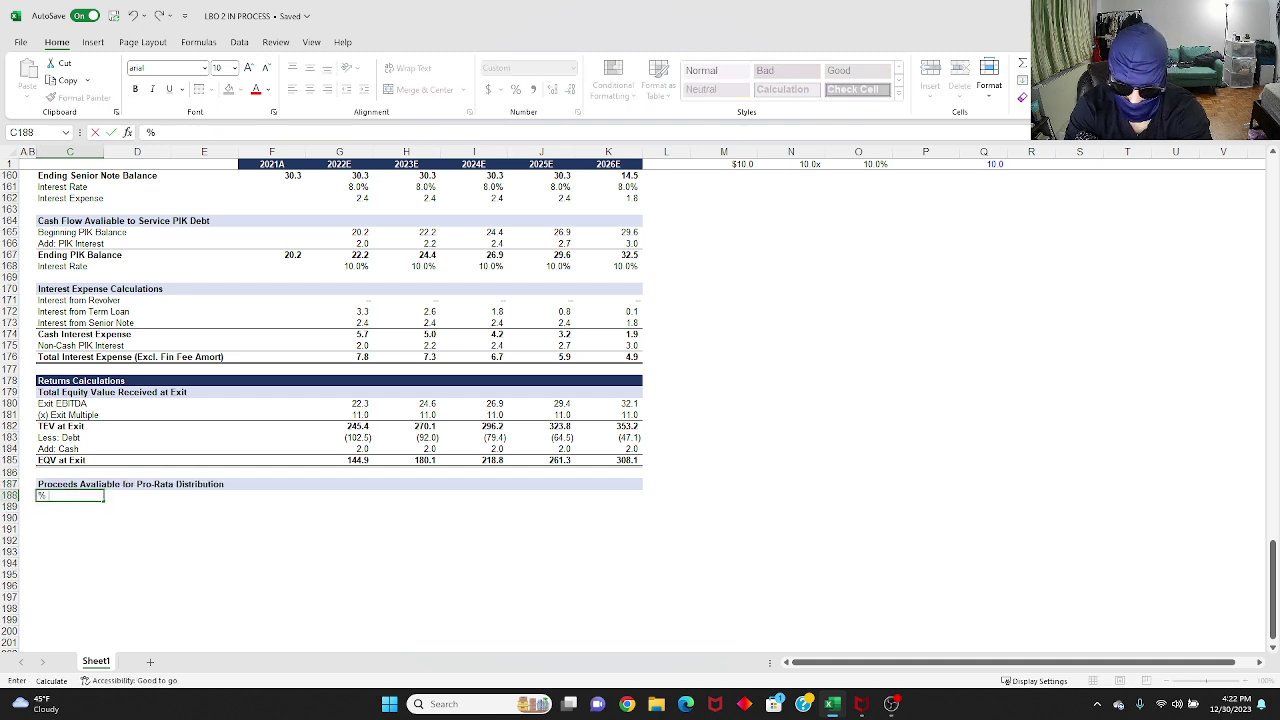
pyautogui.write(' Sponsor Ownership')
pyautogui.press('Return')
pyautogui.write('% Manageme')
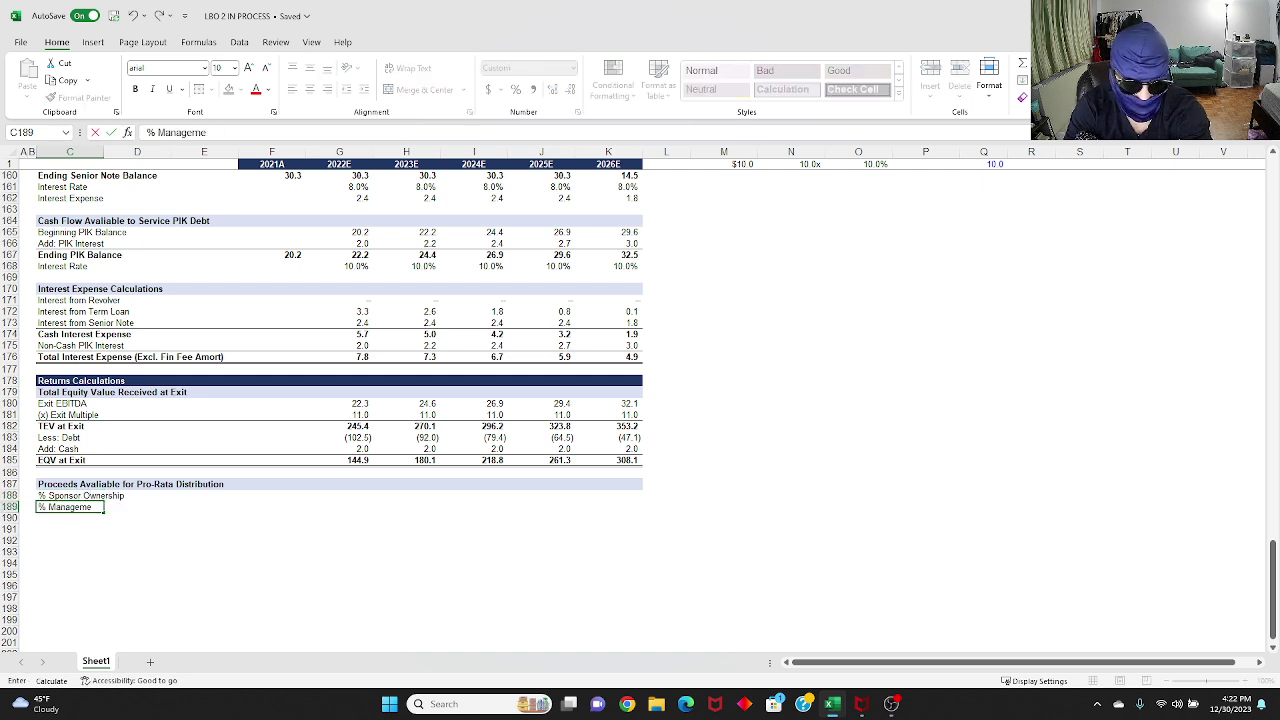
pyautogui.write('nt Rollover')
pyautogui.press('Return')
# Step: Add the row labels "Proceeds to Sponsor" in C191 and "Proceeds to Management" in C192
pyautogui.press('Return')
pyautogui.write('Proceeds to Sponsor')
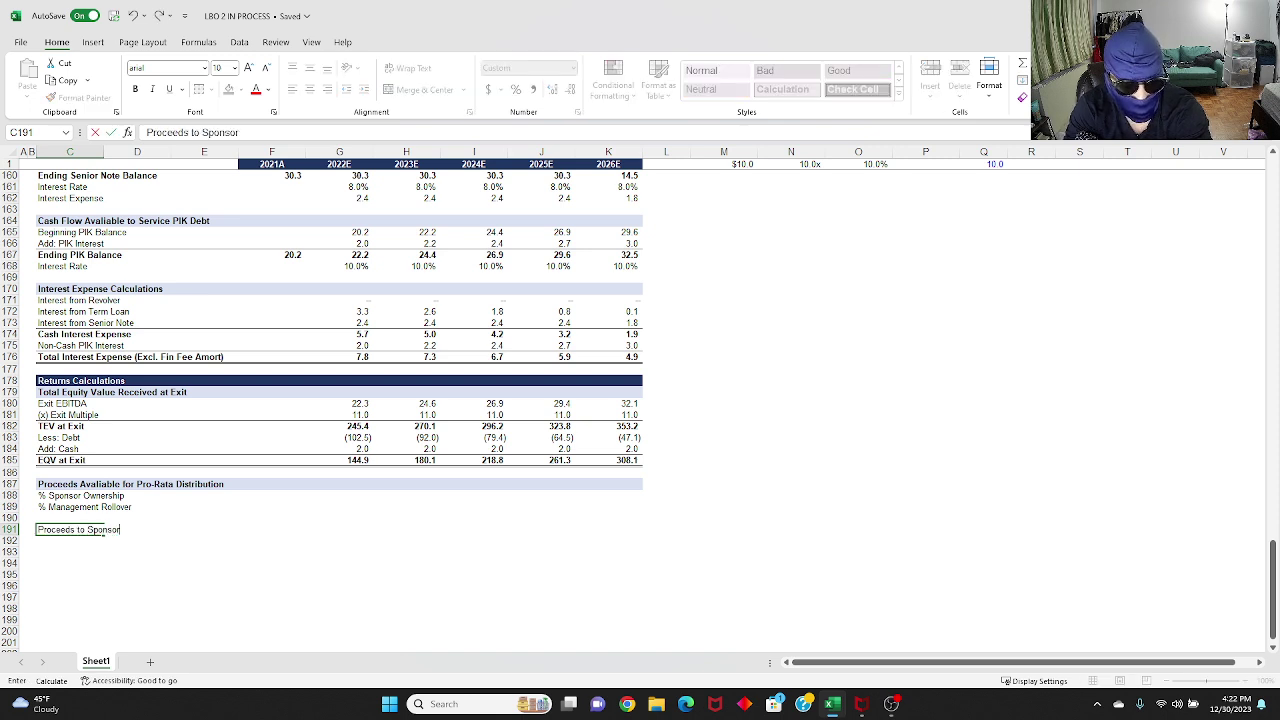
pyautogui.press('Return')
pyautogui.write('P')
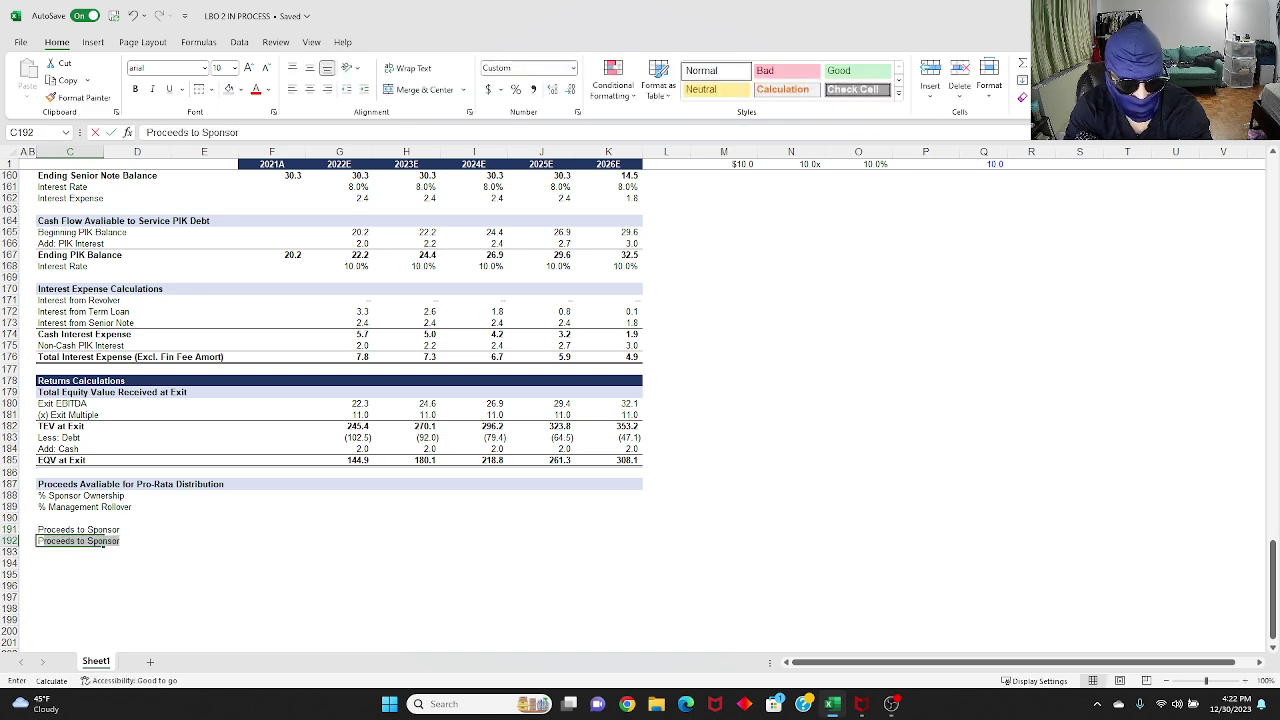
pyautogui.write('roceed')
pyautogui.press('BackSpace')
pyautogui.write('ed')
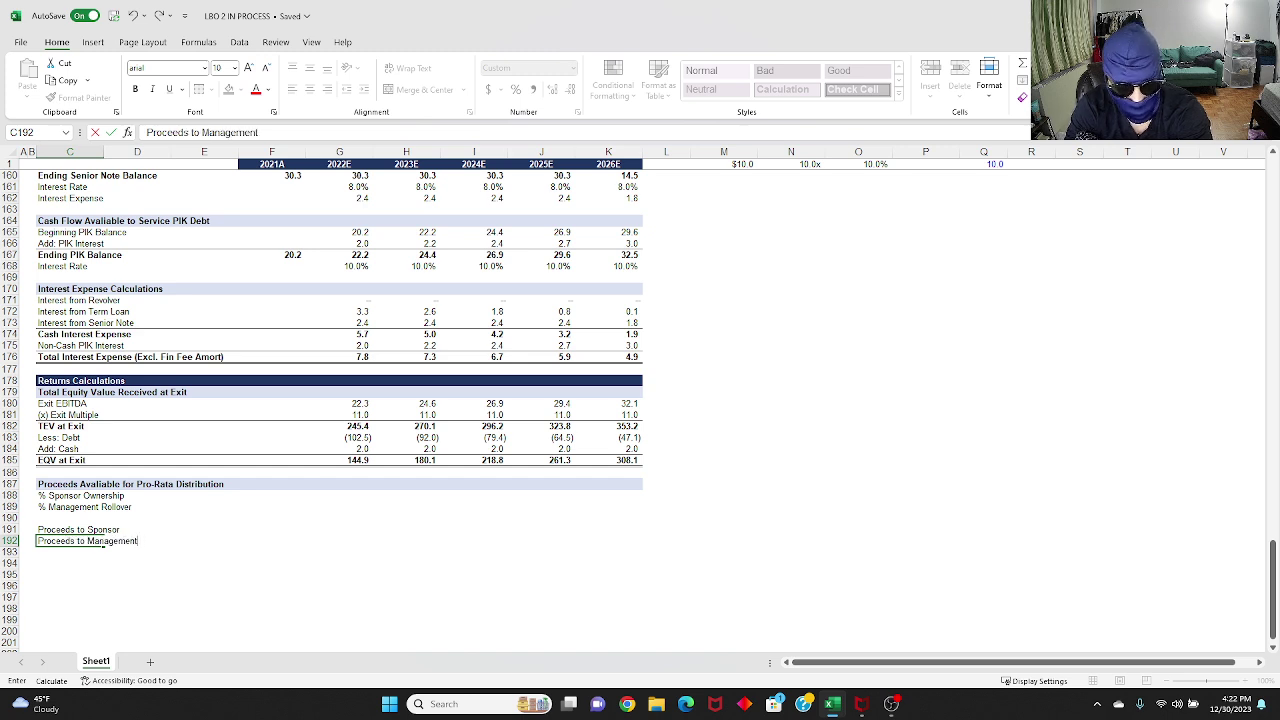
pyautogui.write('ds to Management')
# Step: Change the C192 label to "Proceeds to Rolled Over Management"
pyautogui.press('F2')
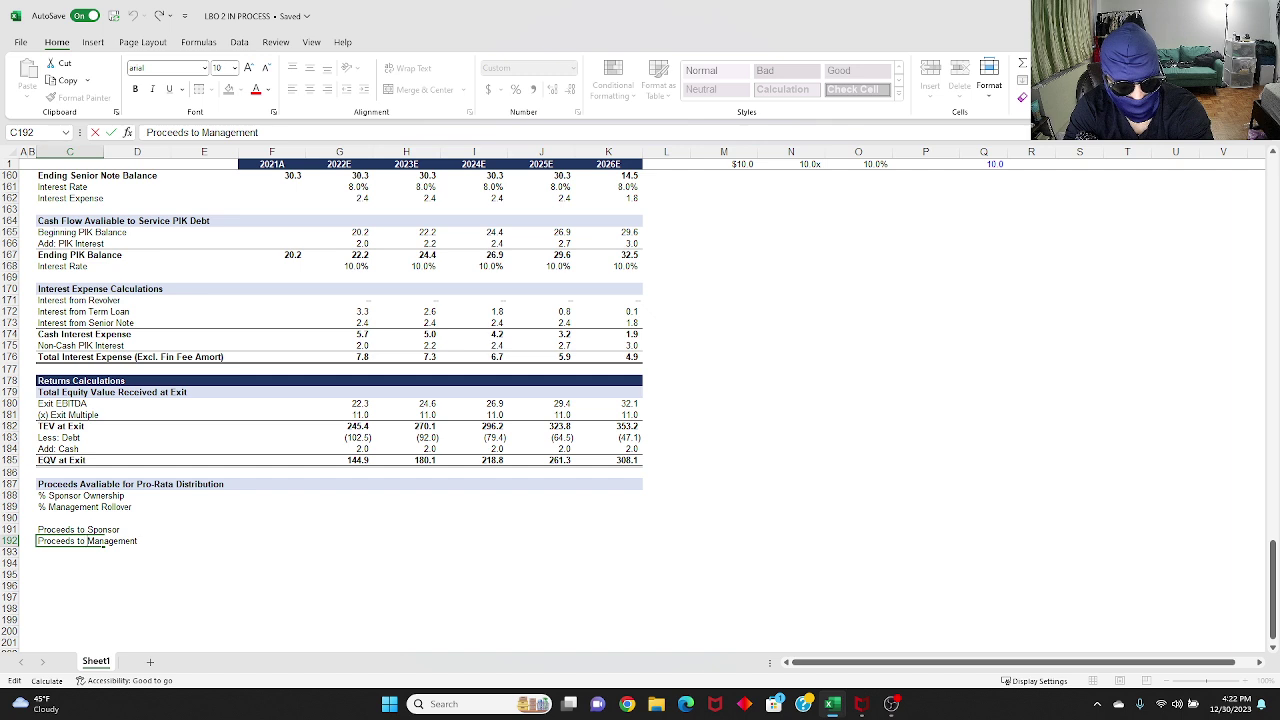
pyautogui.write('Rolled Ove')
pyautogui.hotkey('ctrl', 'Return')
pyautogui.doubleClick(130, 541)
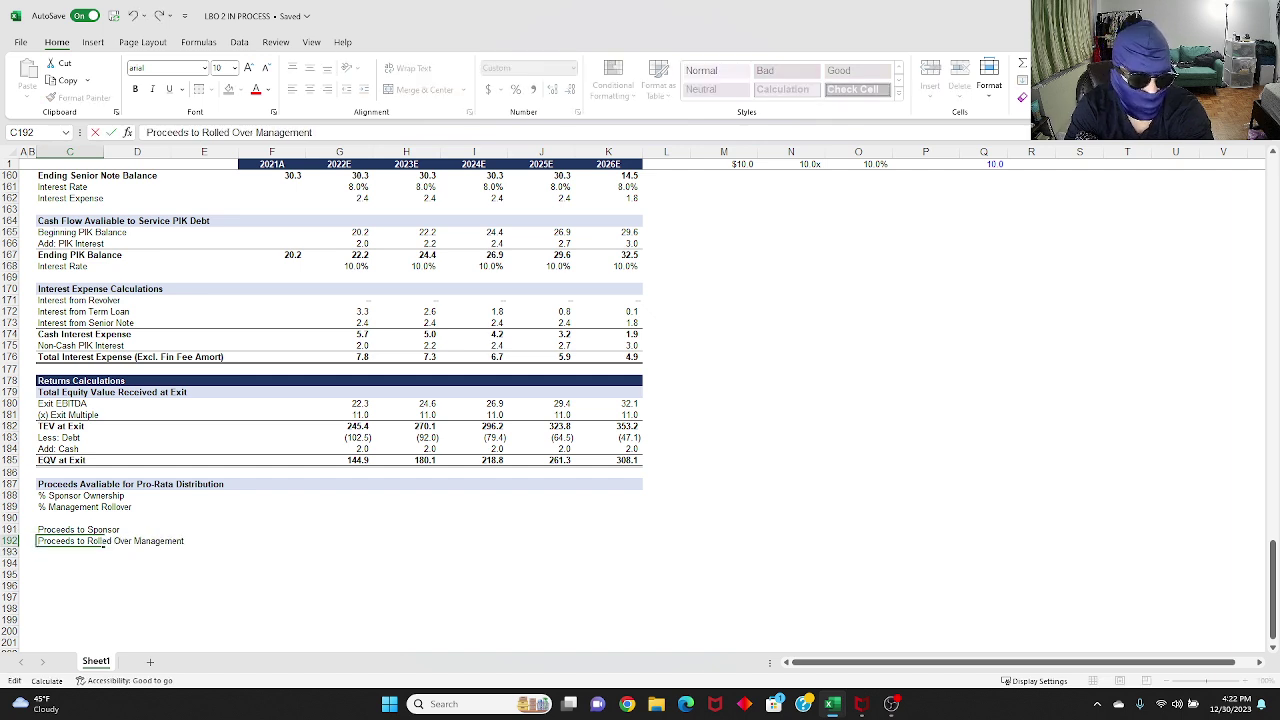
pyautogui.hotkey('ctrl', 'Return')
# Step: Make the two proceeds labels in C191:C192 bold
pyautogui.press('Up')
pyautogui.hotkey('shift', 'Down')
pyautogui.hotkey('ctrl', 'b')
# Step: Put an outside border around the two proceeds rows, C191:K192
pyautogui.hotkey('shift', 'Right')
pyautogui.hotkey('shift', 'Right')
pyautogui.hotkey('shift', 'Right')
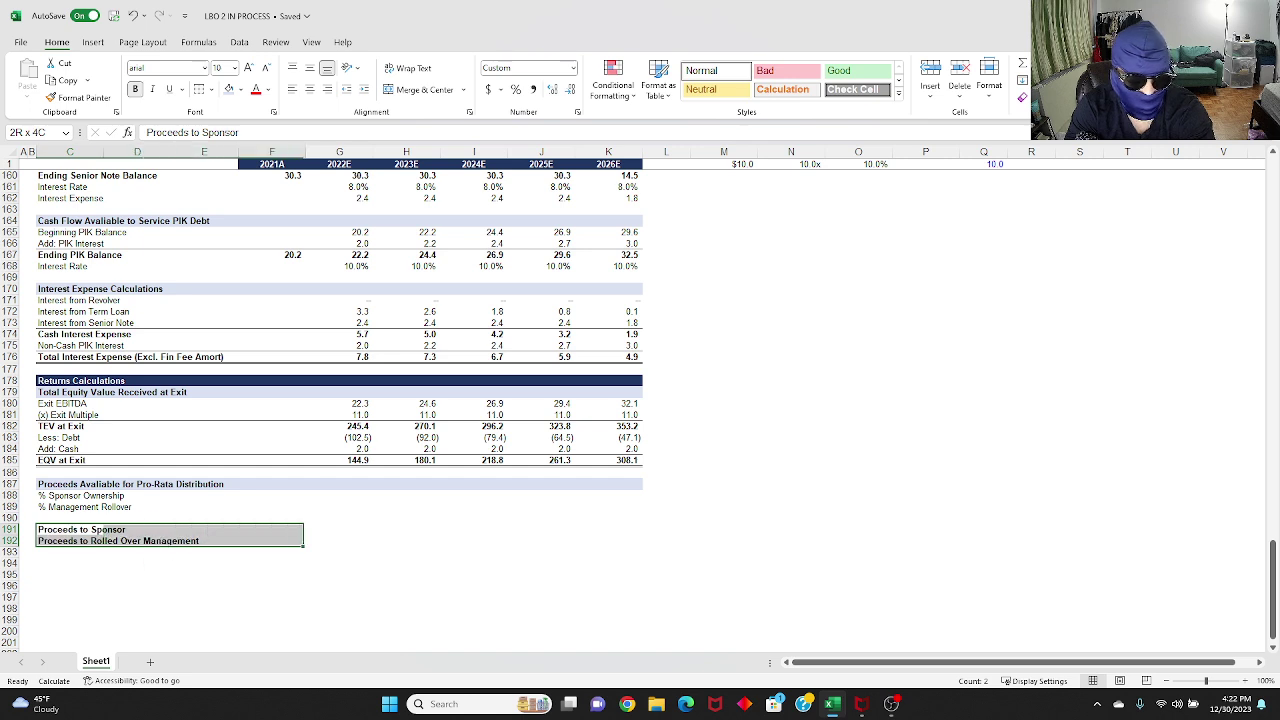
pyautogui.hotkey('shift', 'Right')
pyautogui.hotkey('shift', 'Right')
pyautogui.hotkey('shift', 'Right')
pyautogui.hotkey('shift', 'Right')
pyautogui.hotkey('shift', 'Right')
pyautogui.hotkey('alt', 'h')
pyautogui.press('b')
pyautogui.press('s')
pyautogui.press('Down')
pyautogui.press('Up')
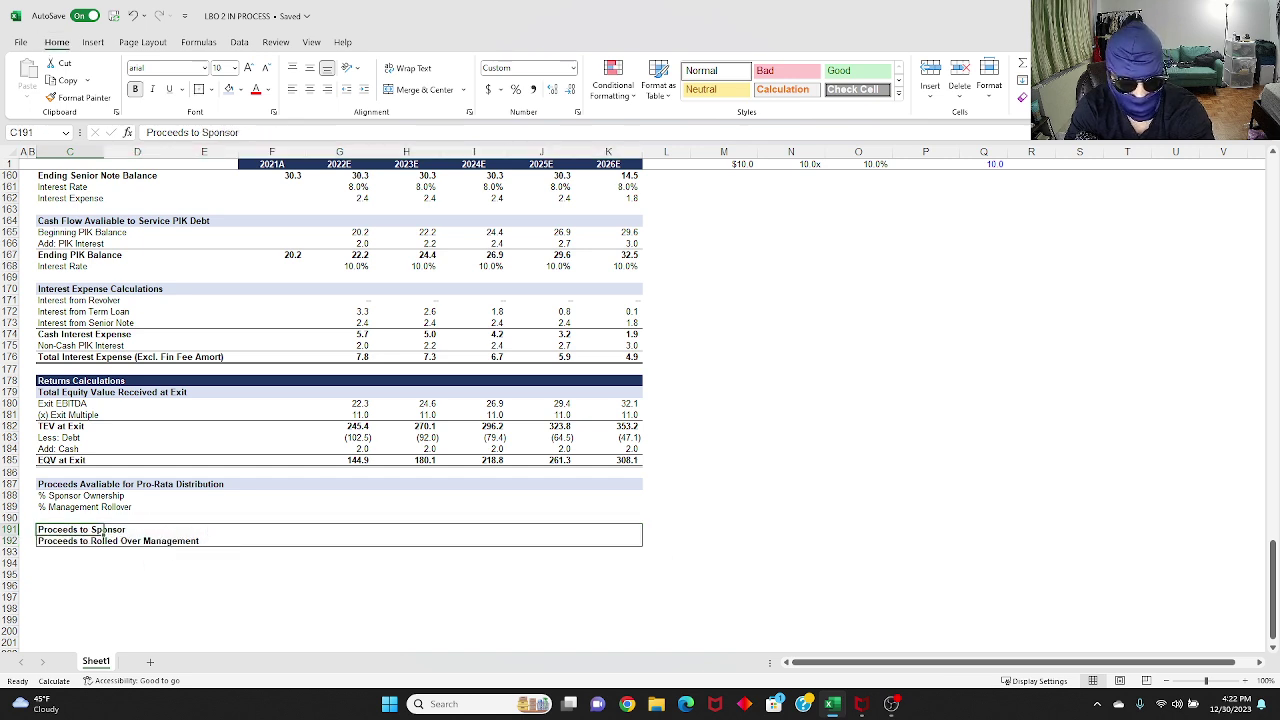
# Step: Shade the bordered proceeds rows C191:K192 with a light green fill
pyautogui.moveTo(103, 530); pyautogui.dragTo(643, 546)
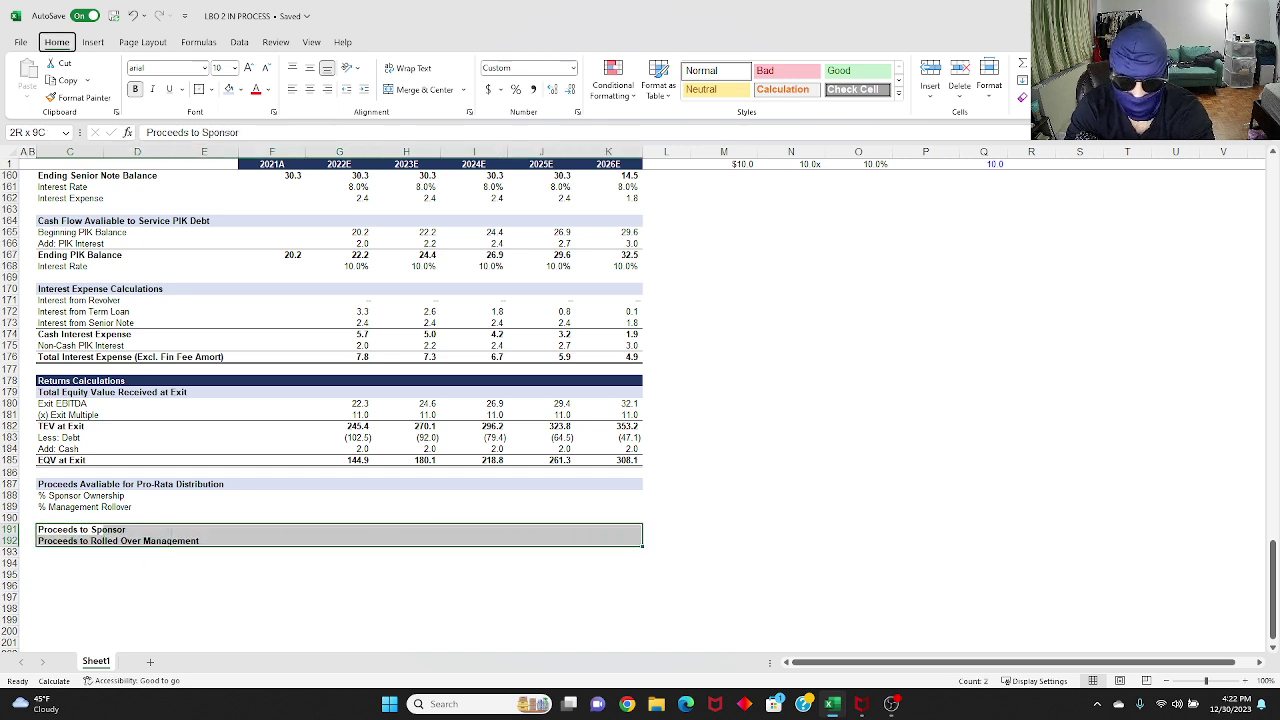
pyautogui.hotkey('alt', 'h')
pyautogui.press('h')
pyautogui.press('Right')
pyautogui.press('Return')
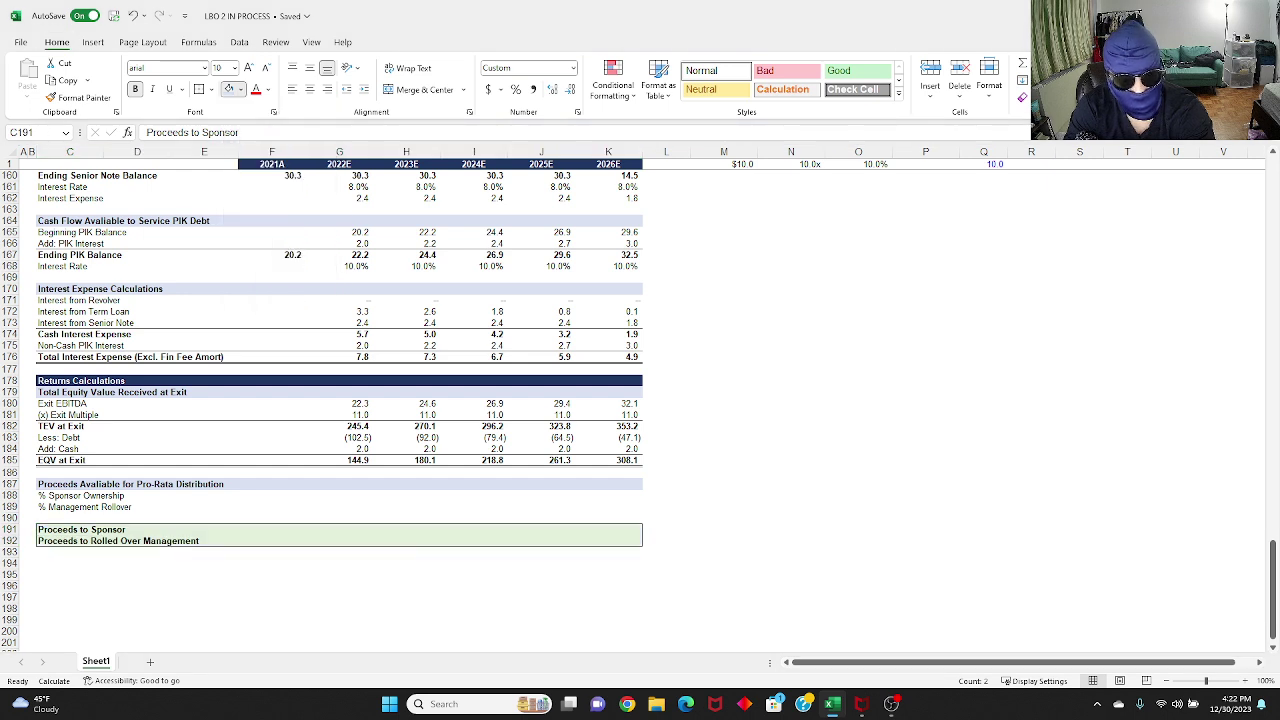
# Step: Calculate the 2022E % Sponsor Ownership in G188 as the Sponsor Equity Injection divided by the sum of F33:F34
pyautogui.press('Down')
pyautogui.press('Up')
pyautogui.press('Up')
pyautogui.press('Down')
pyautogui.press('Right')
pyautogui.press('Left')
pyautogui.press('Right')
pyautogui.press('Right')
pyautogui.press('Up')
pyautogui.press('Up')
pyautogui.press('Up')
pyautogui.press('Right')
pyautogui.press('Right')
pyautogui.press('Right')
pyautogui.press('Left')
pyautogui.write('=')
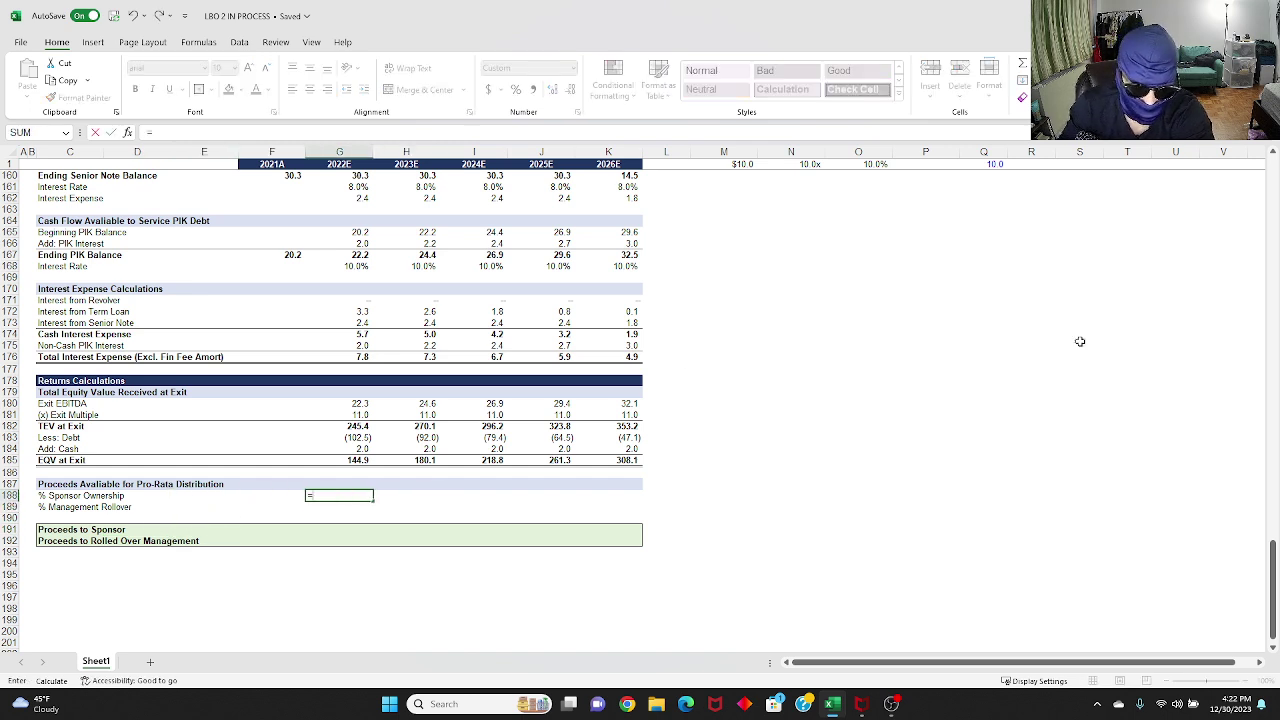
pyautogui.scroll(20, 300, 423)
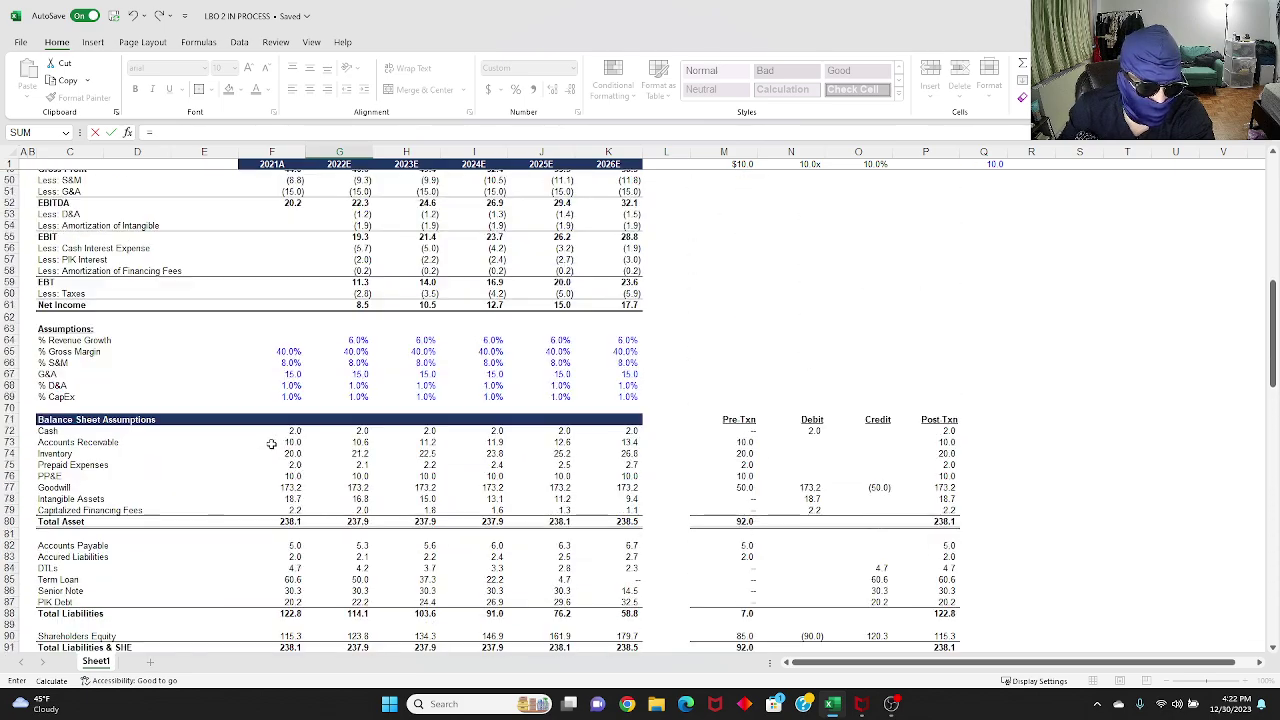
pyautogui.scroll(11, 284, 432)
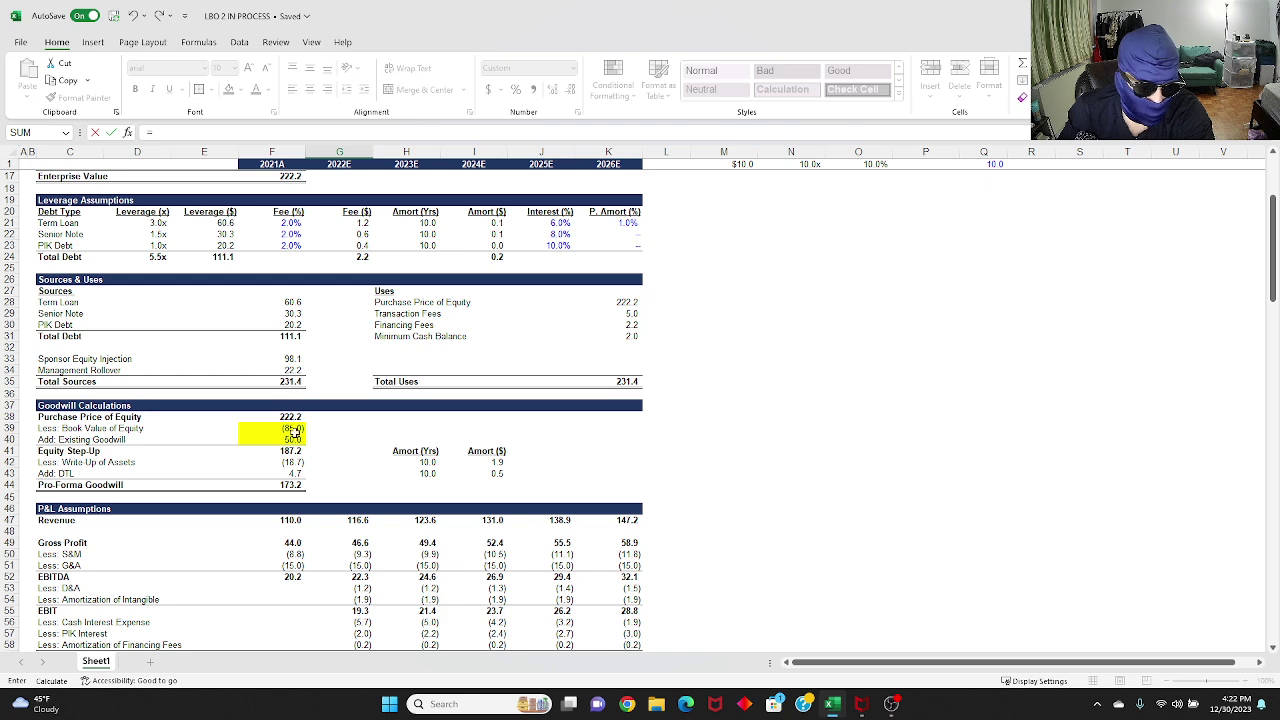
pyautogui.scroll(1, 283, 410)
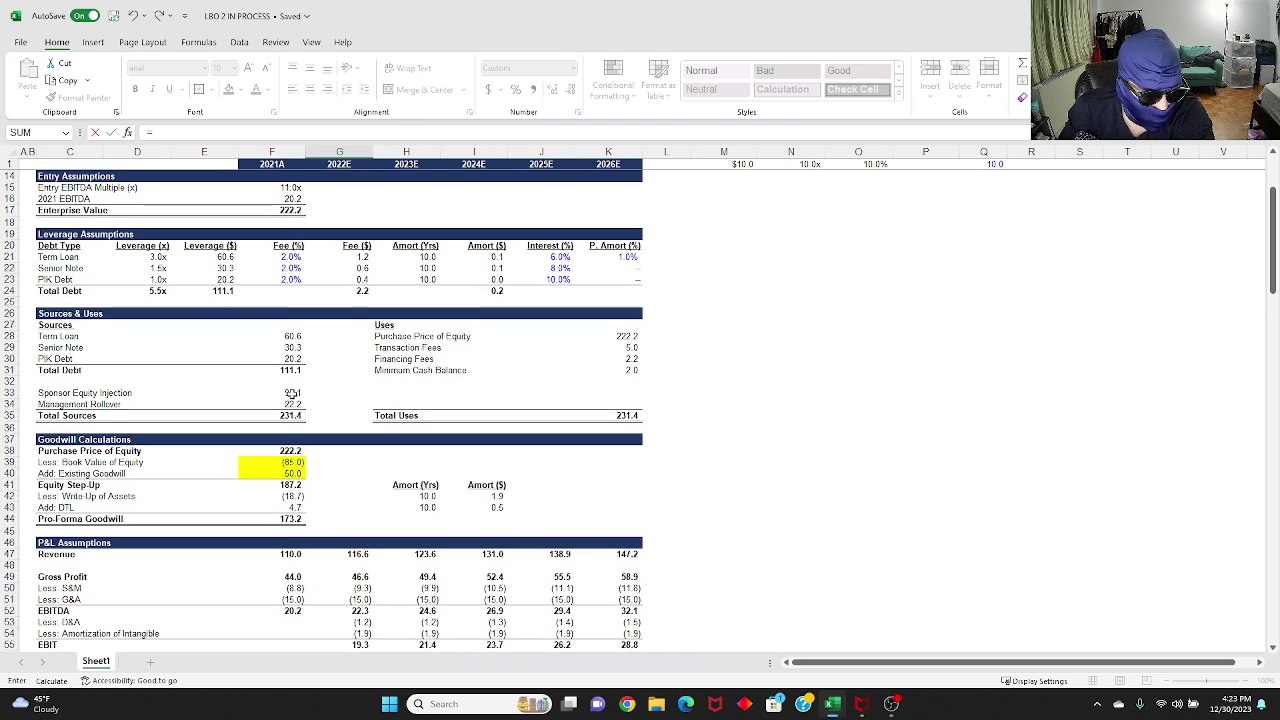
pyautogui.click(290, 392)
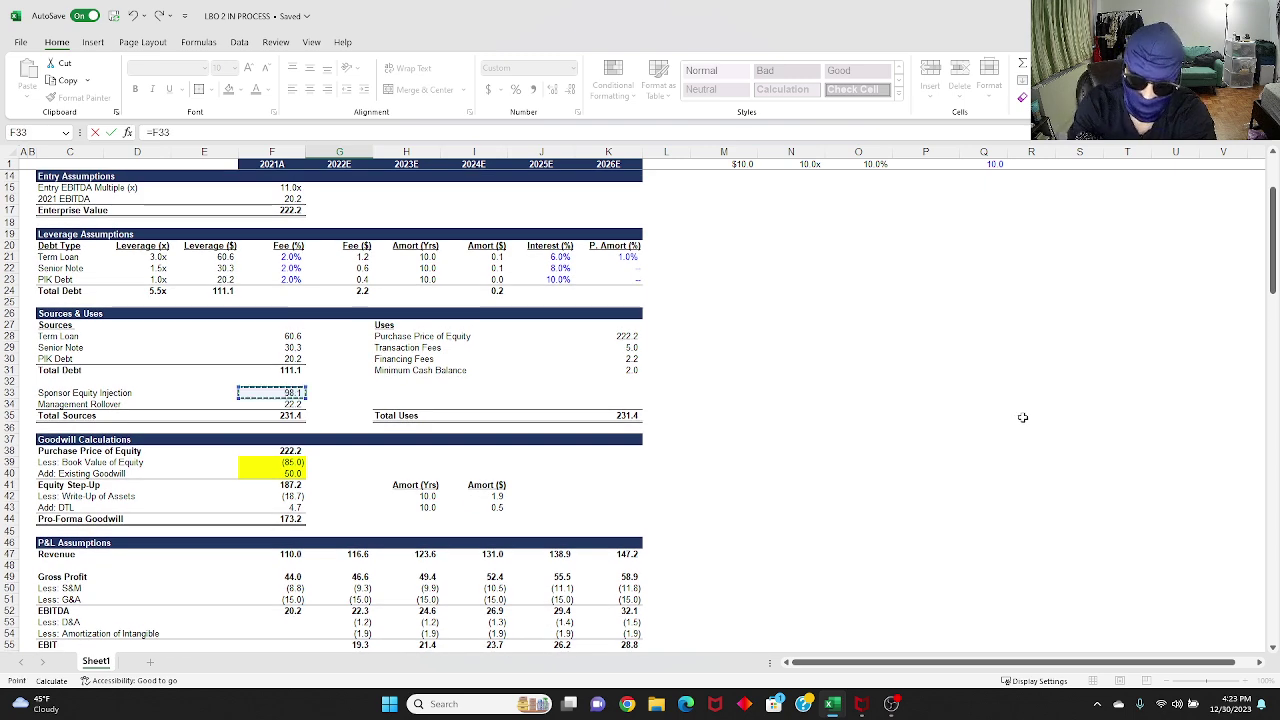
pyautogui.write('/sum(')
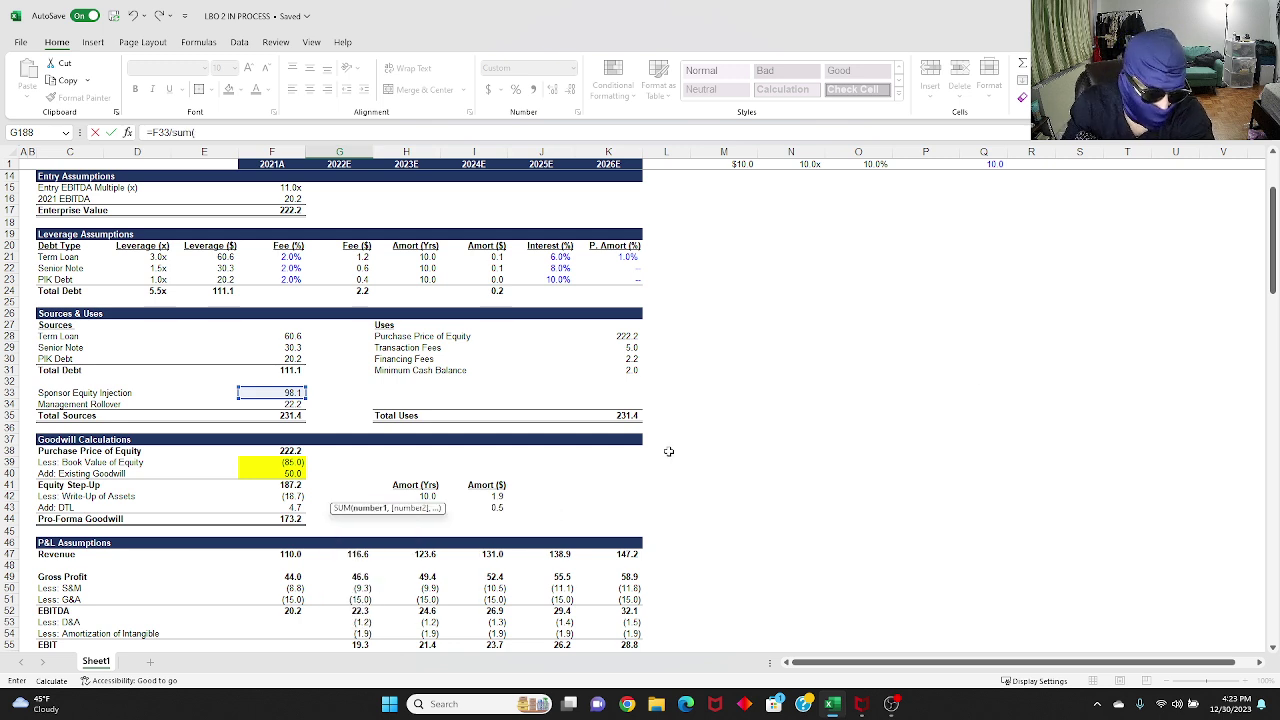
pyautogui.moveTo(299, 392); pyautogui.dragTo(299, 402)
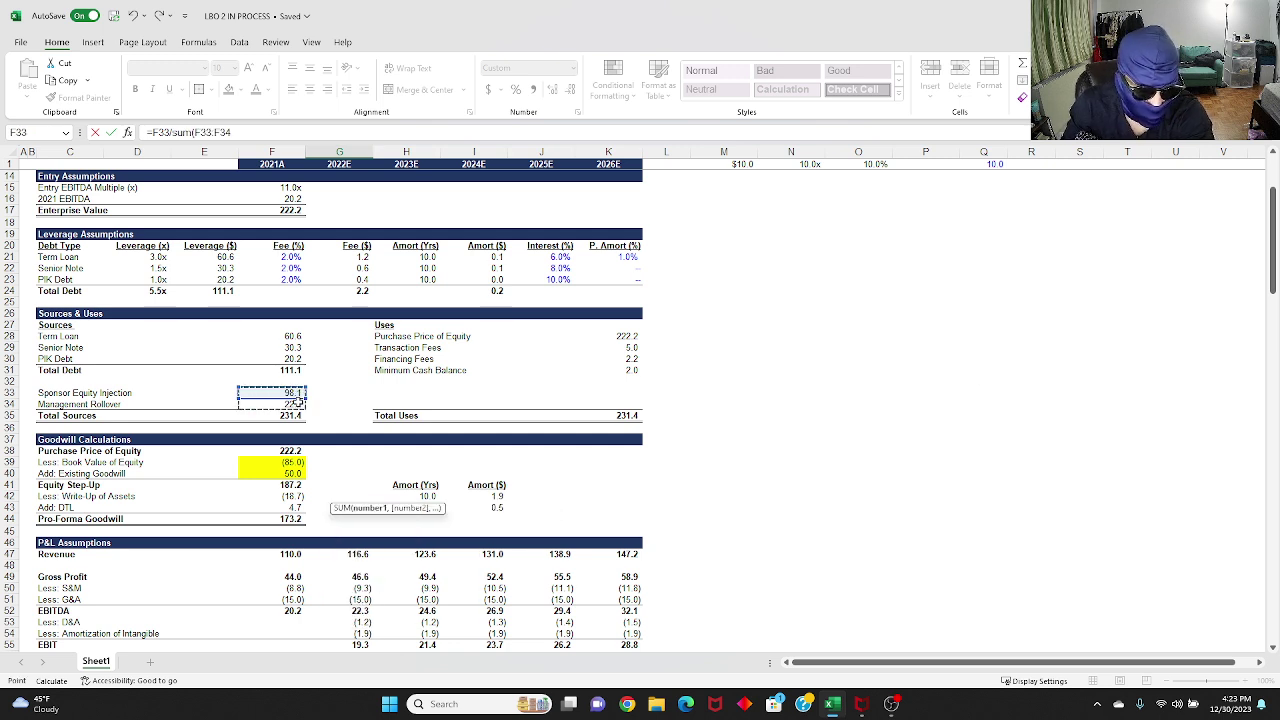
pyautogui.press('Return')
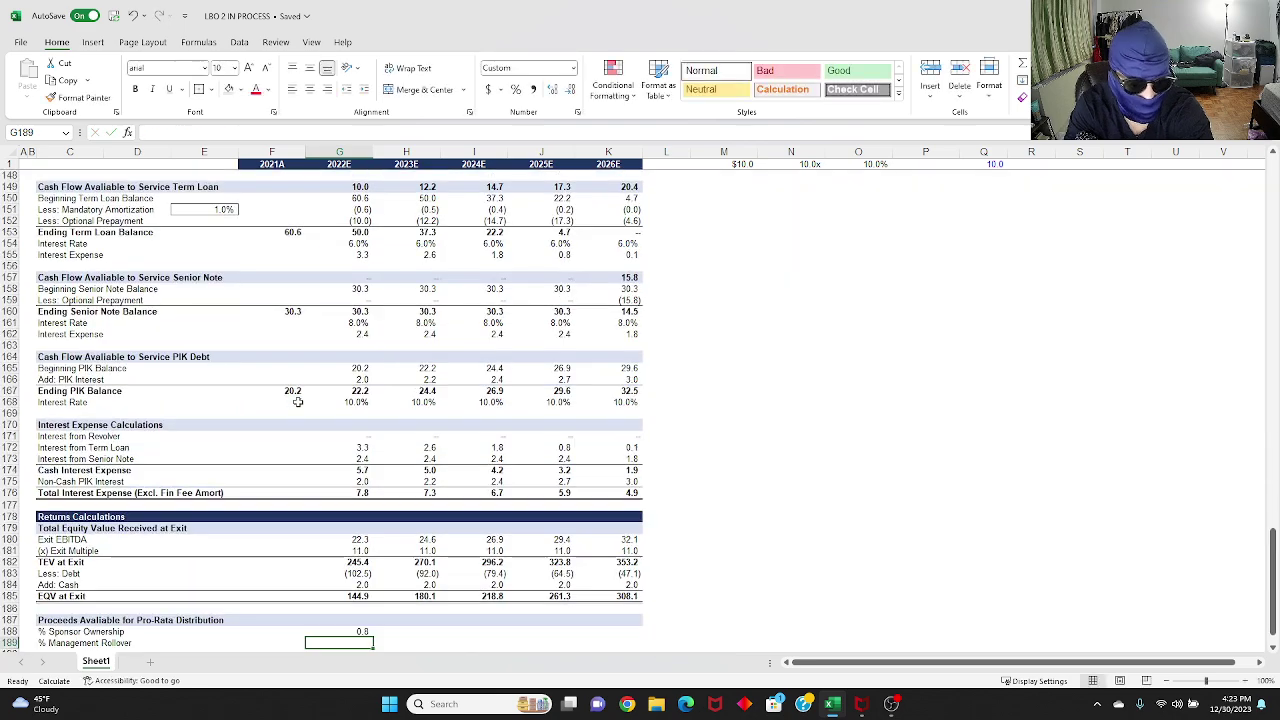
# Step: Copy only the percentage format of the 2022E PIK interest rate in G168 onto the sponsor ownership cell G188
pyautogui.press('Up')
pyautogui.press('Up')
pyautogui.press('Up')
pyautogui.press('Up')
pyautogui.press('Up')
pyautogui.press('Up')
pyautogui.press('Up')
pyautogui.press('Up')
pyautogui.press('Up')
pyautogui.press('Up')
pyautogui.press('Up')
pyautogui.press('Up')
pyautogui.press('Up')
pyautogui.press('Up')
pyautogui.press('Up')
pyautogui.press('Up')
pyautogui.press('Up')
pyautogui.press('Up')
pyautogui.press('Up')
pyautogui.press('Up')
pyautogui.hotkey('ctrl', 'c')
pyautogui.press('Down')
pyautogui.press('Down')
pyautogui.press('Down')
pyautogui.press('Down')
pyautogui.press('Down')
pyautogui.press('Down')
pyautogui.press('Down')
pyautogui.press('Down')
pyautogui.press('Down')
pyautogui.press('Down')
pyautogui.press('Down')
pyautogui.press('Down')
pyautogui.press('Down')
pyautogui.press('Down')
pyautogui.press('Down')
pyautogui.press('Down')
pyautogui.press('Down')
pyautogui.press('Down')
pyautogui.press('Down')
pyautogui.press('Down')
pyautogui.hotkey('ctrl', 'alt', 'v')
pyautogui.press('t')
pyautogui.press('Return')
# Step: Make all references in the G188 formula absolute, giving =$F$33/SUM($F$33:$F$34)
pyautogui.press('F2')
pyautogui.press('Left')
pyautogui.press('F4')
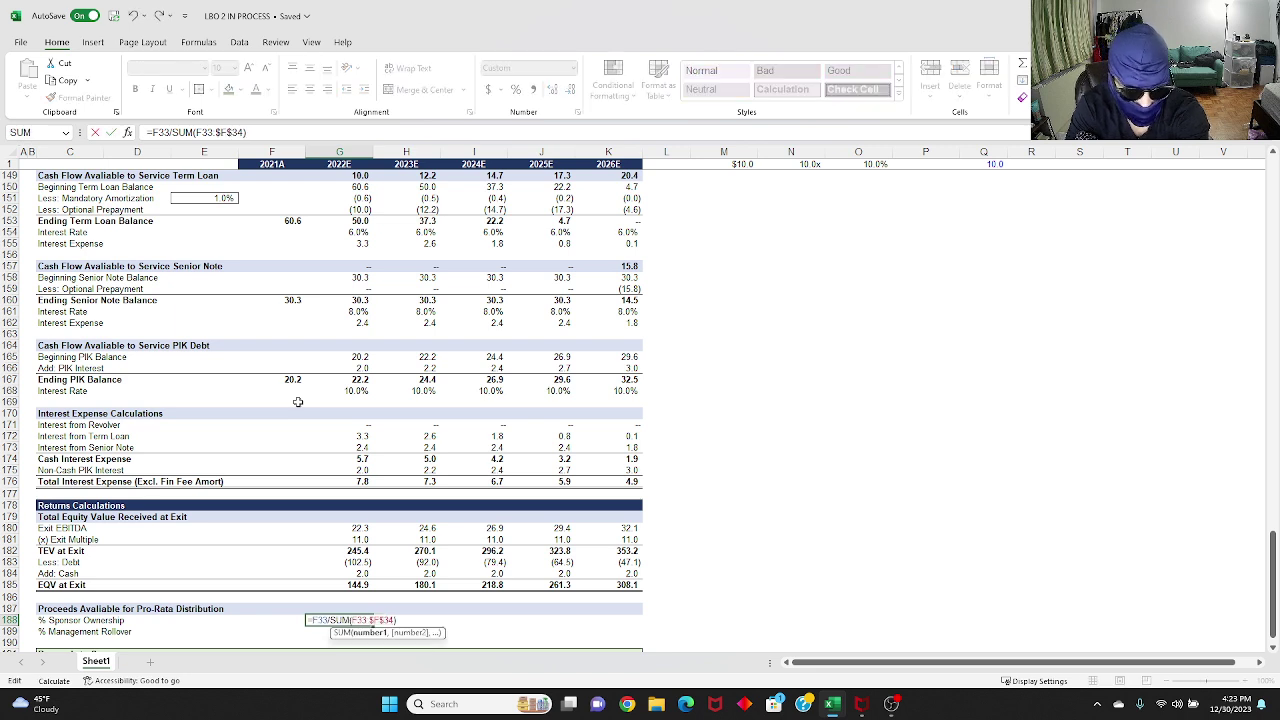
pyautogui.press('Left')
pyautogui.press('Left')
pyautogui.press('F4')
pyautogui.press('Return')
pyautogui.press('Home')
pyautogui.press('Right')
pyautogui.press('F4')
pyautogui.hotkey('ctrl', 'Return')
# Step: Copy G188 across the sponsor ownership and management rollover rows through 2026E, clearing the surplus cells beyond column K
pyautogui.hotkey('ctrl', 'c')
pyautogui.hotkey('shift', 'Right')
pyautogui.hotkey('shift', 'Right')
pyautogui.hotkey('shift', 'Right')
pyautogui.hotkey('shift', 'Right')
pyautogui.hotkey('shift', 'Right')
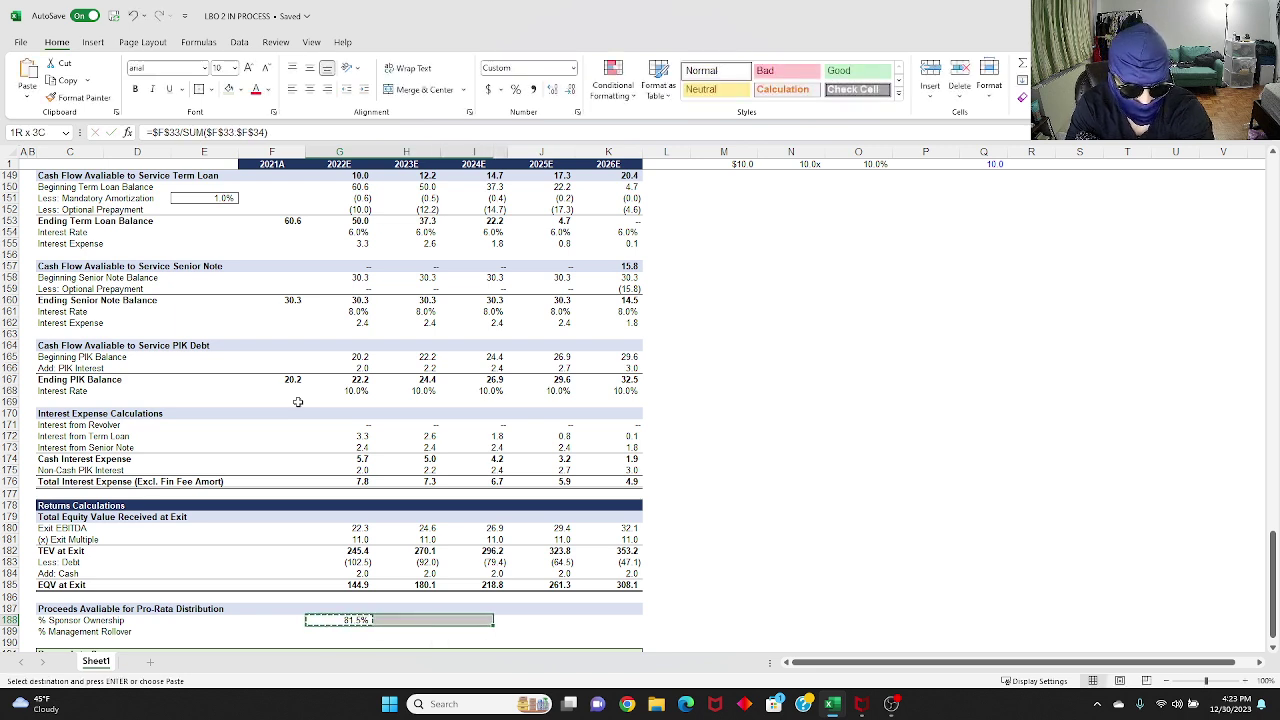
pyautogui.hotkey('shift', 'Down')
pyautogui.hotkey('ctrl', 'v')
pyautogui.press('ctrl')
pyautogui.press('Escape')
pyautogui.press('Down')
pyautogui.press('Right')
pyautogui.hotkey('ctrl', 'Right')
pyautogui.press('Up')
pyautogui.hotkey('shift', 'Down')
pyautogui.press('Delete')
# Step: Set % Management Rollover in G189 to =1-G188 and fill the formula across to K189
pyautogui.press('Left')
pyautogui.press('Down')
pyautogui.hotkey('ctrl', 'Left')
pyautogui.write('=1-')
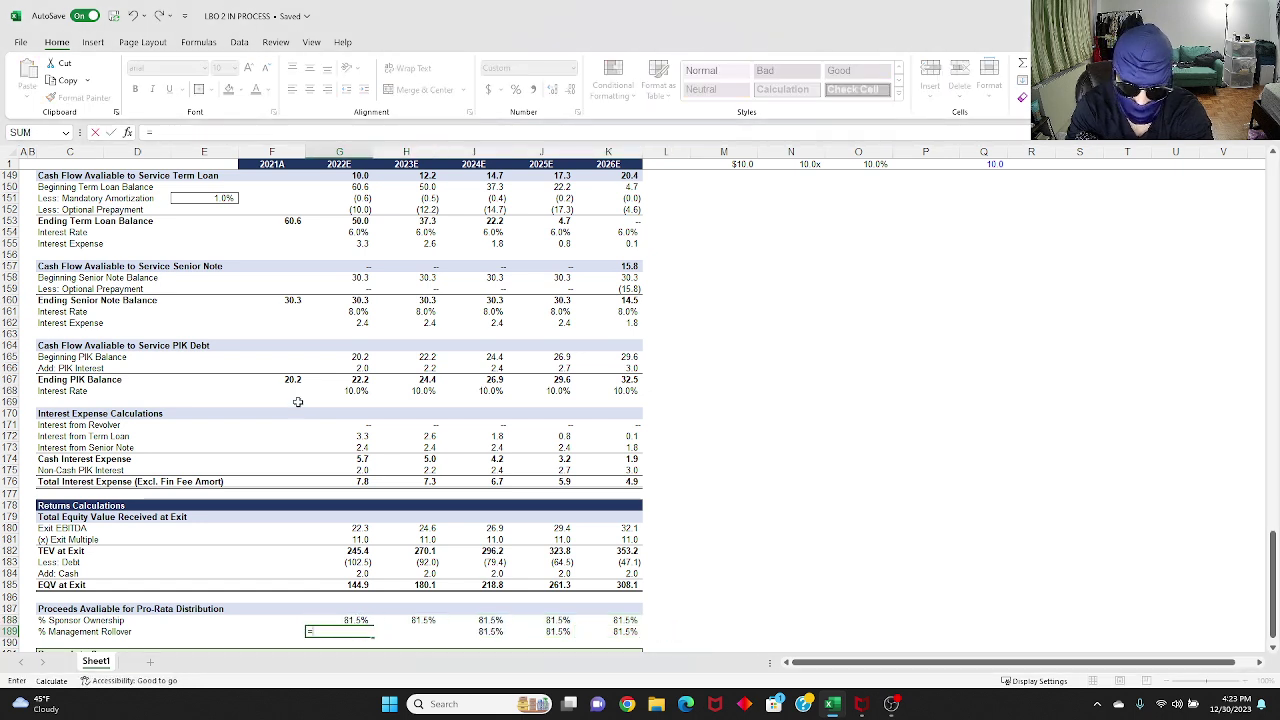
pyautogui.press('Up')
pyautogui.hotkey('ctrl', 'Return')
pyautogui.hotkey('ctrl', 'shift', 'Right')
pyautogui.hotkey('ctrl', 'r')
pyautogui.press('Down')
pyautogui.press('Up')
# Step: Calculate the 2022E Proceeds to Sponsor in G191 as ownership times EQV at Exit, using =G188*G$185
pyautogui.scroll(-6, 373, 479)
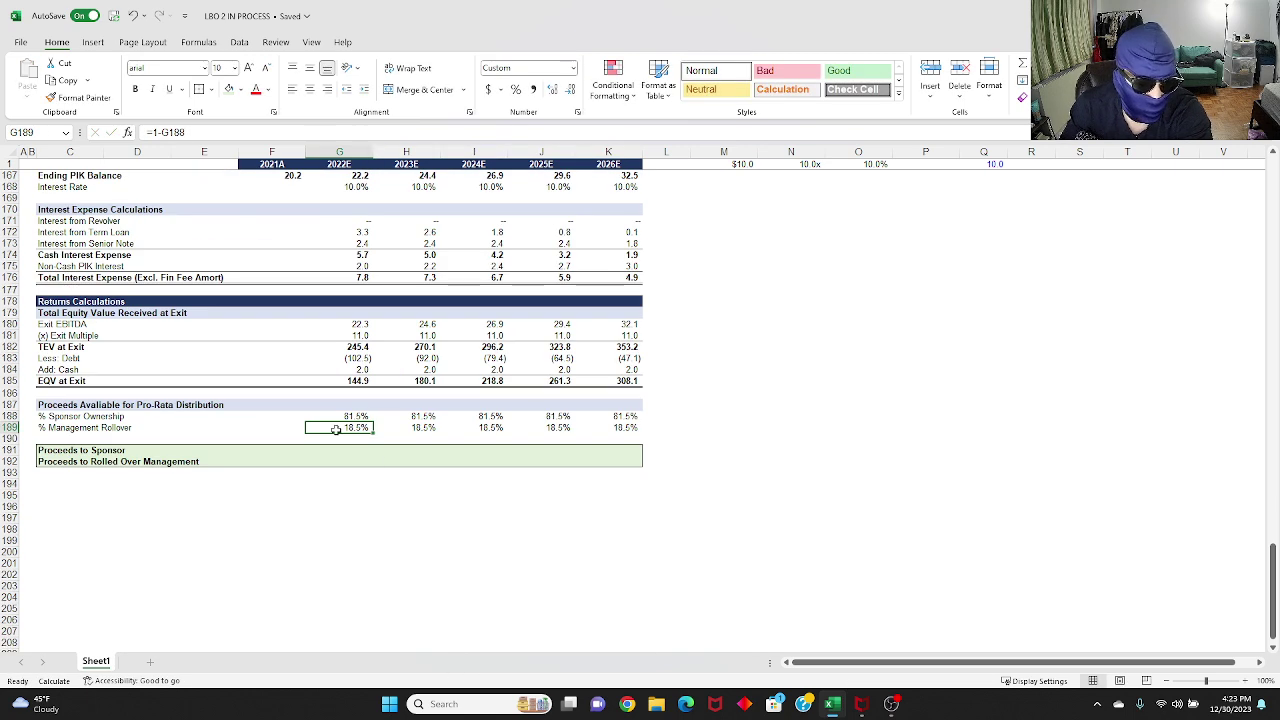
pyautogui.click(338, 439)
pyautogui.click(340, 449)
pyautogui.write('=')
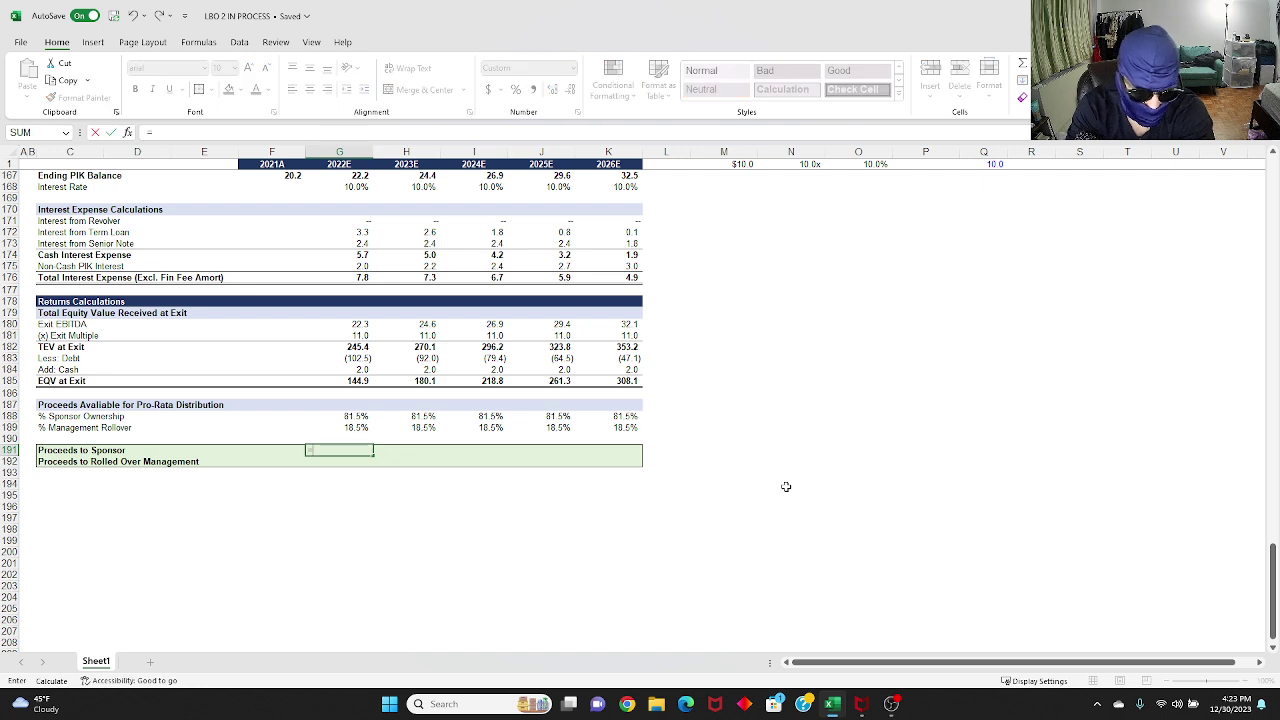
pyautogui.press('Up')
pyautogui.press('Up')
pyautogui.press('Up')
pyautogui.write('*')
pyautogui.press('Up')
pyautogui.press('Up')
pyautogui.press('Up')
pyautogui.press('Up')
pyautogui.press('Up')
pyautogui.press('Up')
pyautogui.press('F2')
pyautogui.hotkey('ctrl', 'Return')
# Step: Paste only the G191 formula across both proceeds rows, G191:K192, and check the copied formulas
pyautogui.hotkey('ctrl', 'c')
pyautogui.hotkey('shift', 'Right')
pyautogui.hotkey('shift', 'Right')
pyautogui.hotkey('shift', 'Right')
pyautogui.hotkey('shift', 'Right')
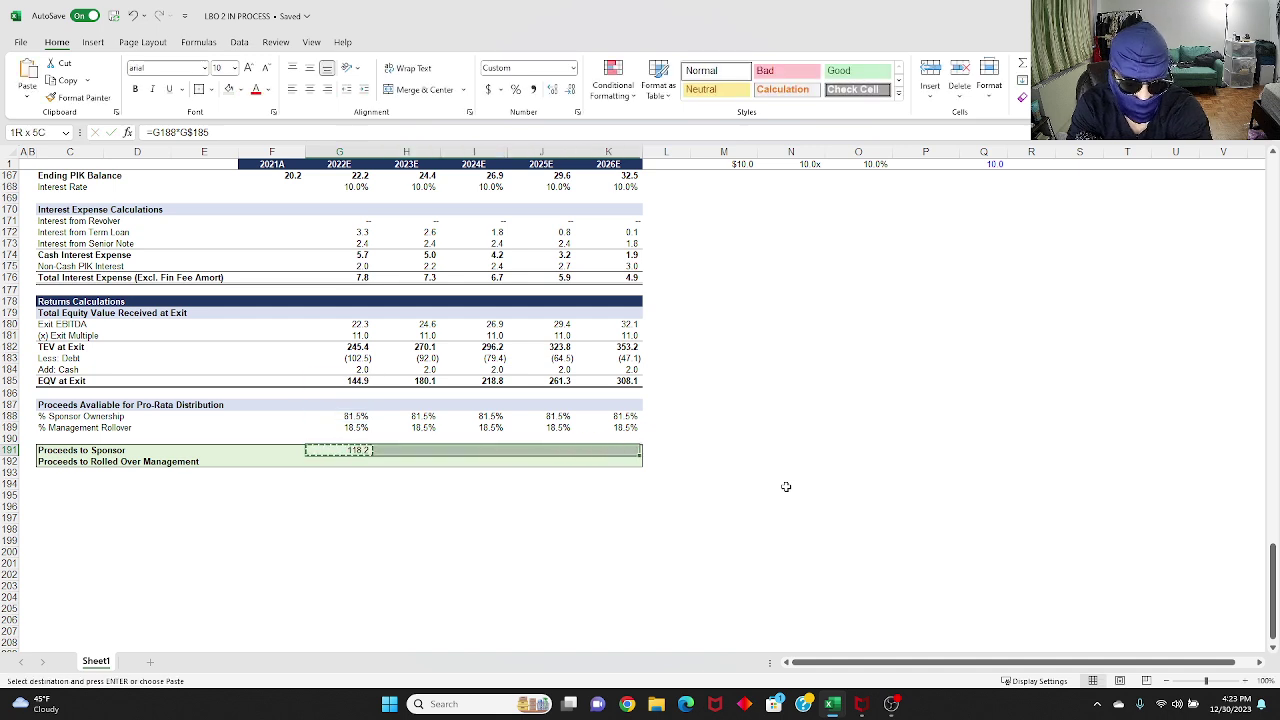
pyautogui.hotkey('shift', 'Down')
pyautogui.hotkey('alt', 'e')
pyautogui.press('s')
pyautogui.press('f')
pyautogui.press('Return')
pyautogui.press('Escape')
pyautogui.press('F2')
pyautogui.press('Return')
pyautogui.press('Right')
pyautogui.press('Right')
pyautogui.press('Right')
pyautogui.press('Right')
pyautogui.press('Up')
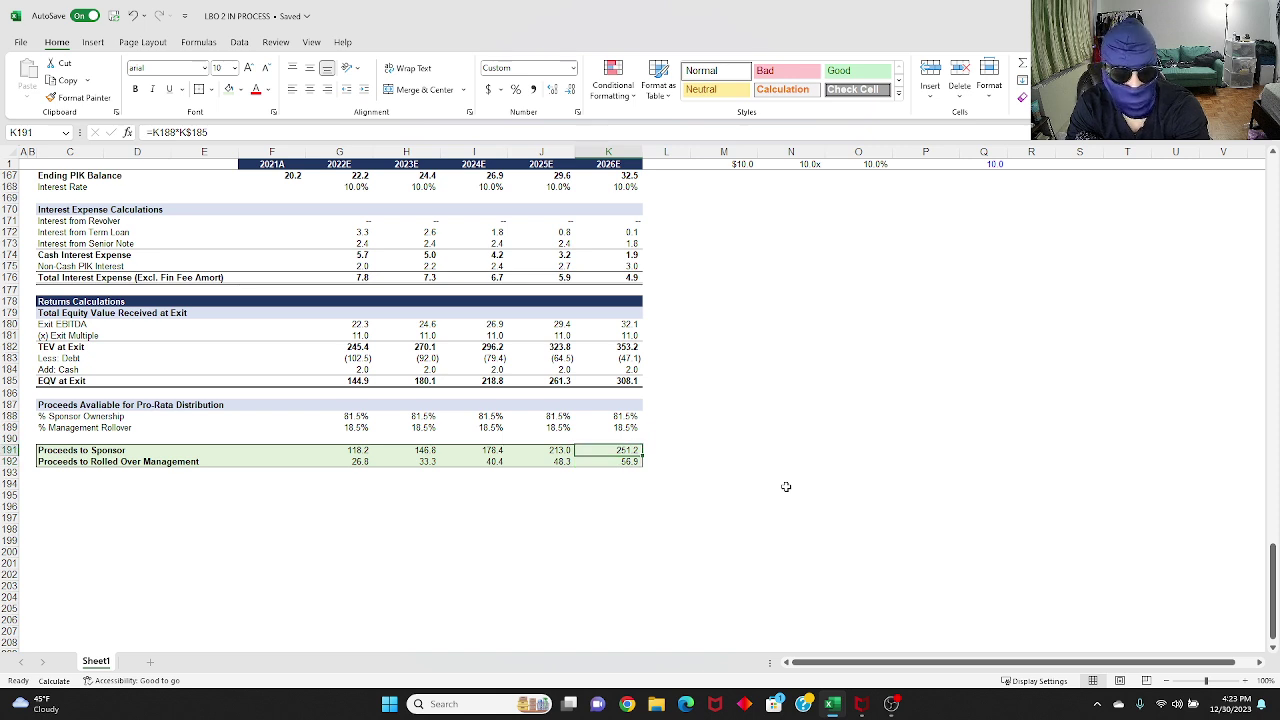
# Step: Enter the labels "MOIC" in C194 and "IRR" in C195 below the proceeds rows
pyautogui.hotkey('ctrl', 'Left')
pyautogui.hotkey('ctrl', 'Left')
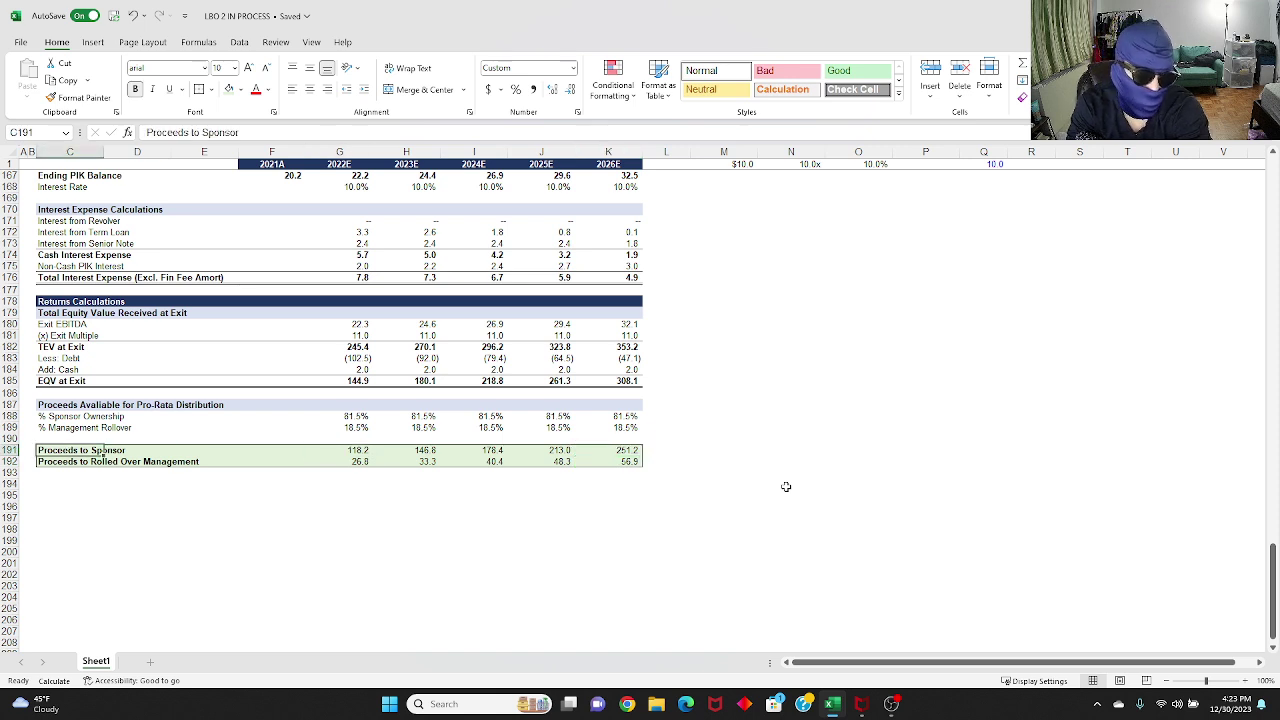
pyautogui.press('Down')
pyautogui.press('Down')
pyautogui.press('Down')
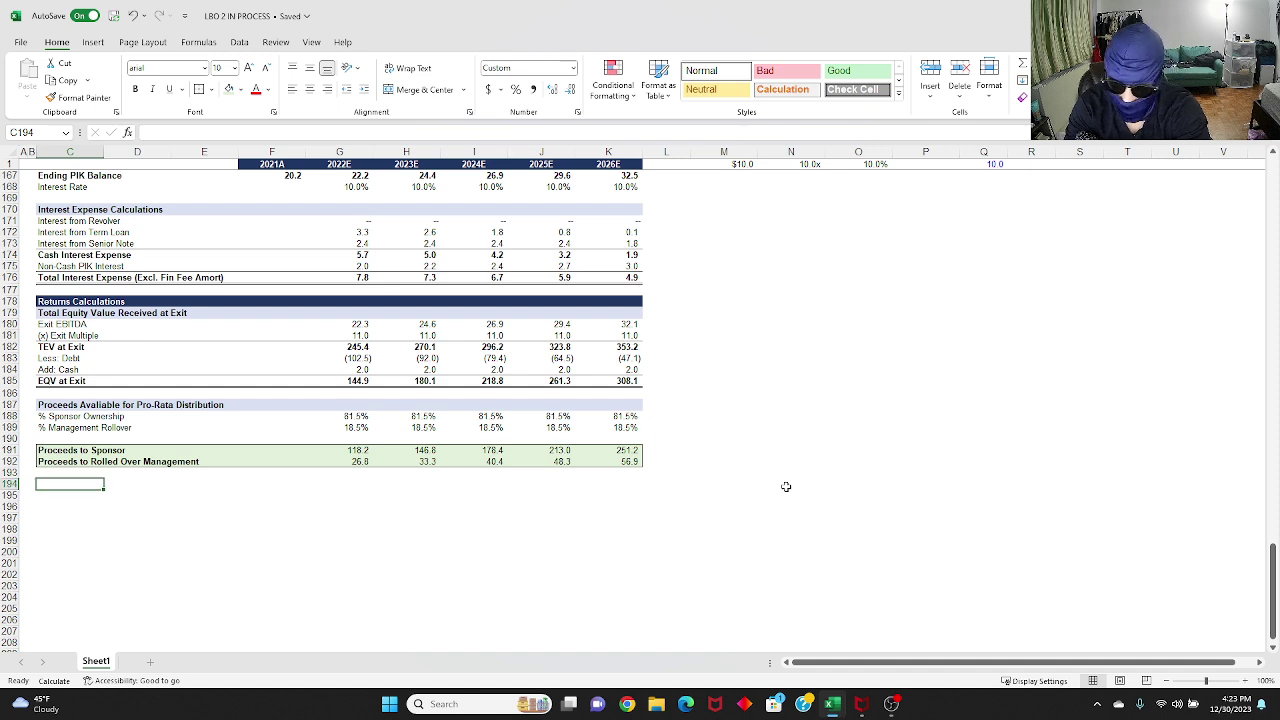
pyautogui.write('MOIC')
pyautogui.press('Return')
pyautogui.write('IRR')
# Step: Shade the MOIC and IRR rows, C194:G195, with the light green fill
pyautogui.hotkey('shift', 'Return')
pyautogui.hotkey('shift', 'Down')
pyautogui.hotkey('shift', 'Right')
pyautogui.hotkey('shift', 'Right')
pyautogui.hotkey('shift', 'Right')
pyautogui.hotkey('shift', 'Right')
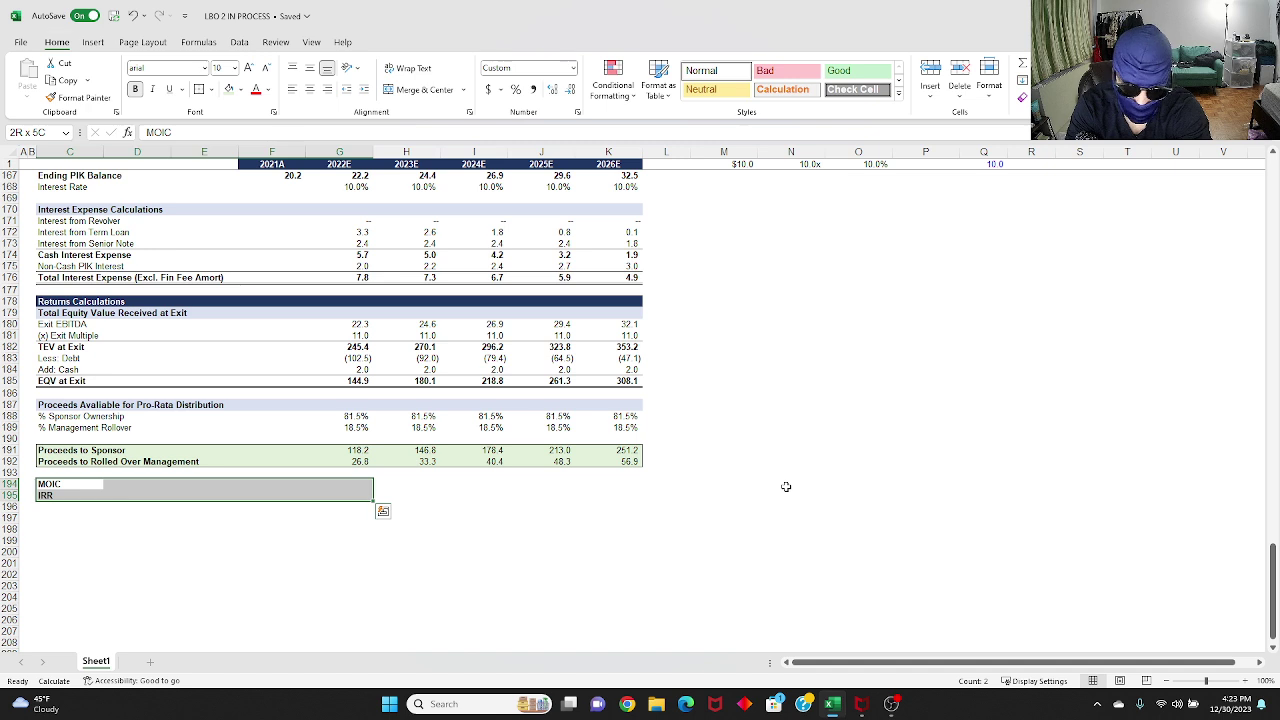
pyautogui.hotkey('alt', 'h')
pyautogui.press('h')
pyautogui.press('Return')
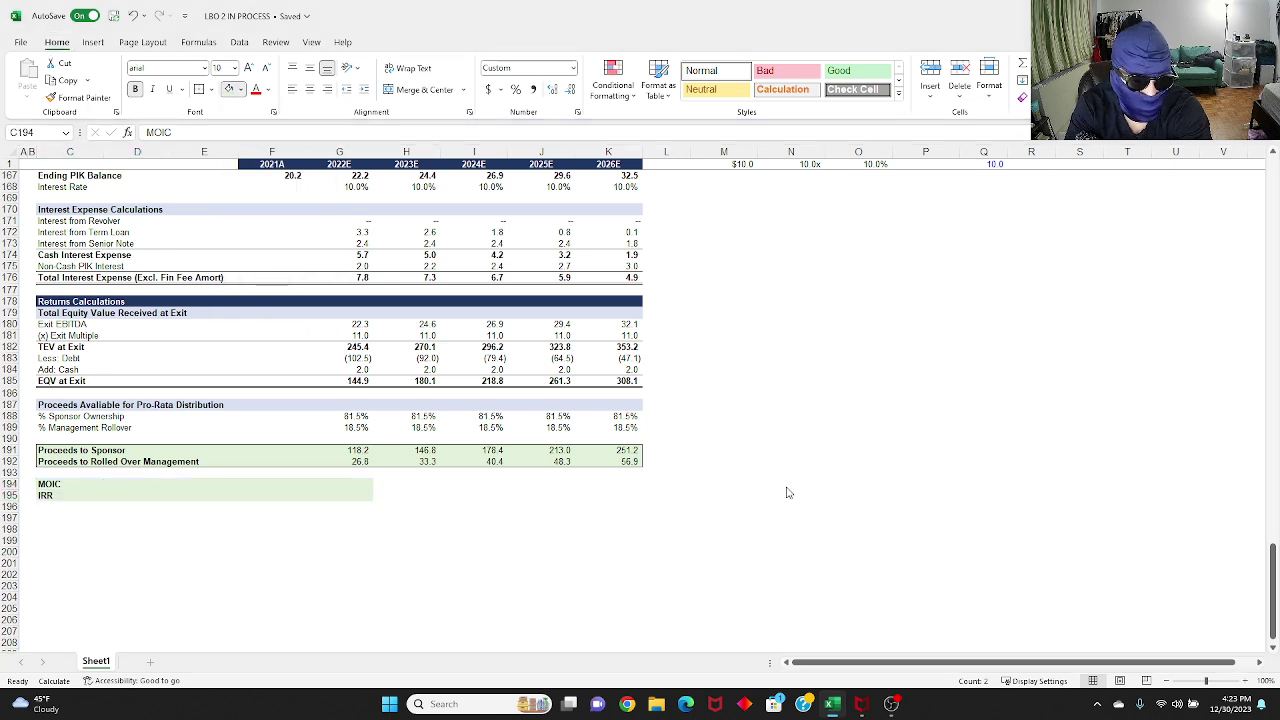
# Step: Fill both proceeds rows, C191:K192, with the light blue used for the section headings
pyautogui.press('Up')
pyautogui.press('Up')
pyautogui.press('Up')
pyautogui.hotkey('shift', 'Down')
pyautogui.hotkey('shift', 'Right')
pyautogui.hotkey('shift', 'Right')
pyautogui.hotkey('shift', 'Right')
pyautogui.hotkey('shift', 'Right')
pyautogui.hotkey('shift', 'Right')
pyautogui.hotkey('shift', 'Right')
pyautogui.hotkey('shift', 'Right')
pyautogui.hotkey('shift', 'Right')
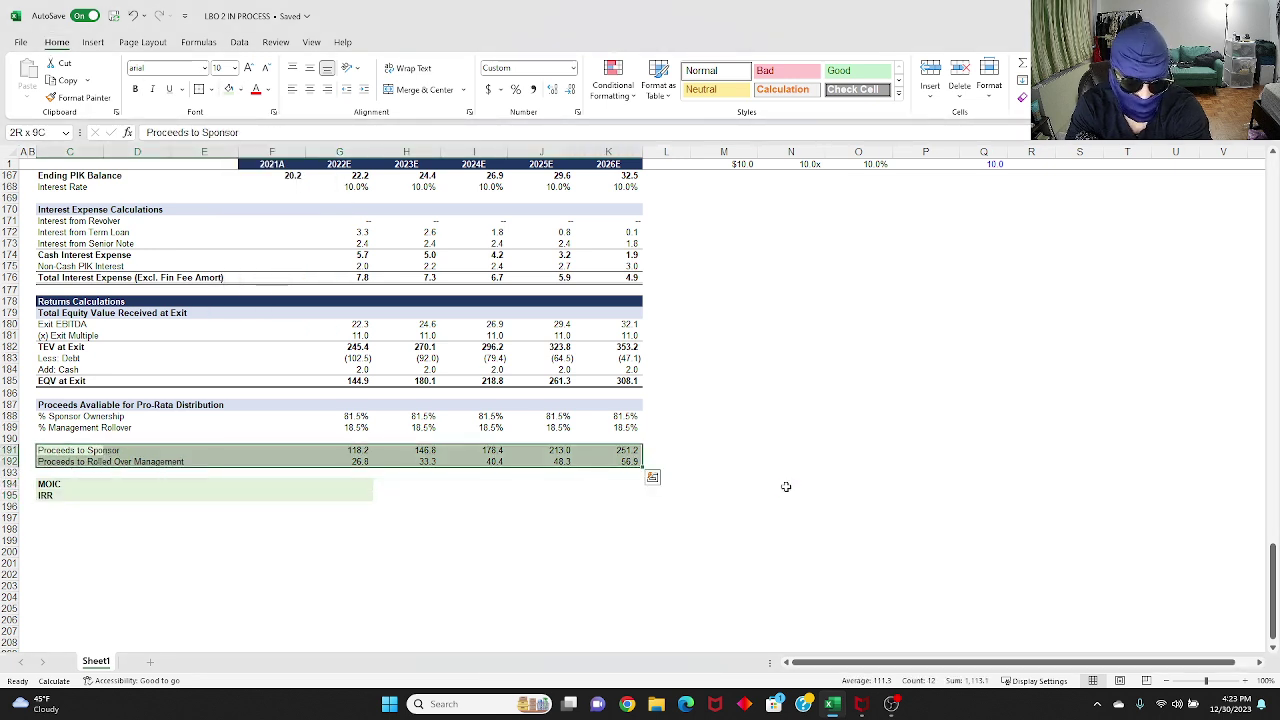
pyautogui.hotkey('alt', 'h')
pyautogui.press('h')
pyautogui.press('Left')
pyautogui.press('Left')
pyautogui.press('Left')
pyautogui.press('Left')
pyautogui.press('Left')
pyautogui.press('Return')
# Step: Put an outline border around the MOIC and IRR block, C194:G195
pyautogui.press('Down')
pyautogui.press('Down')
pyautogui.press('Down')
pyautogui.hotkey('shift', 'Down')
pyautogui.hotkey('shift', 'Right')
pyautogui.hotkey('shift', 'Right')
pyautogui.hotkey('shift', 'Right')
pyautogui.hotkey('shift', 'Right')
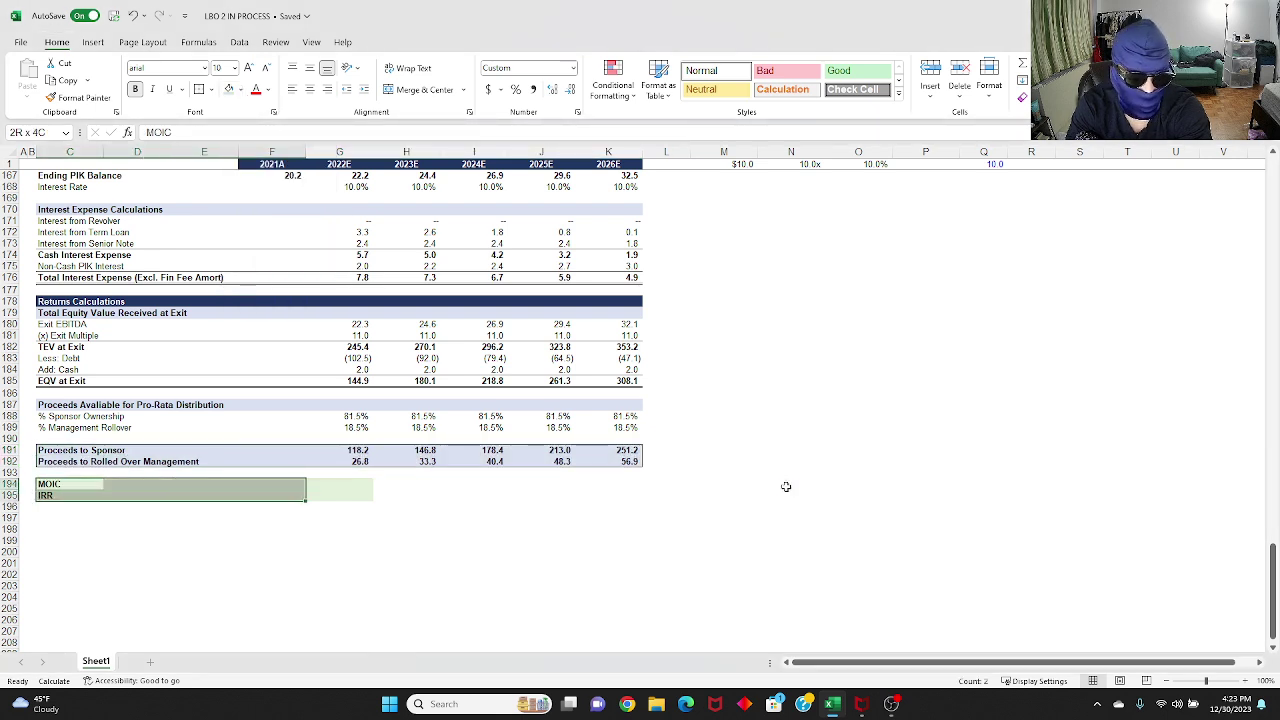
pyautogui.press('Right')
pyautogui.press('Right')
pyautogui.press('Right')
pyautogui.press('Right')
# Step: Insert five blank rows above the MOIC row
pyautogui.press('Down')
pyautogui.press('Up')
pyautogui.hotkey('shift', 'space')
pyautogui.hotkey('ctrl', 'shift', '+')
pyautogui.hotkey('ctrl', 'shift', '+')
pyautogui.hotkey('ctrl', 'shift', '+')
pyautogui.hotkey('ctrl', 'shift', '+')
pyautogui.hotkey('ctrl', 'shift', '+')
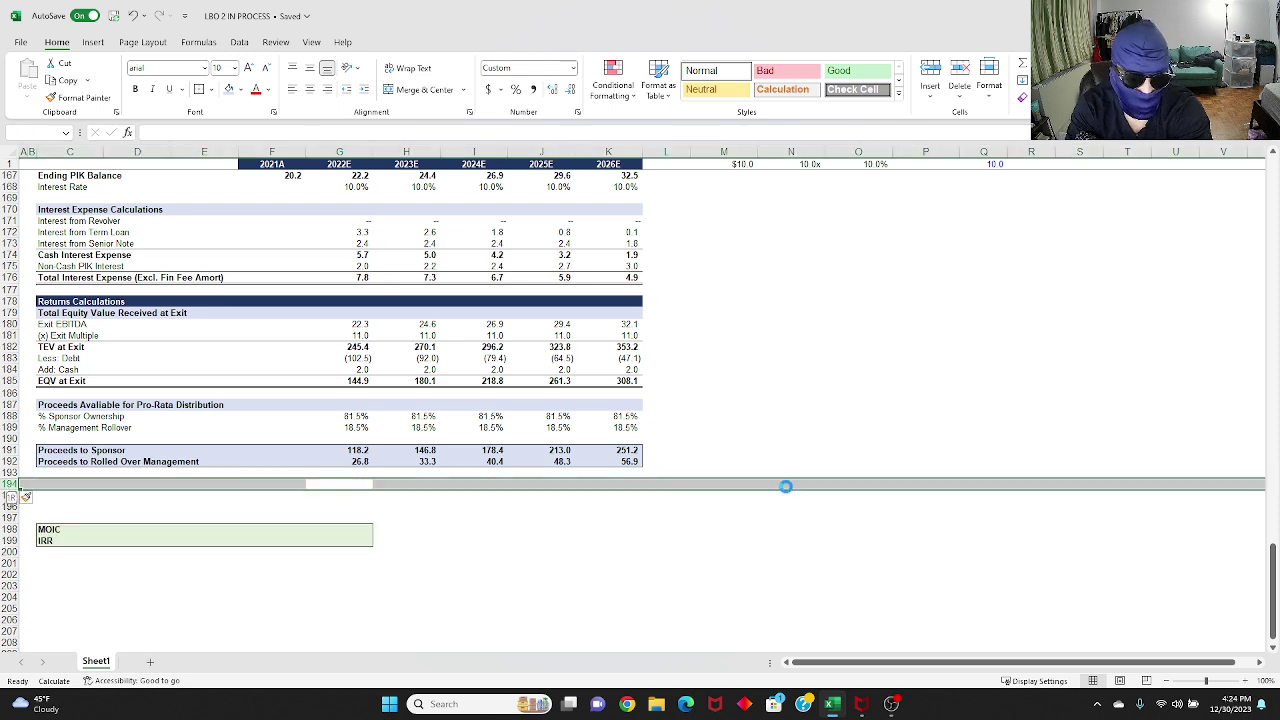
# Step: Insert a copy of the "Proceeds Avaliable for Pro-Rata Distribution" heading row at row 194
pyautogui.press('Down')
pyautogui.press('Left')
pyautogui.press('Left')
pyautogui.press('Left')
pyautogui.press('Left')
pyautogui.press('Up')
pyautogui.press('Up')
pyautogui.press('Up')
pyautogui.press('Up')
pyautogui.press('Up')
pyautogui.press('Up')
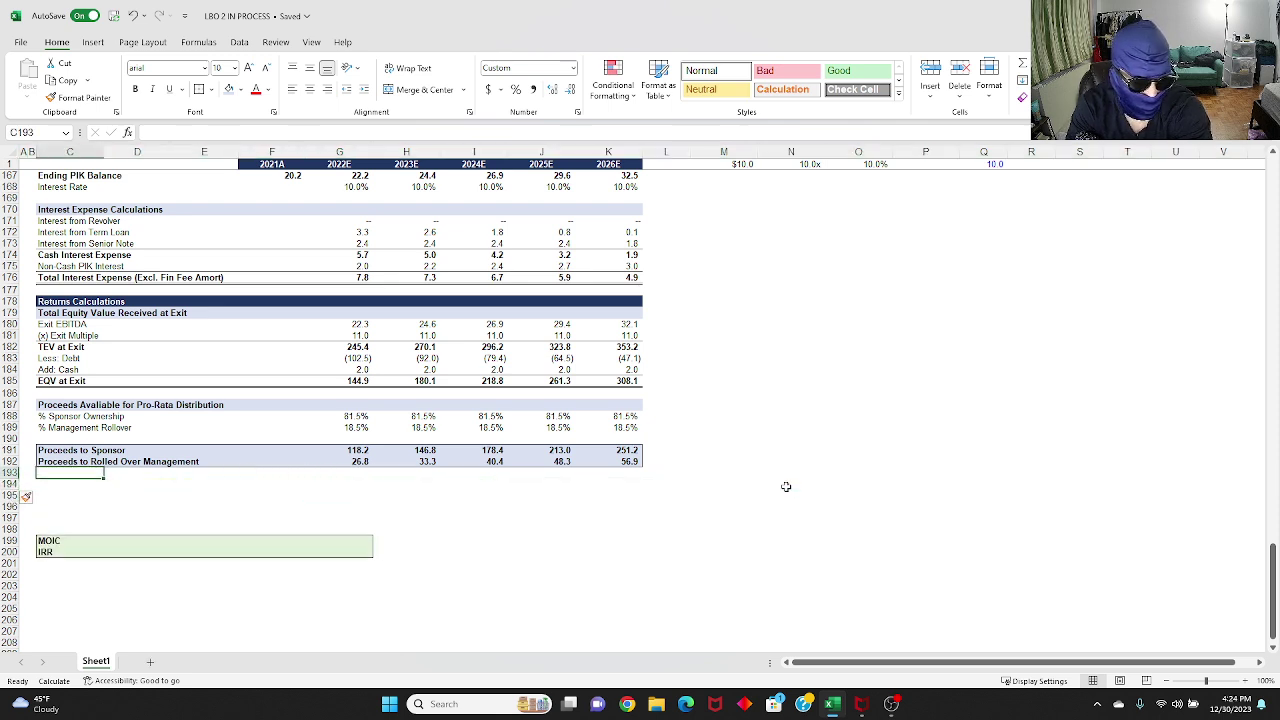
pyautogui.press('Up')
pyautogui.press('Up')
pyautogui.hotkey('shift', 'space')
pyautogui.hotkey('ctrl', 'c')
pyautogui.press('Down')
pyautogui.press('Down')
pyautogui.press('Down')
pyautogui.press('Down')
pyautogui.press('Down')
pyautogui.press('Down')
pyautogui.press('Down')
pyautogui.hotkey('shift', 'space')
pyautogui.press('Return')
# Step: Retitle the copied heading in C194 "MOIC & IRR" and enter the label "2026 Returns Calculations" in C196
pyautogui.press('Up')
pyautogui.write('M')
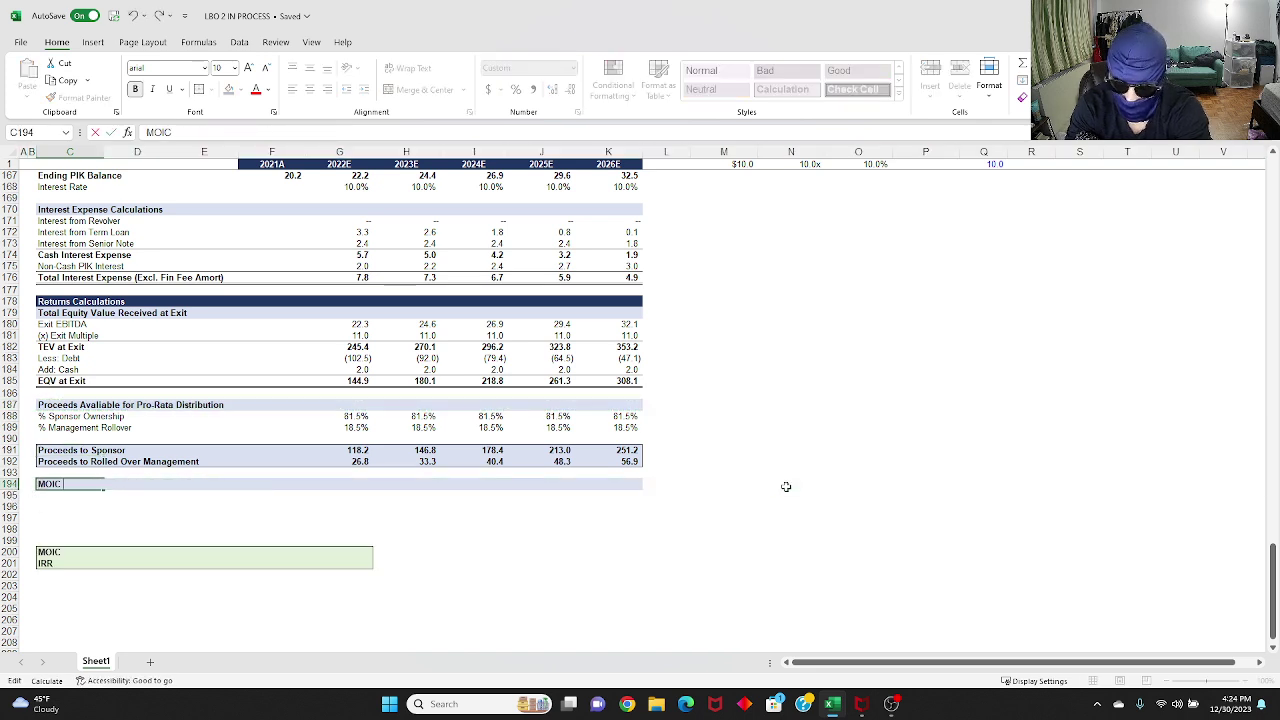
pyautogui.press('Return')
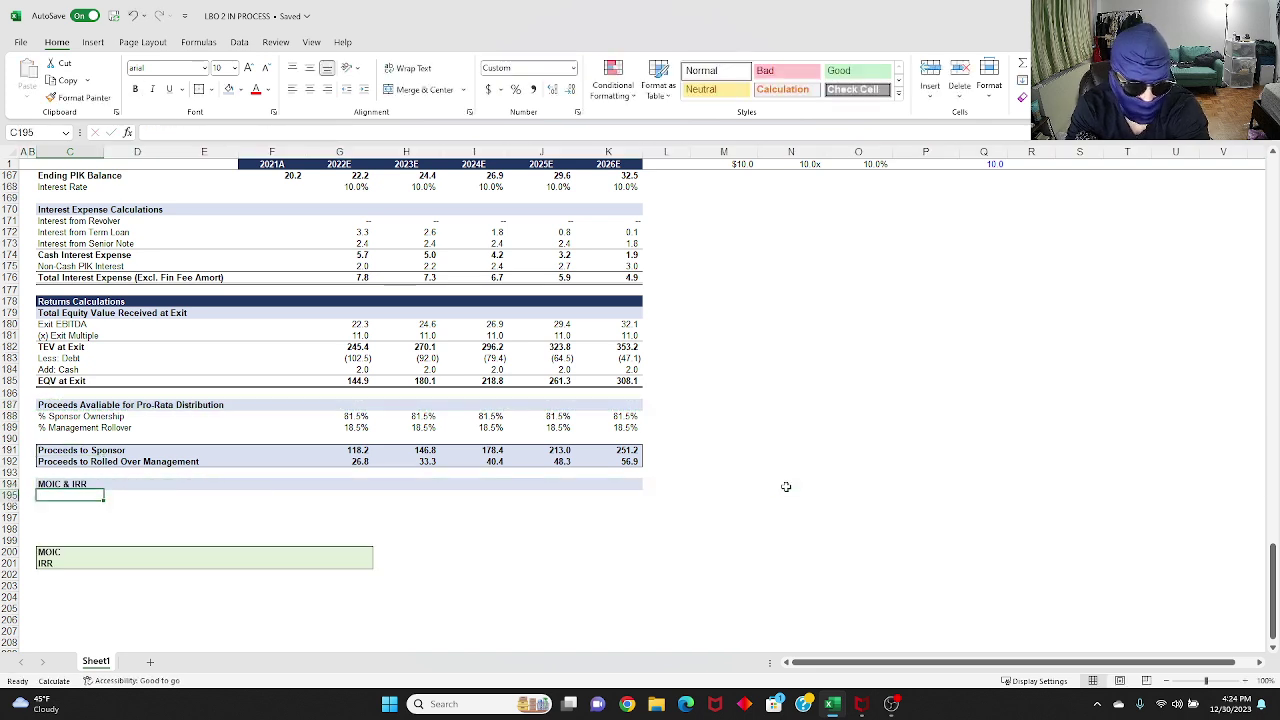
pyautogui.press('Down')
pyautogui.write('2026')
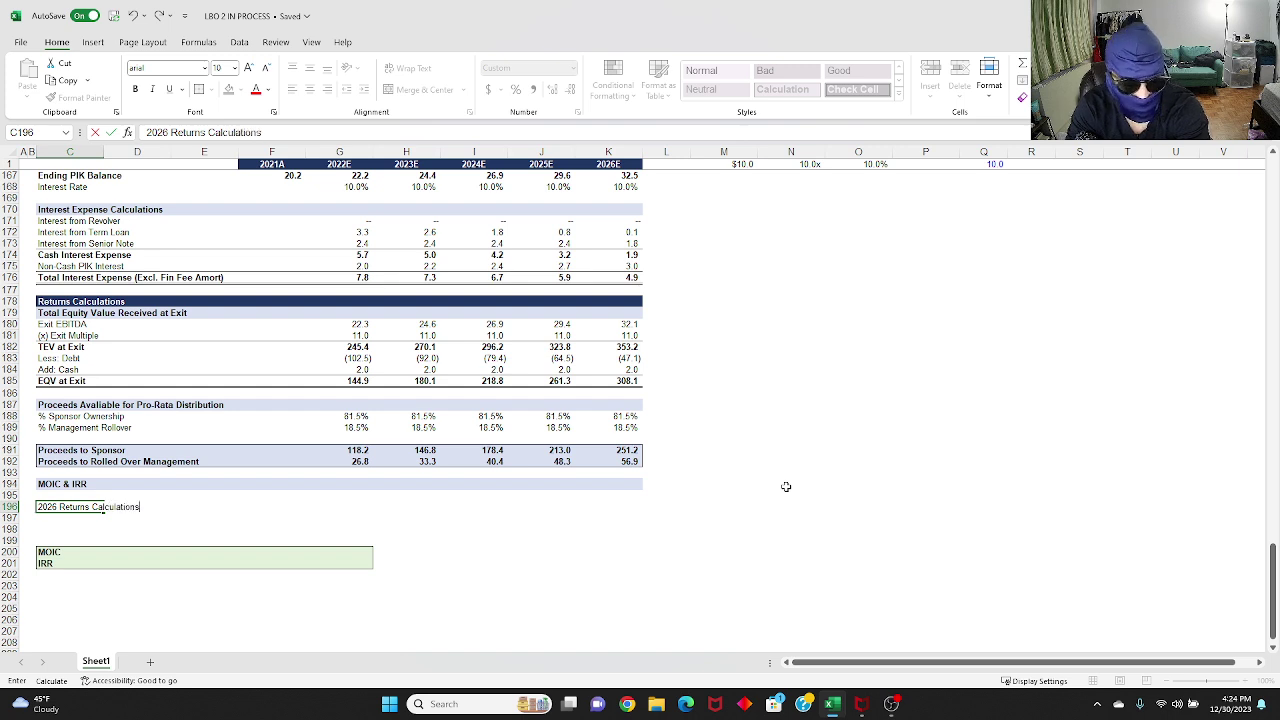
# Step: Enter the investment date 12/31/2021 in F195, below the MOIC & IRR heading
pyautogui.press('Up')
pyautogui.press('Right')
pyautogui.press('Right')
pyautogui.press('Right')
pyautogui.press('Right')
pyautogui.press('Left')
pyautogui.write('12/31/2021')
pyautogui.hotkey('ctrl', 'Return')
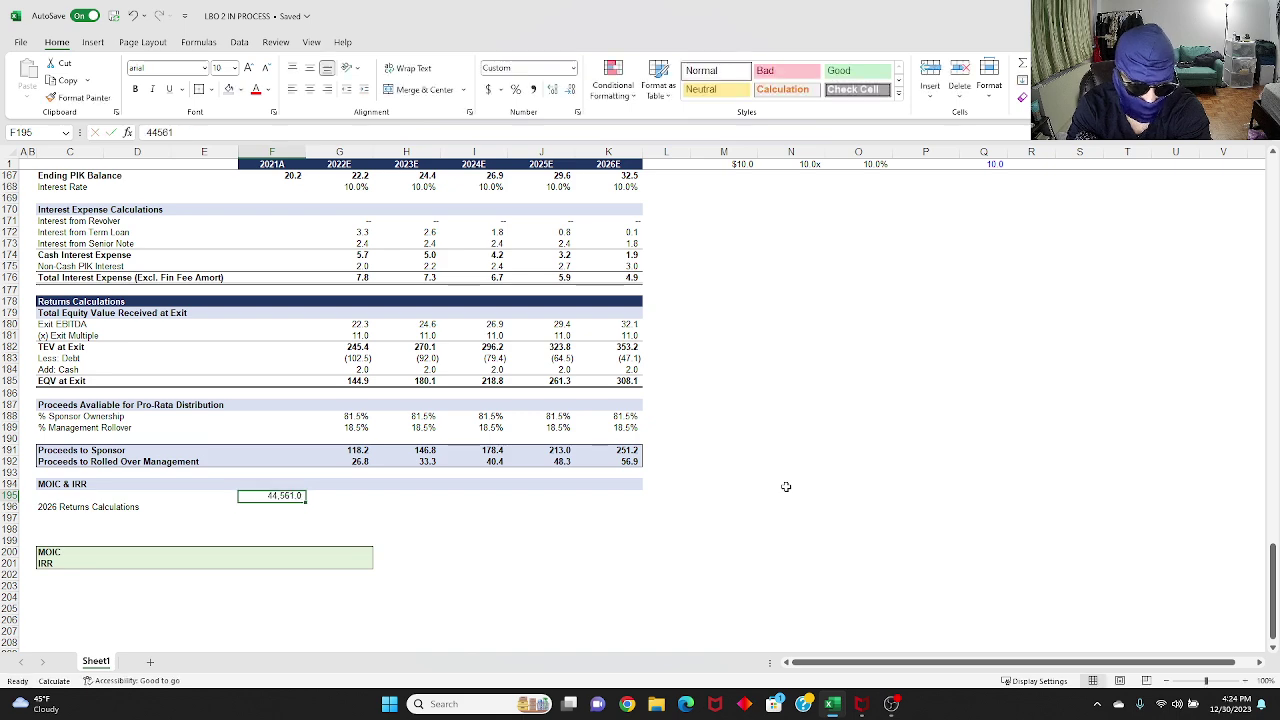
# Step: Give F195 the custom date format mm/dd/yyy
pyautogui.press('Right')
pyautogui.press('Left')
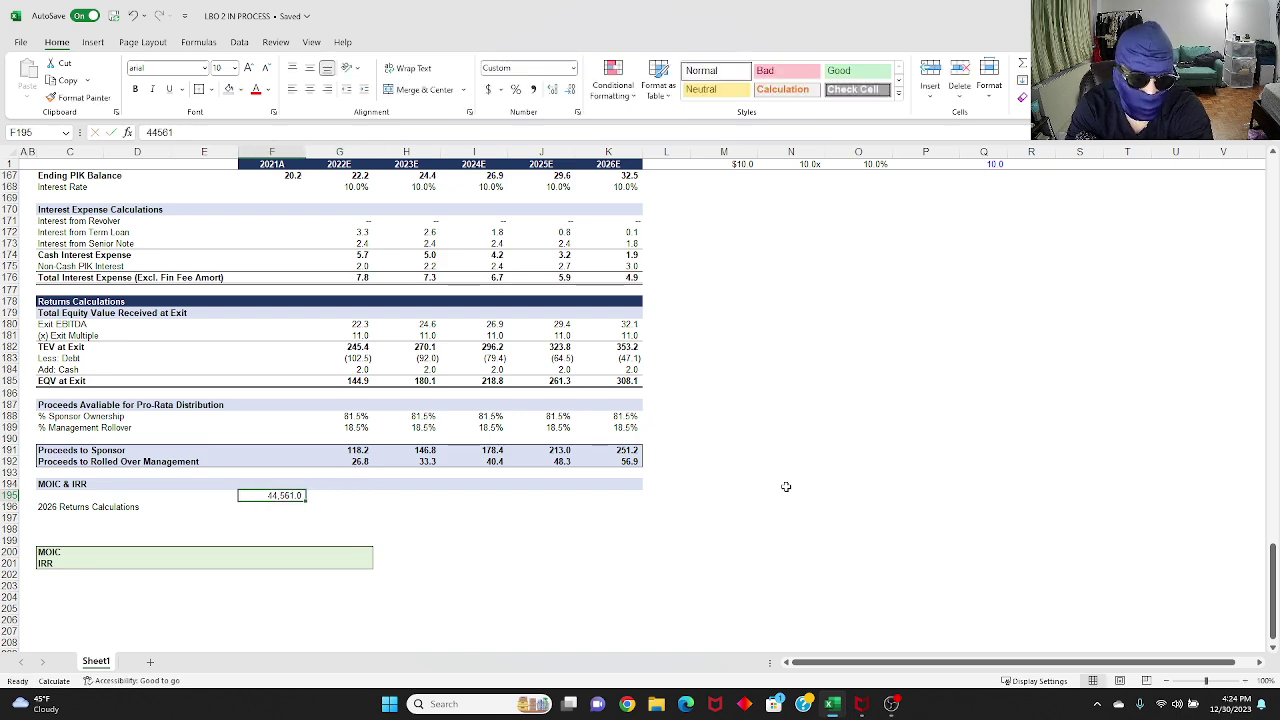
pyautogui.hotkey('ctrl', '1')
pyautogui.press('Tab')
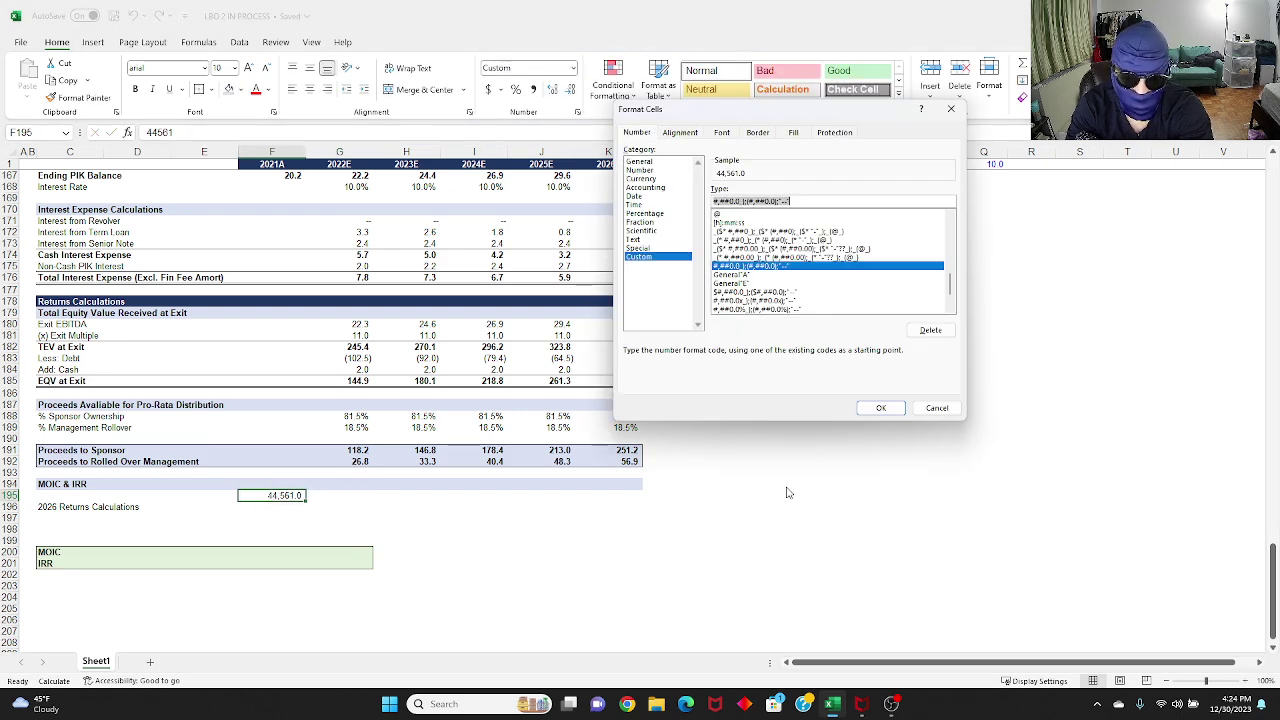
pyautogui.write('mm/dd/yyy')
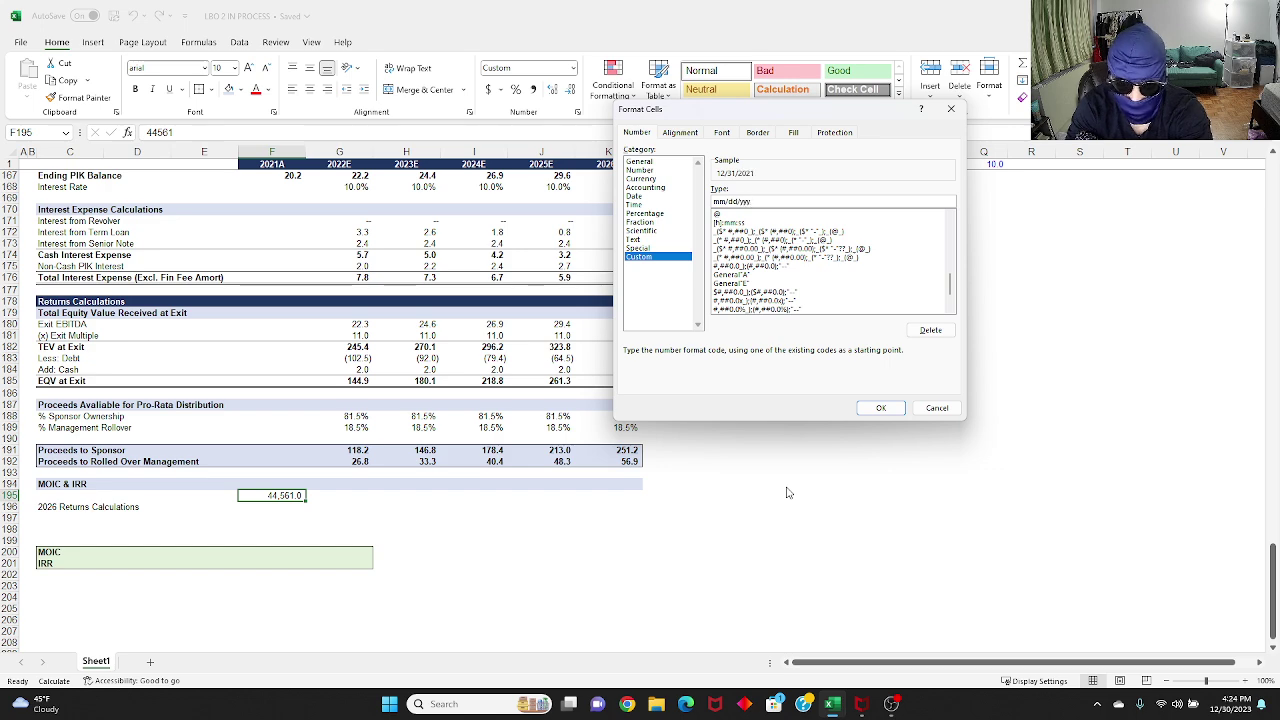
pyautogui.press('Return')
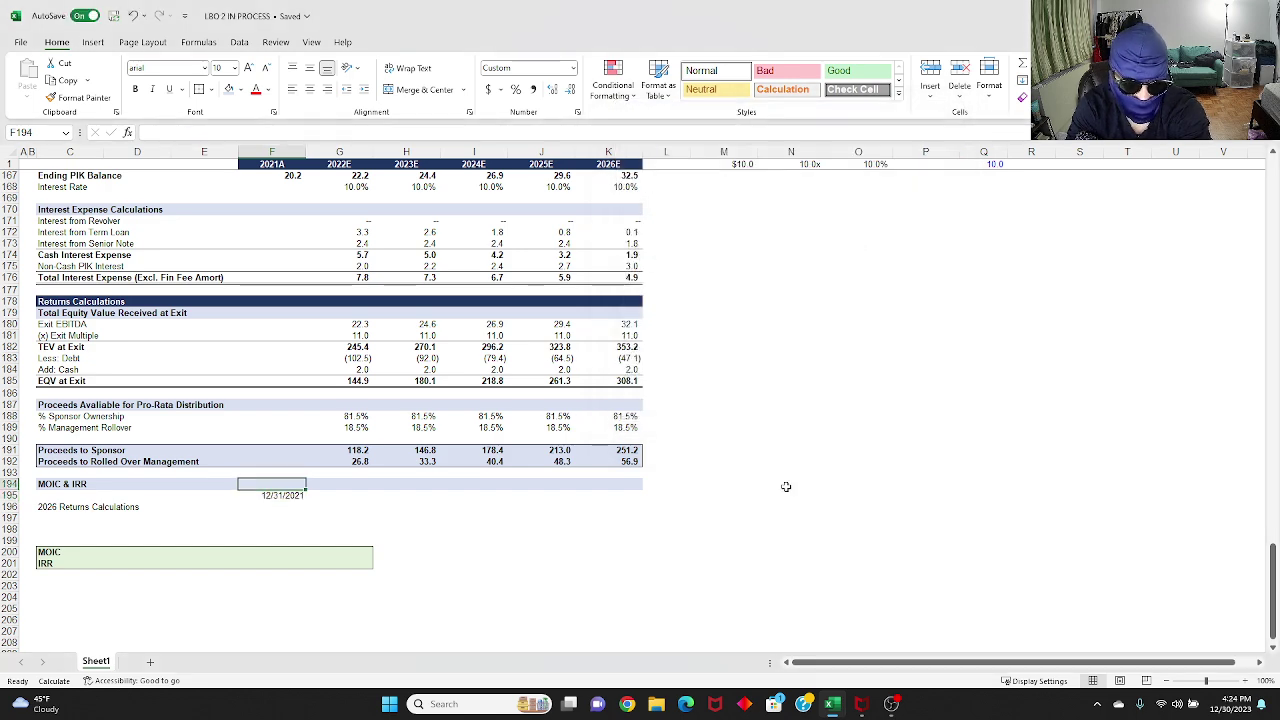
pyautogui.hotkey('ctrl', '1')
pyautogui.press('Return')
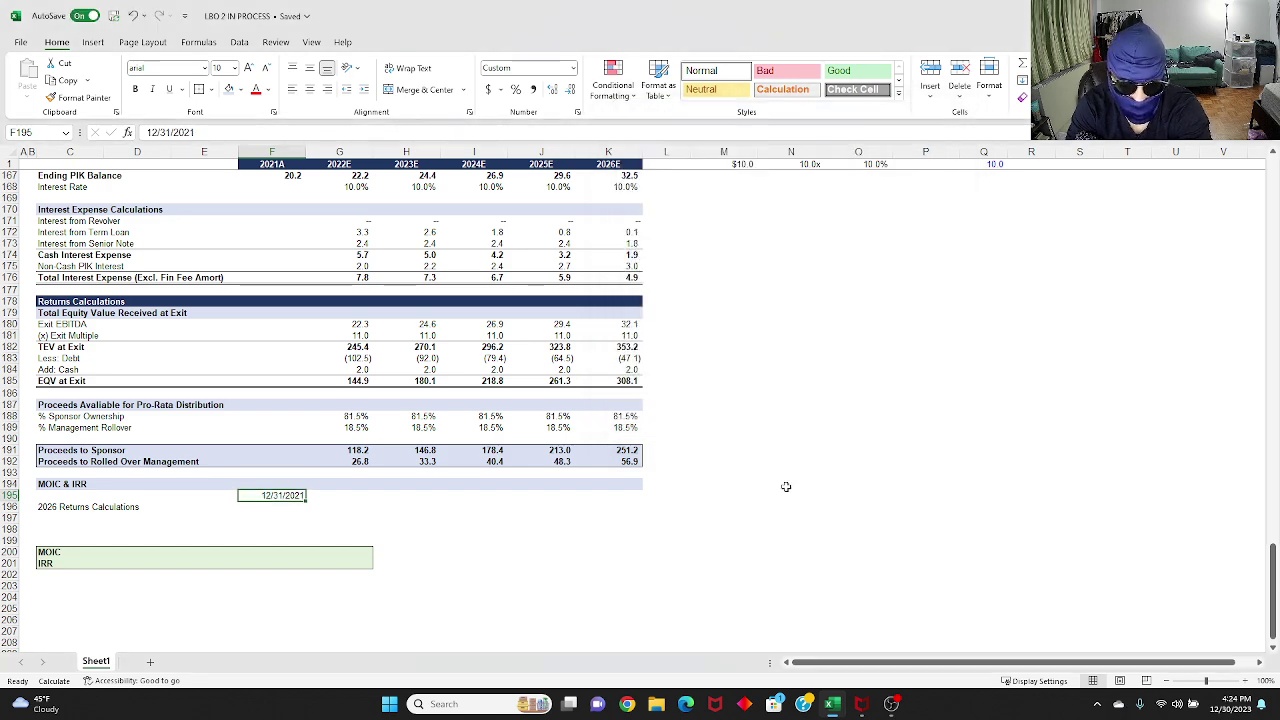
# Step: Enter =EOMONTH(F195,12) in G195 and copy it across through K195
pyautogui.press('Right')
pyautogui.write('=eom')
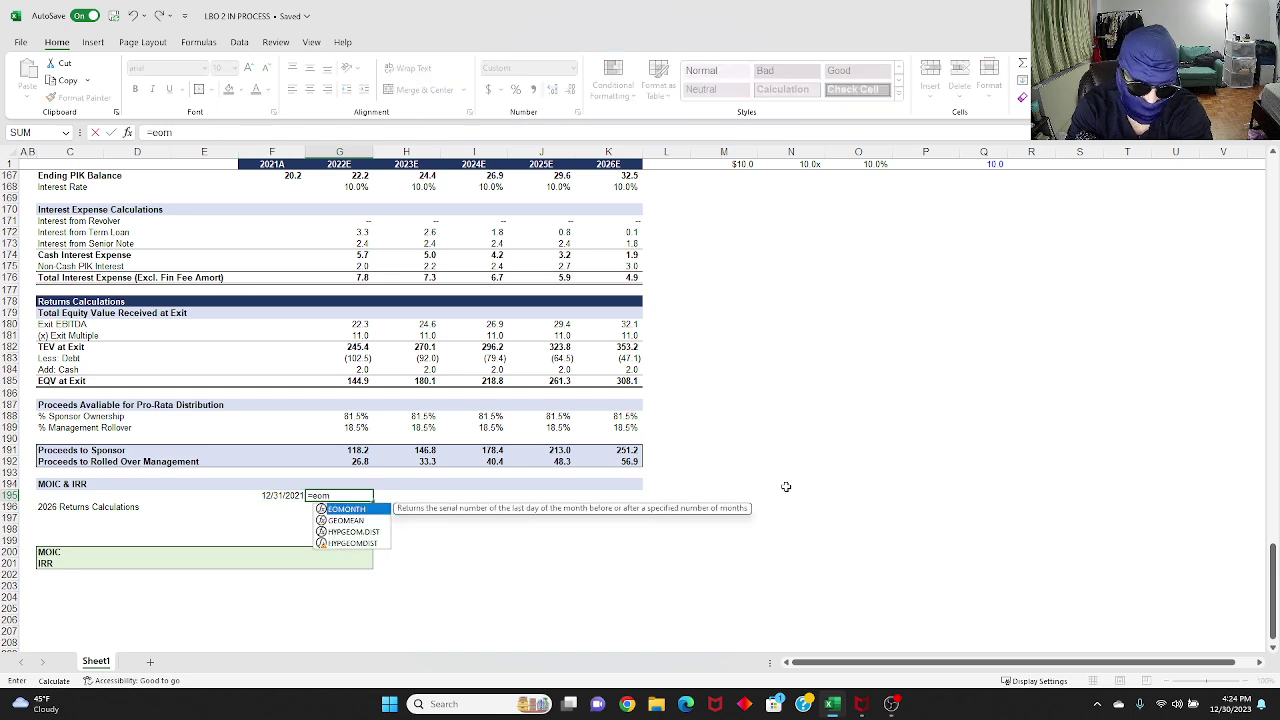
pyautogui.write('onth(')
pyautogui.press('Left')
pyautogui.write(',12)')
pyautogui.hotkey('ctrl', 'Return')
pyautogui.hotkey('ctrl', 'c')
pyautogui.hotkey('shift', 'Right')
pyautogui.hotkey('shift', 'Right')
pyautogui.hotkey('shift', 'Right')
pyautogui.hotkey('shift', 'Right')
pyautogui.press('Return')
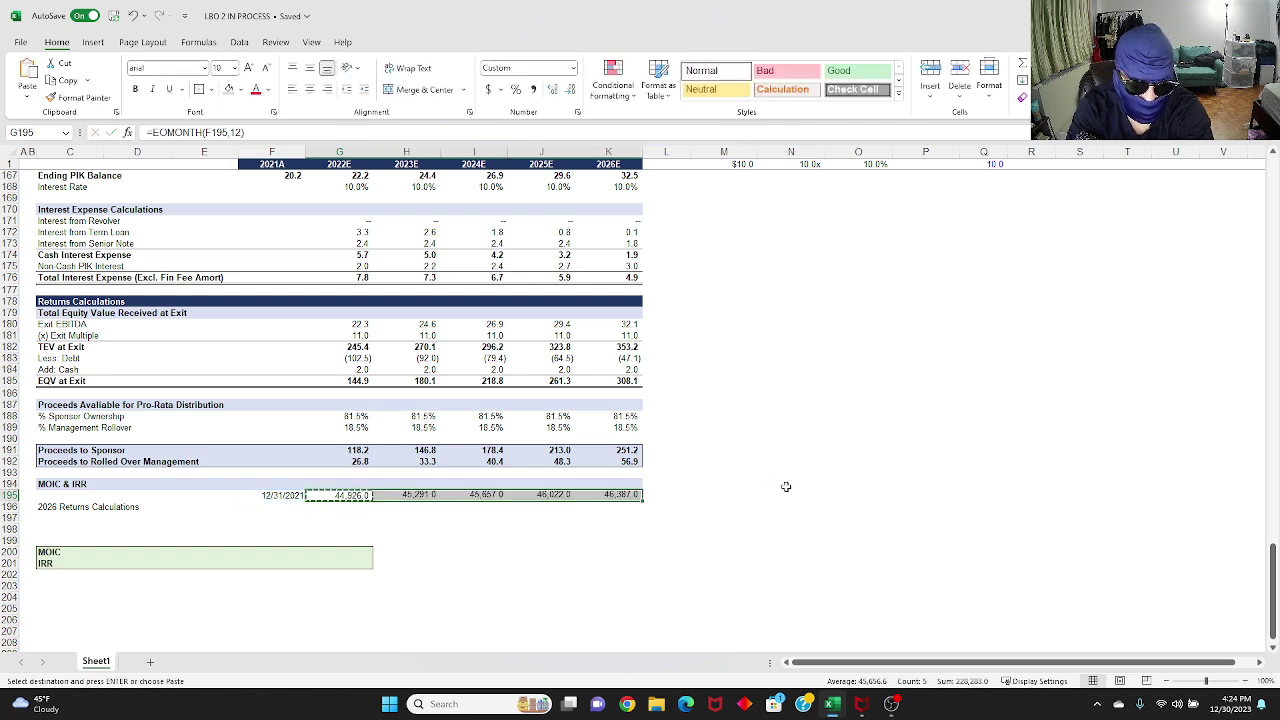
# Step: Paste only F195's date format onto G195:K195 and check the formula in the last date cell
pyautogui.press('Left')
pyautogui.hotkey('ctrl', 'c')
pyautogui.hotkey('ctrl', 'shift', 'Right')
pyautogui.hotkey('ctrl', 'alt', 'v')
pyautogui.press('t')
pyautogui.press('Return')
pyautogui.press('Escape')
pyautogui.press('Down')
pyautogui.press('Up')
pyautogui.press('Right')
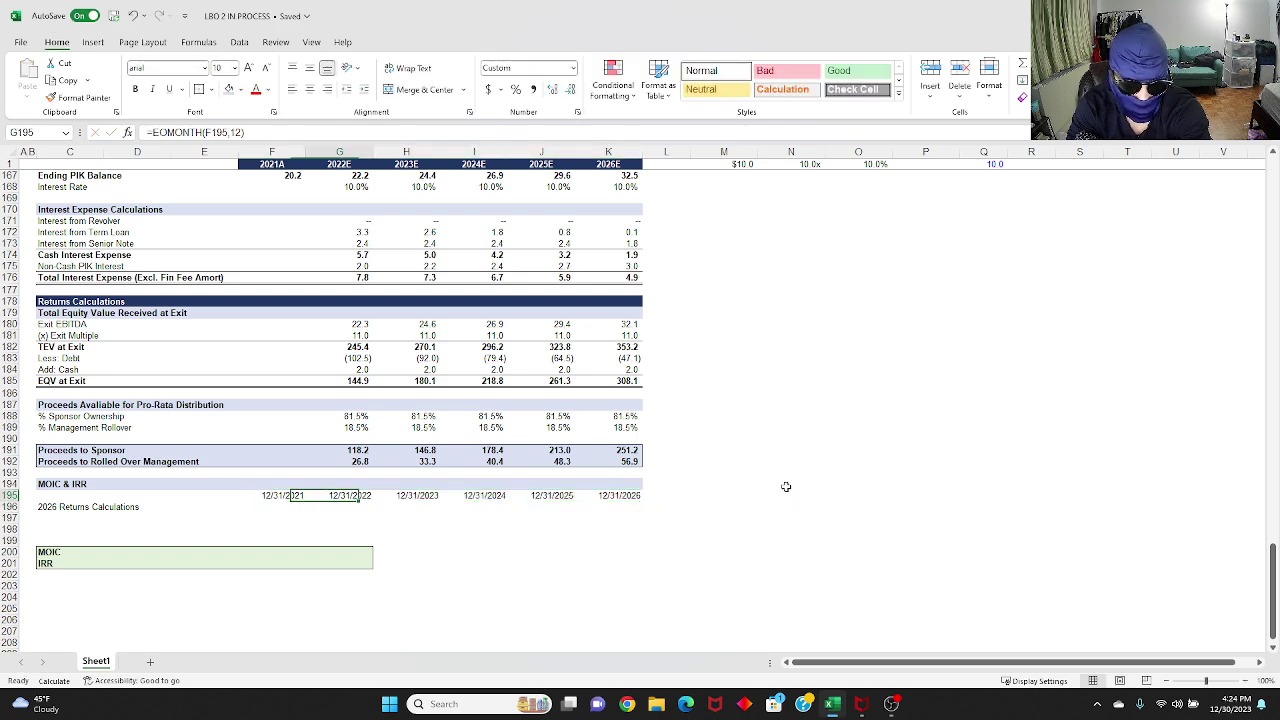
pyautogui.hotkey('ctrl', 'Right')
pyautogui.press('F2')
pyautogui.press('Escape')
# Step: Enter the sponsor equity injection as a negative cash flow in F196, using =-F33
pyautogui.press('Left')
pyautogui.hotkey('ctrl', 'Left')
pyautogui.press('Down')
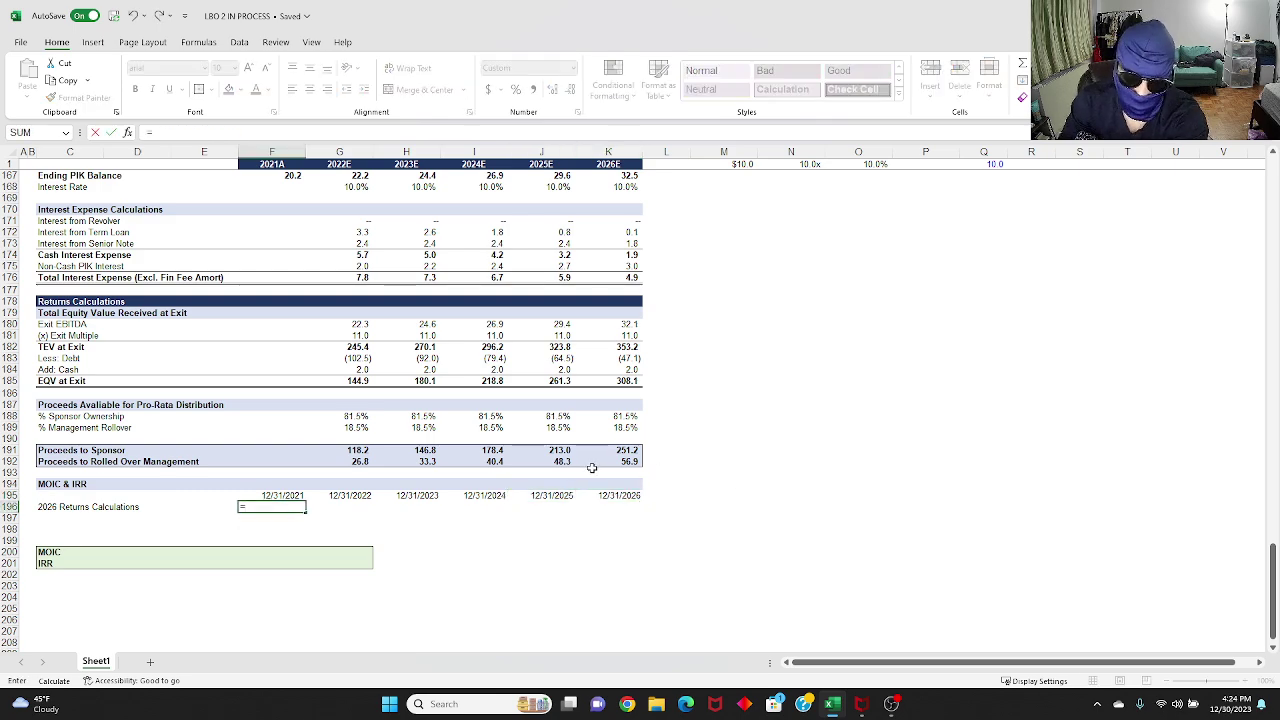
pyautogui.scroll(20, 427, 484)
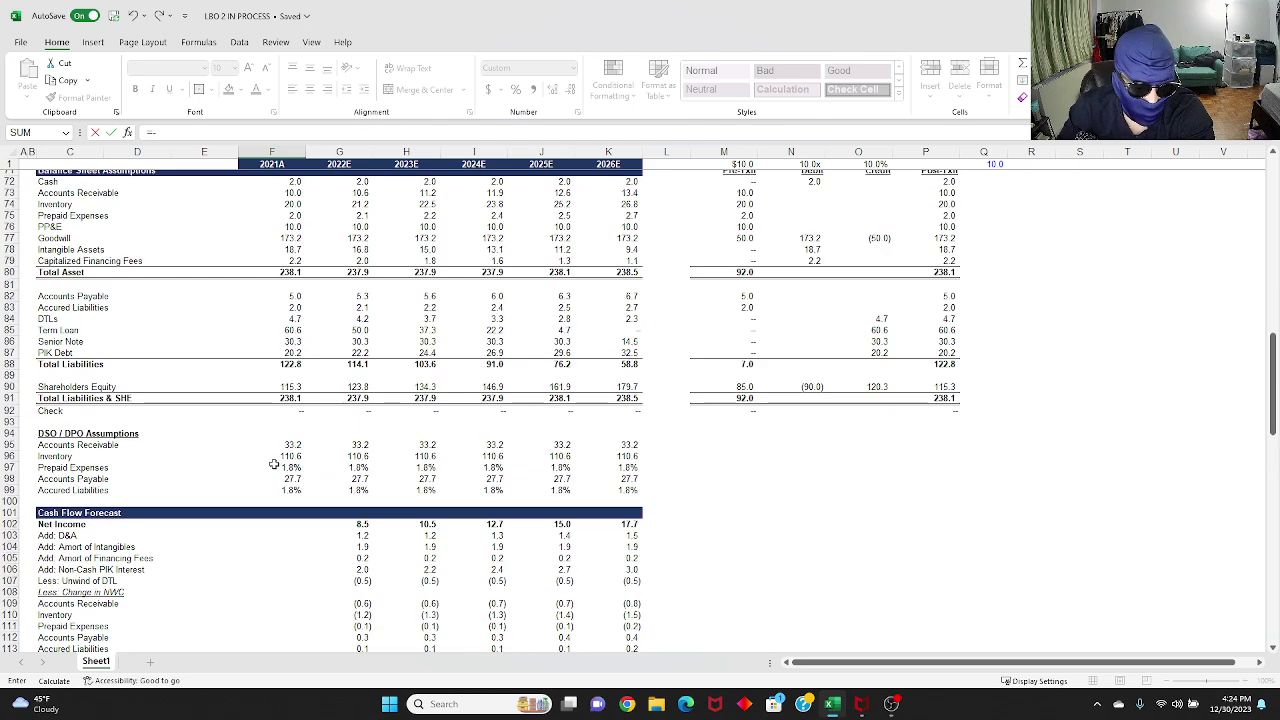
pyautogui.scroll(12, 280, 452)
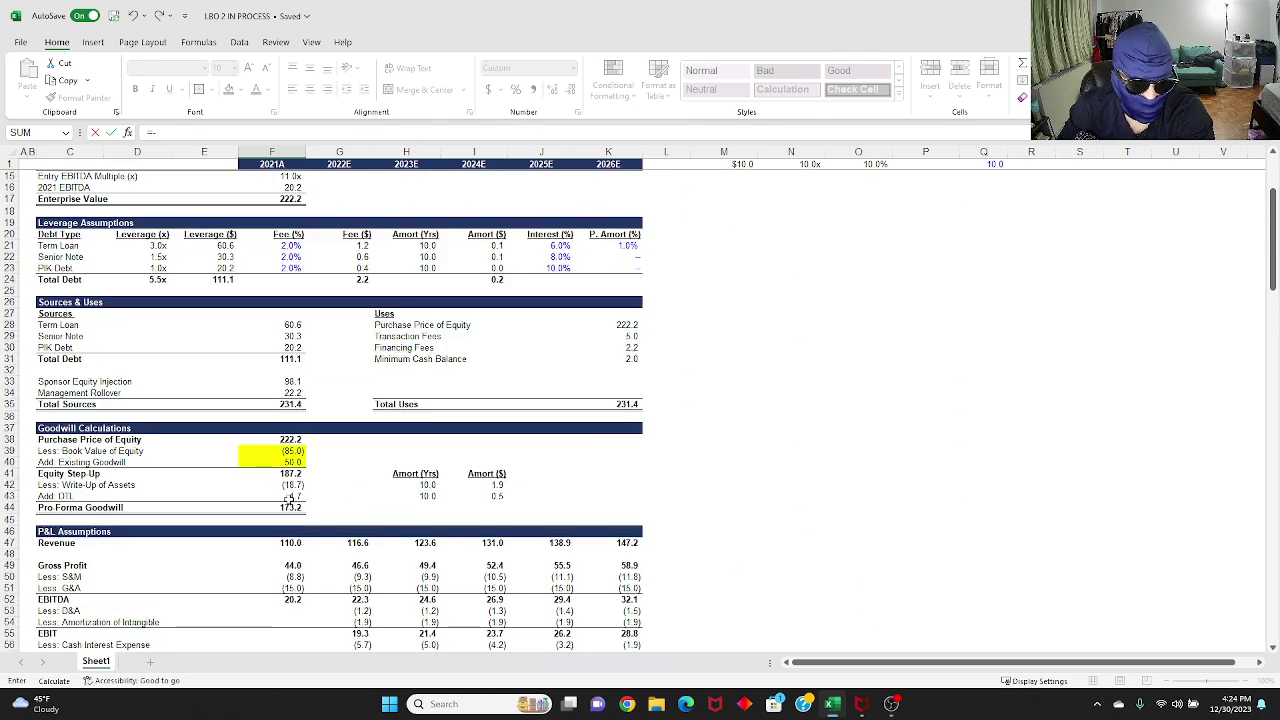
pyautogui.click(290, 382)
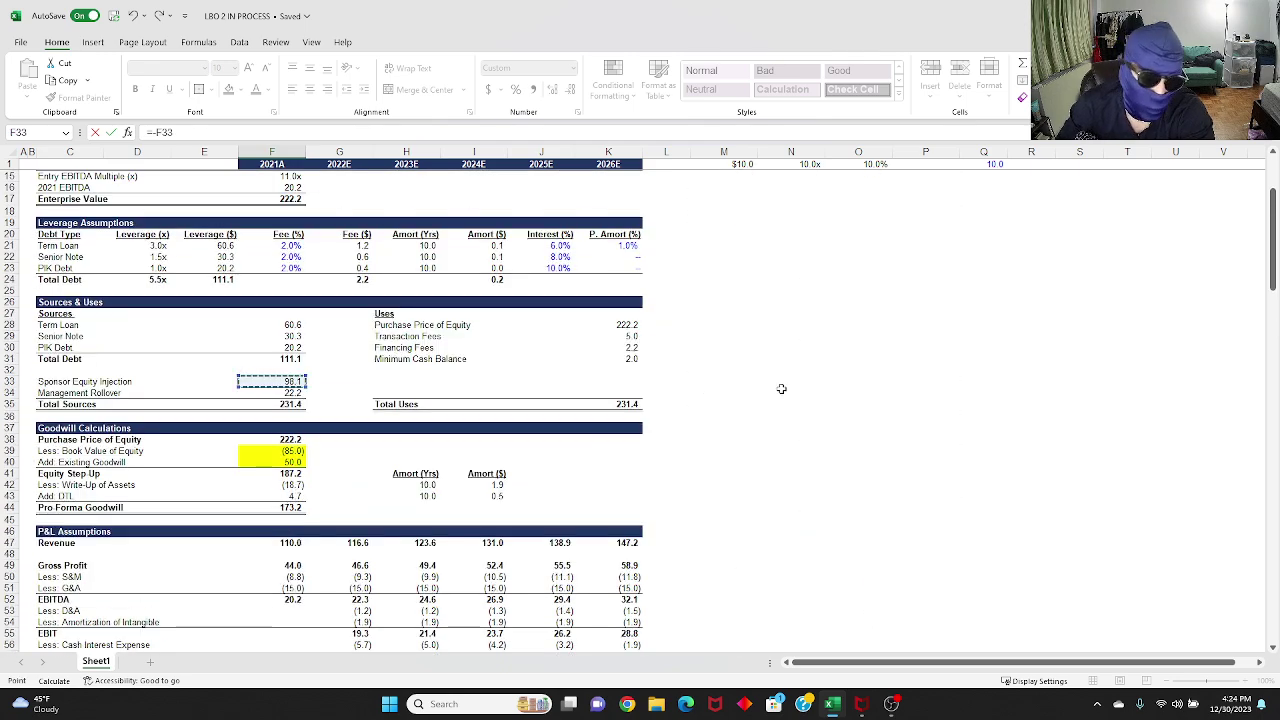
pyautogui.press('Return')
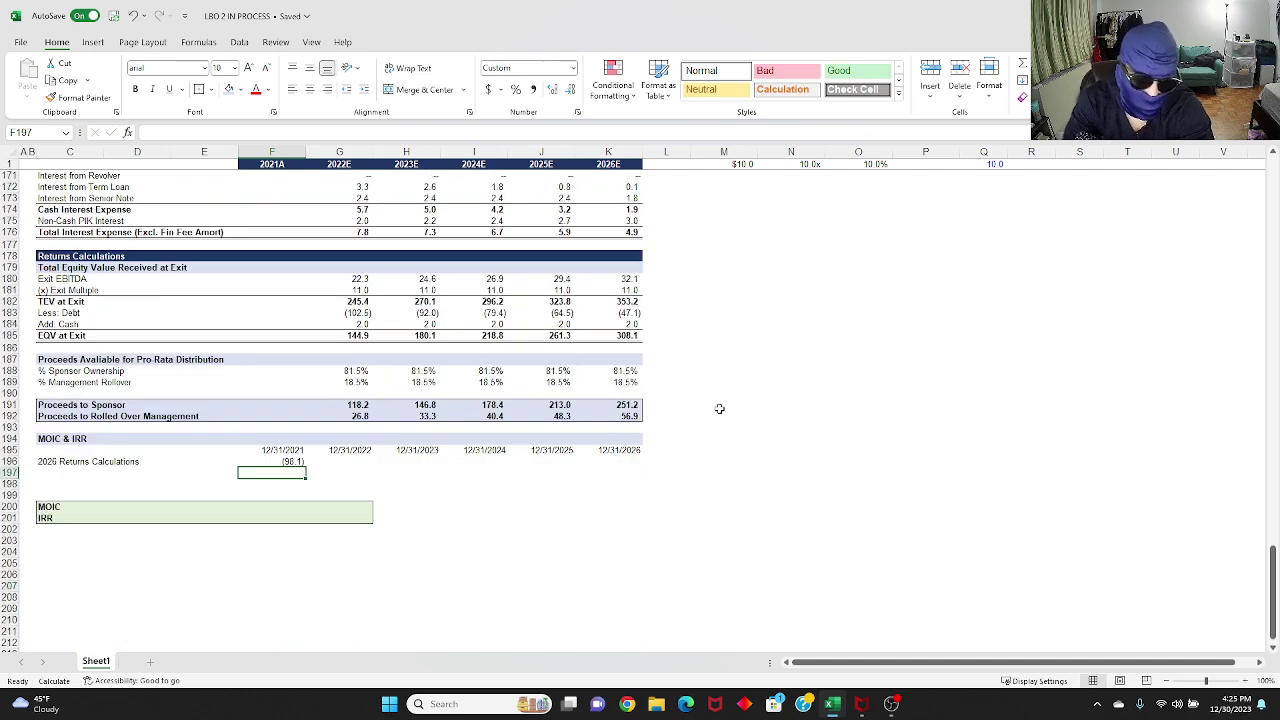
# Step: Link the 12/31/2026 cash flow in K196 to the 2026E Proceeds to Sponsor in K191
pyautogui.press('Up')
pyautogui.press('Up')
pyautogui.press('Right')
pyautogui.press('Right')
pyautogui.press('Right')
pyautogui.press('Right')
pyautogui.press('Right')
pyautogui.press('Down')
pyautogui.write('=')
pyautogui.press('Up')
pyautogui.press('Up')
pyautogui.press('Up')
pyautogui.press('Up')
pyautogui.press('Up')
pyautogui.press('Return')
# Step: Delete the two empty rows 198 and 199 above the MOIC and IRR output box
pyautogui.press('Up')
pyautogui.press('Down')
pyautogui.press('Down')
pyautogui.press('Down')
pyautogui.hotkey('ctrl', 'Left')
pyautogui.press('Up')
pyautogui.press('Right')
pyautogui.press('Down')
pyautogui.hotkey('shift', 'space')
pyautogui.hotkey('shift', 'Up')
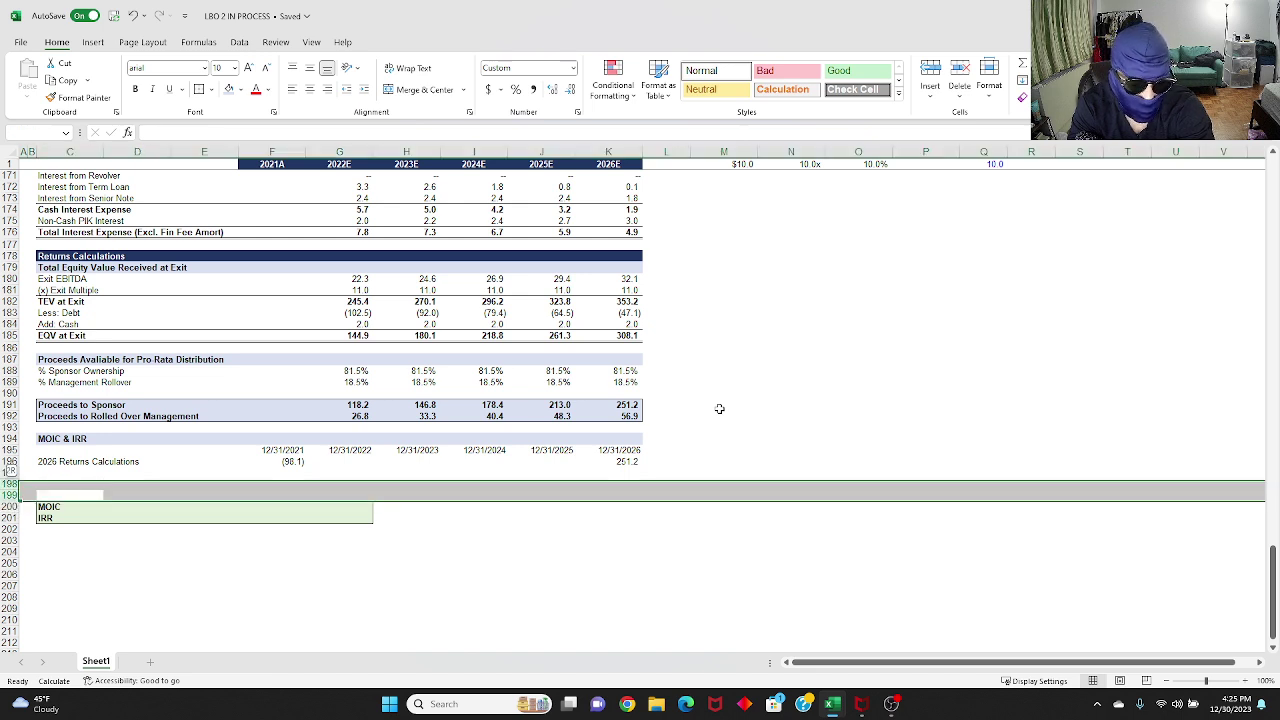
pyautogui.hotkey('ctrl', '-')
# Step: Enter =K196/F196 in G198 to compute the MOIC from the 2026 proceeds and the initial equity outflow
pyautogui.press('Up')
pyautogui.press('Up')
pyautogui.press('Down')
pyautogui.press('Right')
pyautogui.press('Right')
pyautogui.press('Right')
pyautogui.press('Right')
pyautogui.press('Right')
pyautogui.press('Left')
pyautogui.write('=')
pyautogui.press('Up')
pyautogui.press('Up')
pyautogui.press('Right')
pyautogui.press('Right')
pyautogui.press('Right')
pyautogui.press('Right')
pyautogui.write('/')
pyautogui.press('Up')
pyautogui.press('Up')
pyautogui.press('Left')
pyautogui.press('Return')
# Step: Add a minus sign to the MOIC formula in G198 so it reads =-K196/F196, and check its references
pyautogui.press('Up')
pyautogui.press('F2')
pyautogui.press('Home')
pyautogui.press('Right')
pyautogui.write('-')
pyautogui.press('Return')
pyautogui.press('Up')
pyautogui.press('F2')
pyautogui.press('Escape')
pyautogui.press('F2')
pyautogui.press('Escape')
pyautogui.press('Escape')
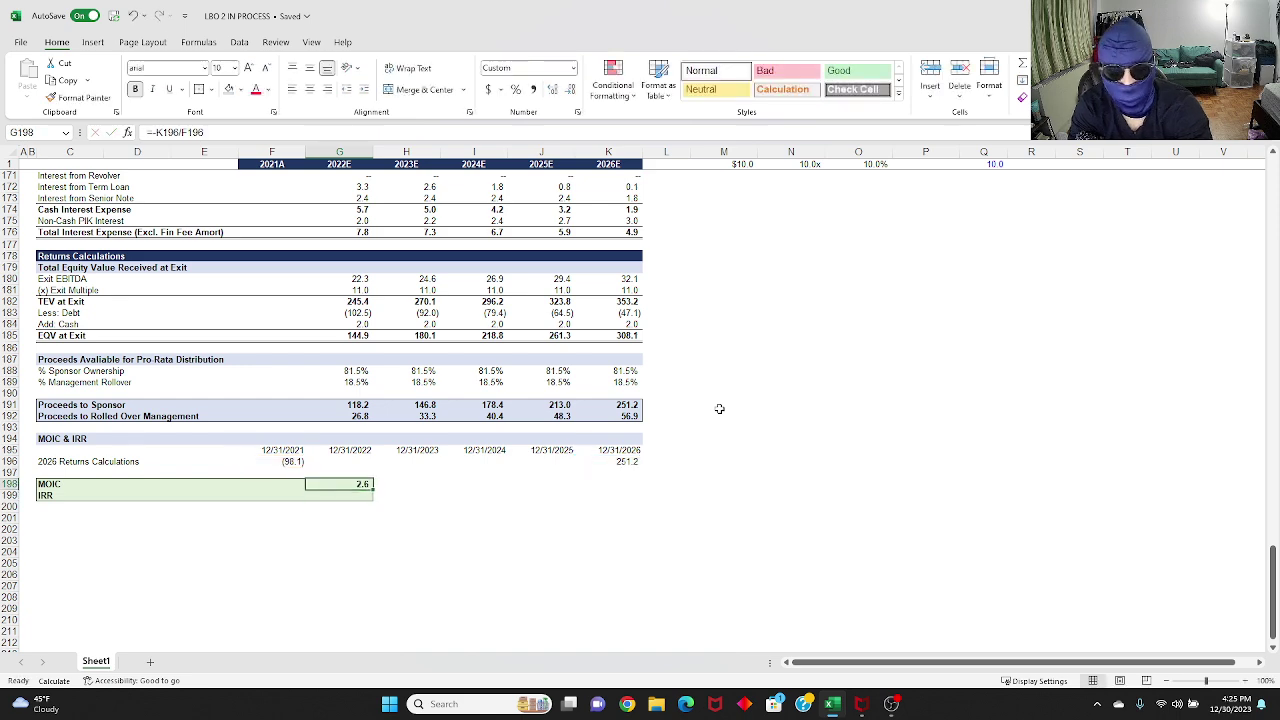
# Step: Copy the custom multiple number format code with one decimal and an x suffix from N1
pyautogui.press('Up')
pyautogui.press('Up')
pyautogui.press('Up')
pyautogui.press('Up')
pyautogui.press('Down')
pyautogui.press('Down')
pyautogui.scroll(2, 719, 409)
pyautogui.scroll(10, 719, 409)
pyautogui.click(803, 166)
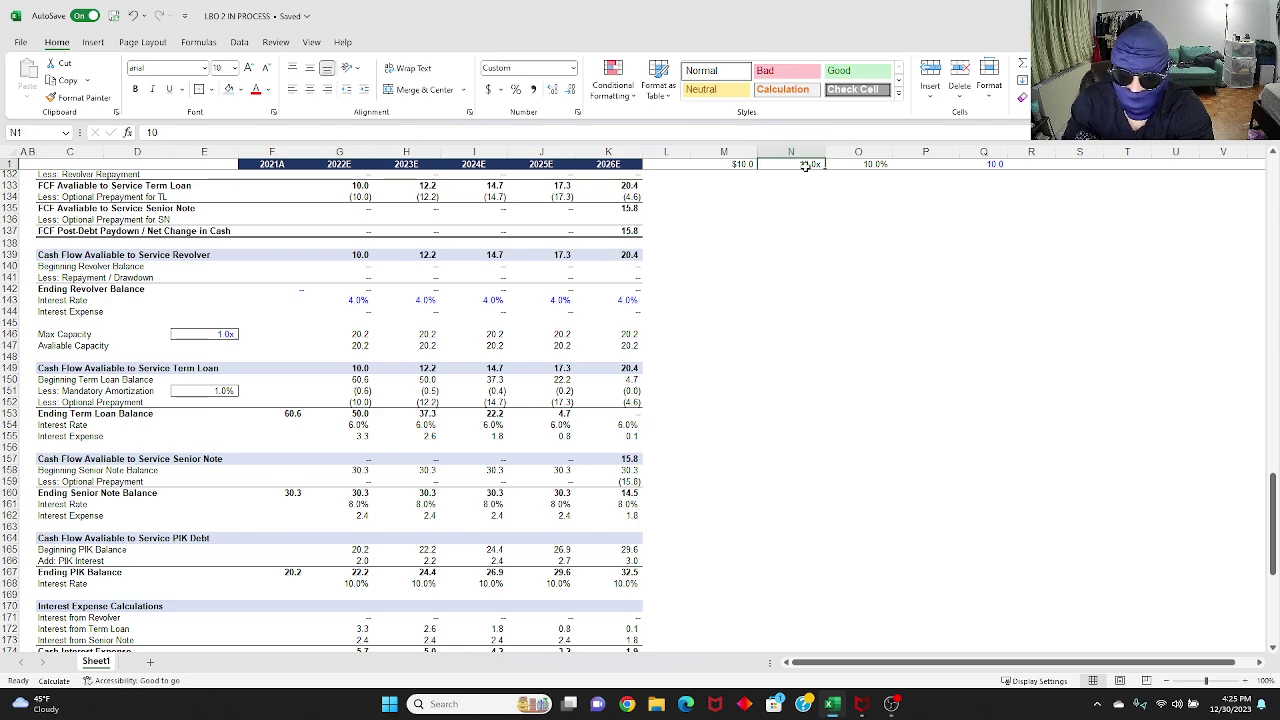
pyautogui.hotkey('ctrl', '1')
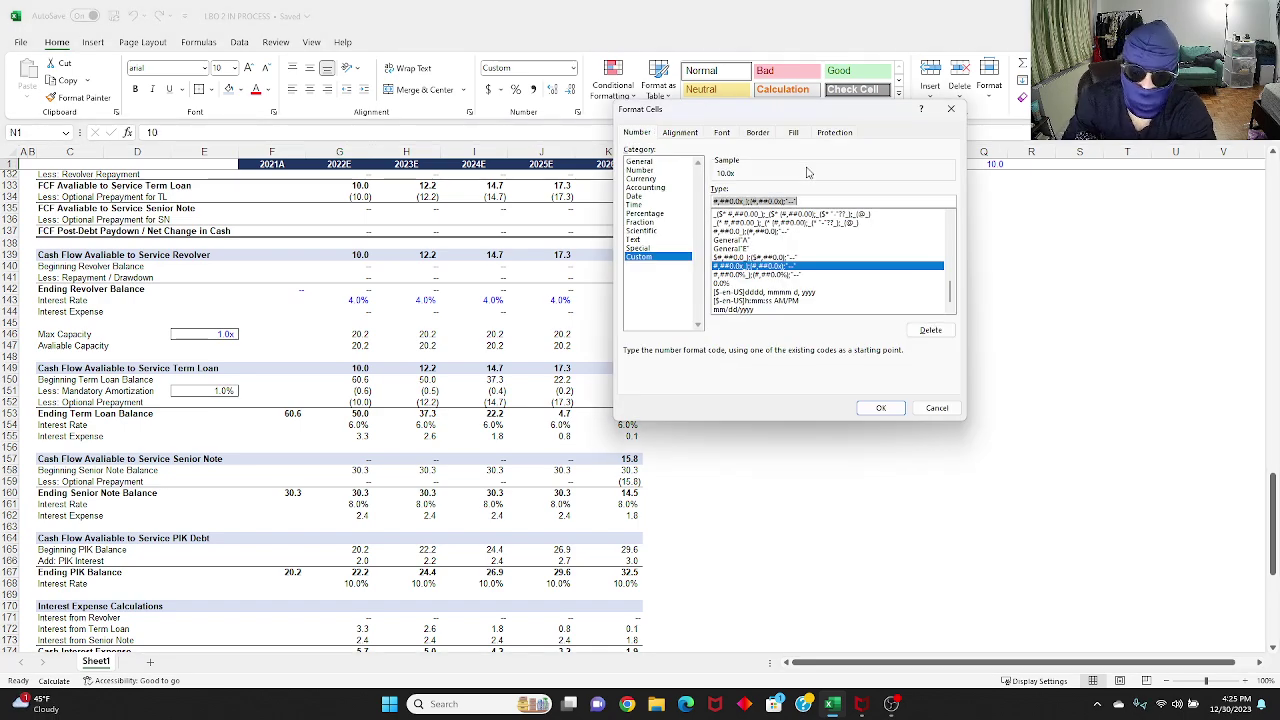
pyautogui.press('Escape')
# Step: Apply the custom one-decimal multiple format with the x suffix to the MOIC in G198
pyautogui.scroll(-12, 486, 374)
pyautogui.click(356, 517)
pyautogui.hotkey('ctrl', '1')
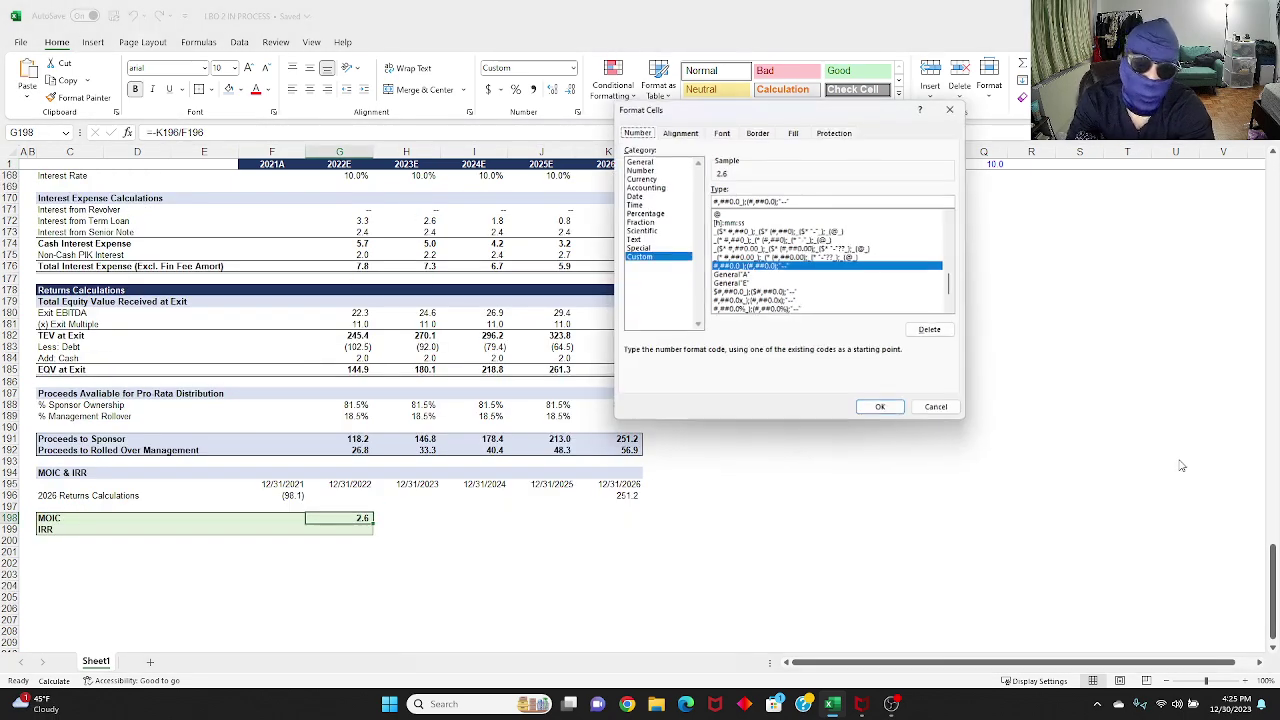
pyautogui.write('0.0x')
pyautogui.press('Return')
# Step: Enter =XIRR(F196:K196,F195:K195) in G199 to compute the IRR from the dated cash flows
pyautogui.press('Down')
pyautogui.write('=xirr(')
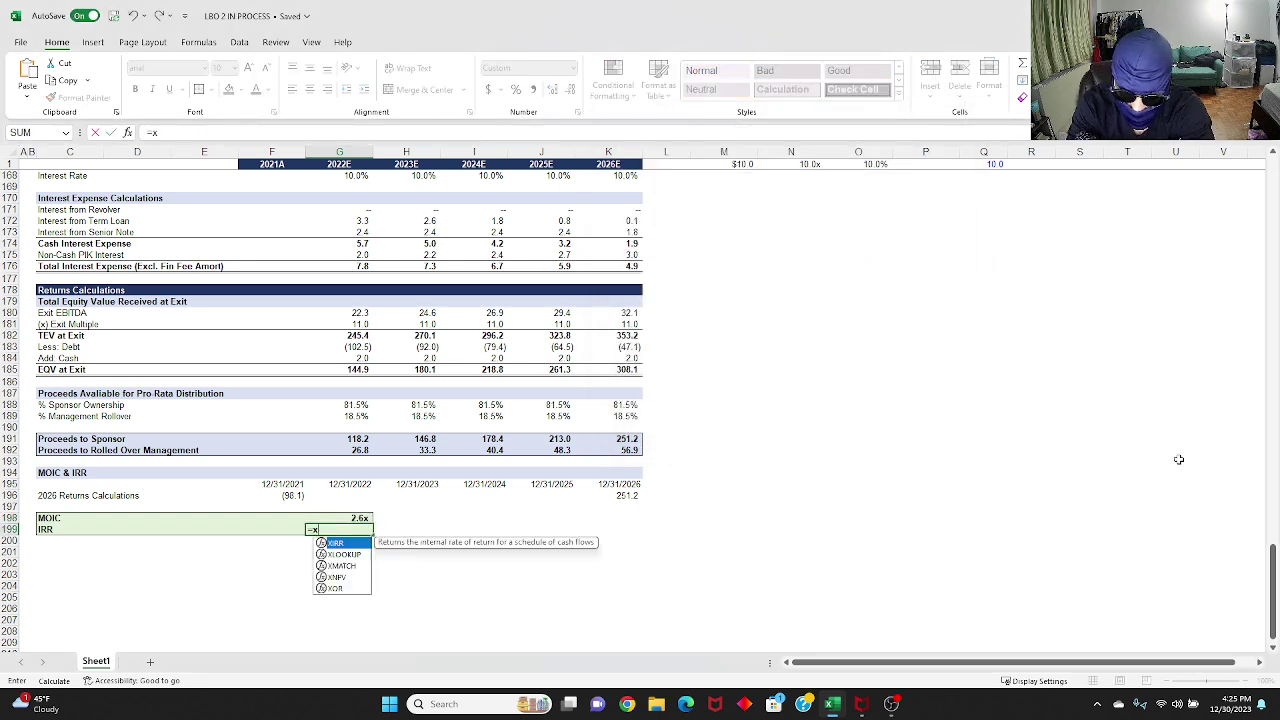
pyautogui.press('Up')
pyautogui.press('Up')
pyautogui.press('Up')
pyautogui.press('Left')
pyautogui.hotkey('ctrl', 'shift', 'Right')
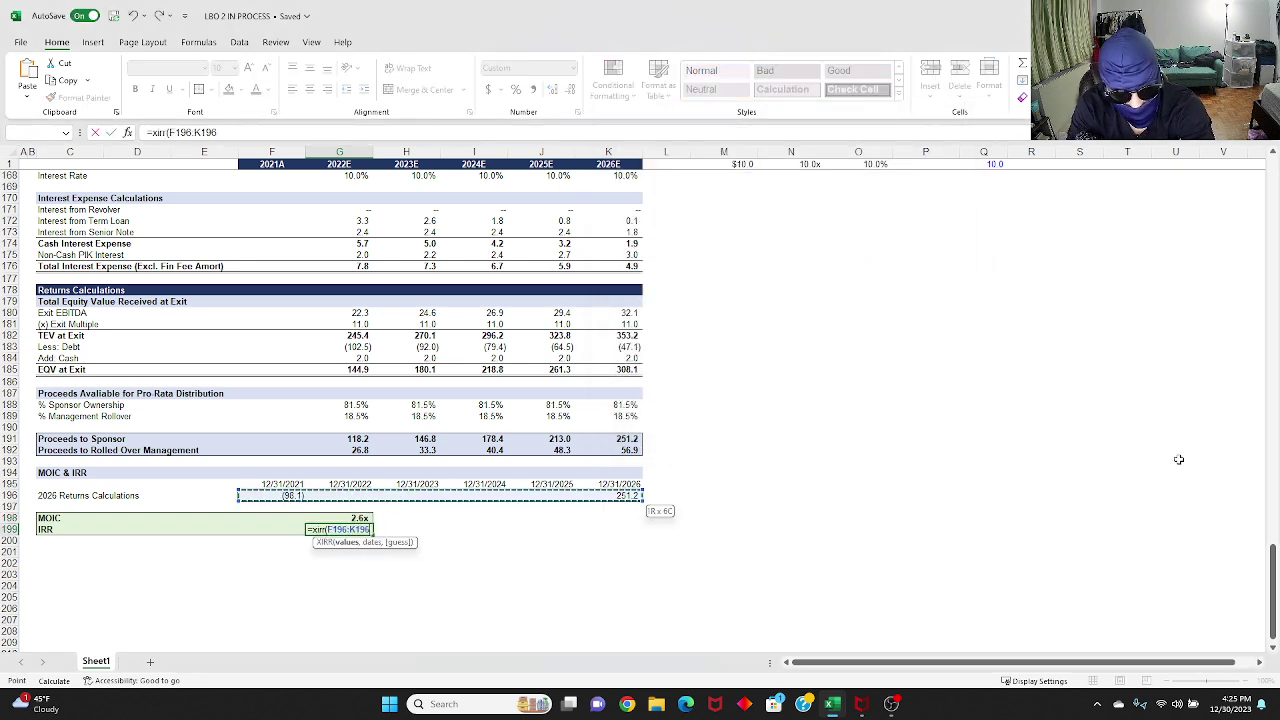
pyautogui.write(',')
pyautogui.press('Up')
pyautogui.press('Up')
pyautogui.press('Up')
pyautogui.press('Up')
pyautogui.press('Left')
pyautogui.hotkey('ctrl', 'shift', 'Right')
pyautogui.press('Return')
# Step: Copy the custom one-decimal percentage format code from the 2022E % Management Rollover in G189
pyautogui.press('Up')
pyautogui.press('Up')
pyautogui.press('Up')
pyautogui.press('Up')
pyautogui.press('Up')
pyautogui.press('Up')
pyautogui.press('Up')
pyautogui.press('Up')
pyautogui.press('Up')
pyautogui.press('Up')
pyautogui.press('Up')
pyautogui.hotkey('ctrl', '1')
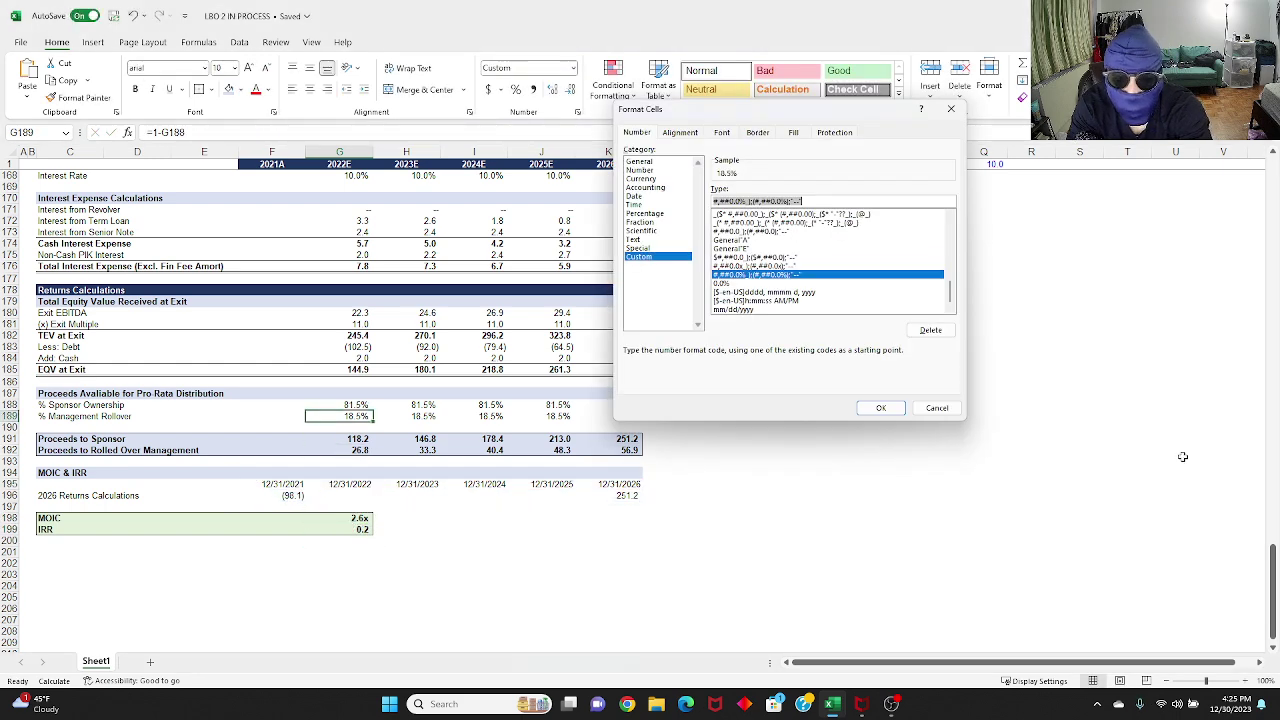
pyautogui.press('Return')
# Step: Apply the copied one-decimal percentage format to the IRR in G199 and review the IRR and MOIC formulas
pyautogui.press('Down')
pyautogui.press('Down')
pyautogui.press('Down')
pyautogui.press('Down')
pyautogui.press('Down')
pyautogui.press('Down')
pyautogui.press('Down')
pyautogui.press('Down')
pyautogui.press('Down')
pyautogui.press('Down')
pyautogui.hotkey('ctrl', '1')
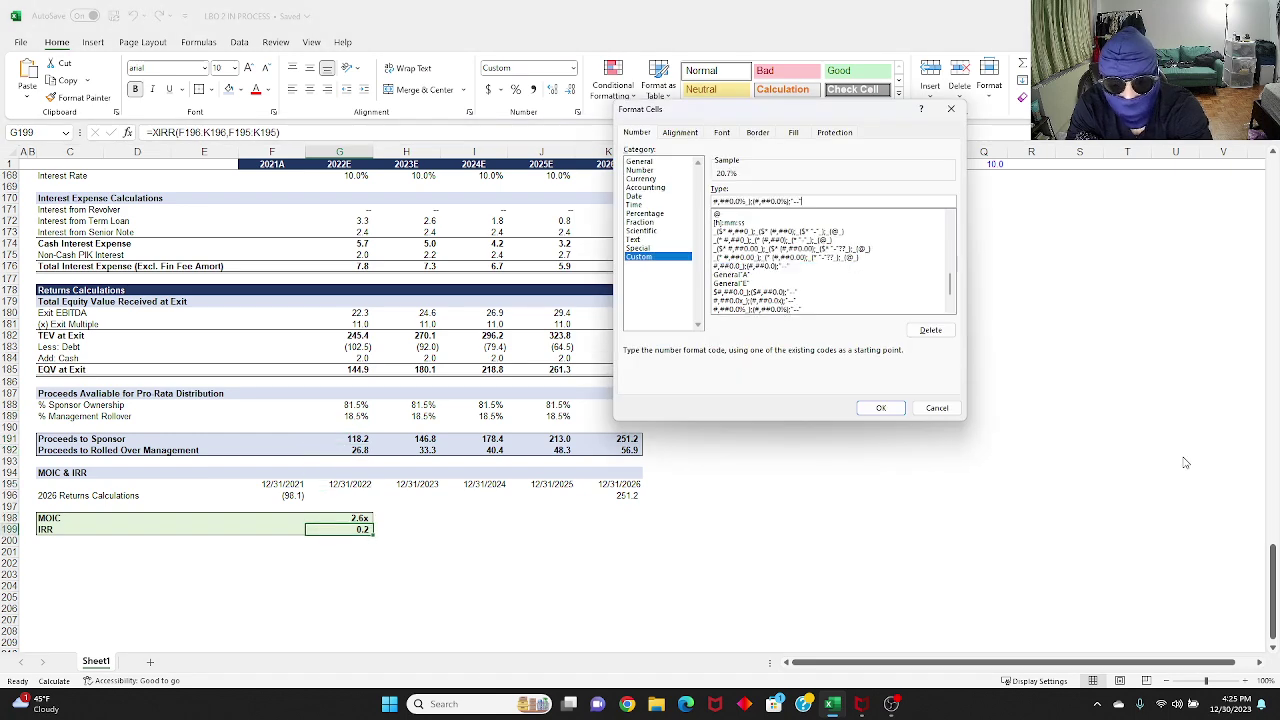
pyautogui.press('Return')
pyautogui.press('F2')
pyautogui.press('Escape')
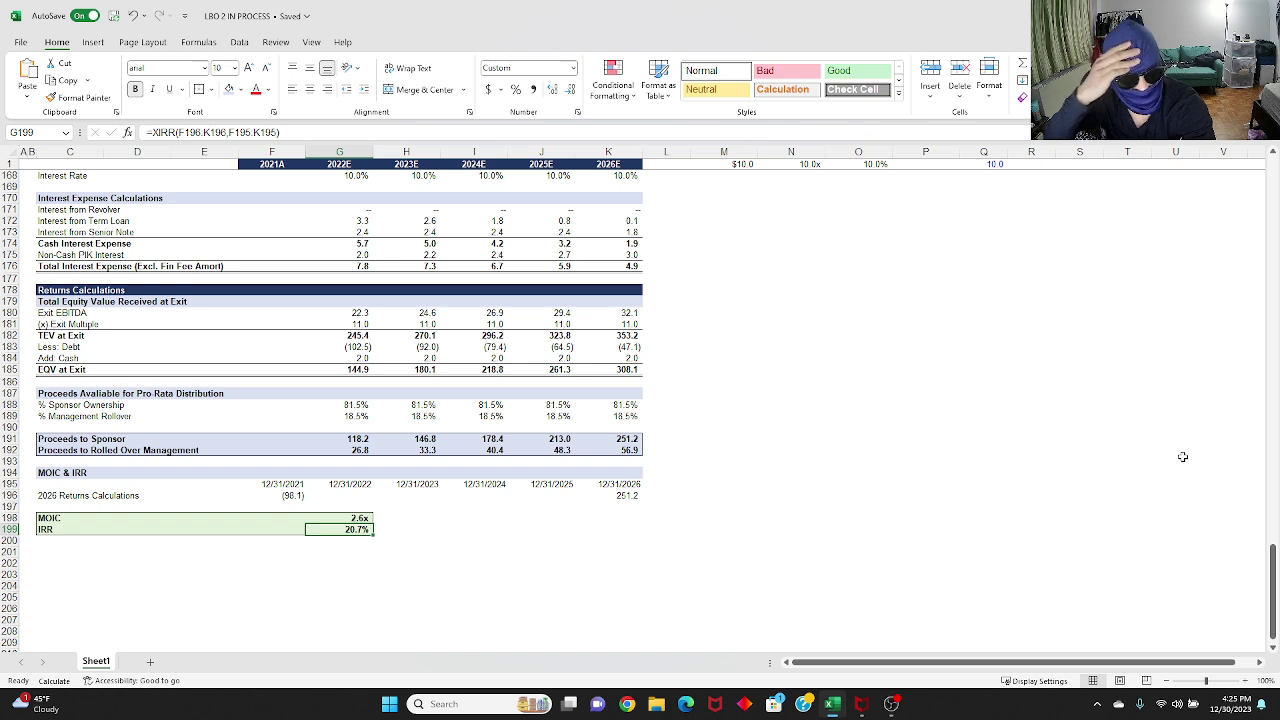
pyautogui.click(347, 518)
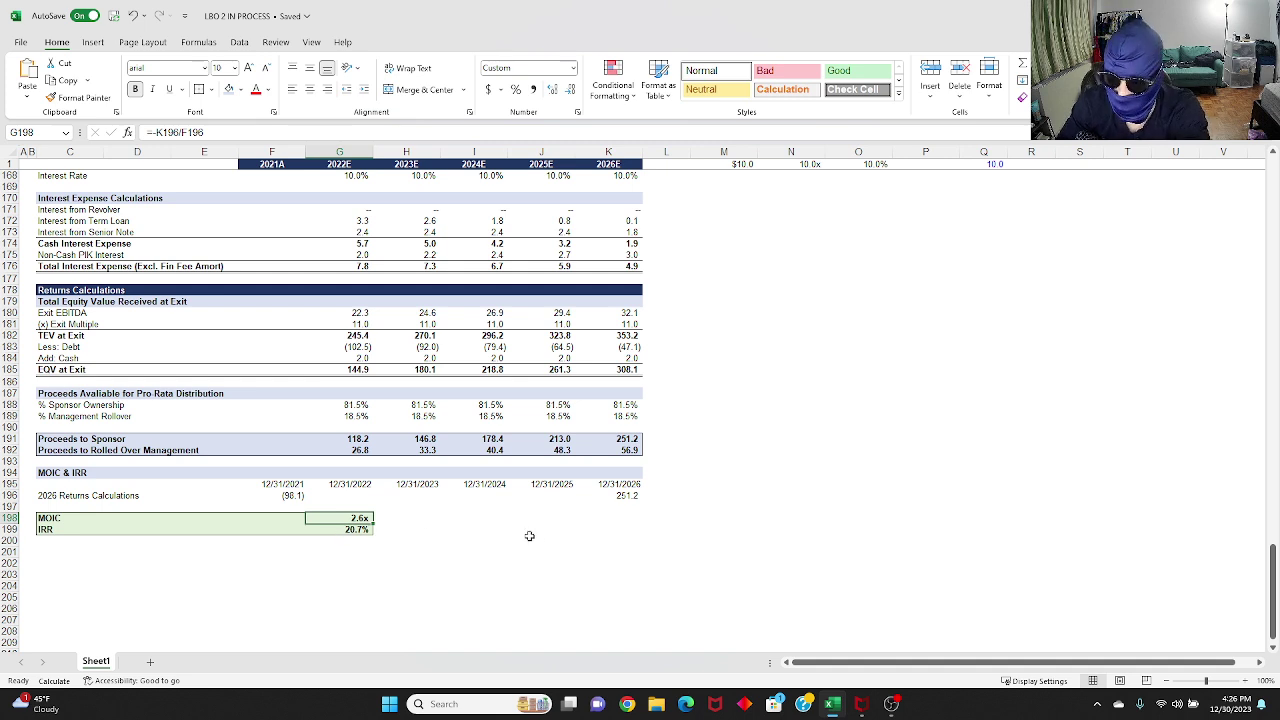
# Step: Copy the MOIC & IRR header row 194 and paste it onto row 201
pyautogui.click(32, 472)
pyautogui.hotkey('shift', 'space')
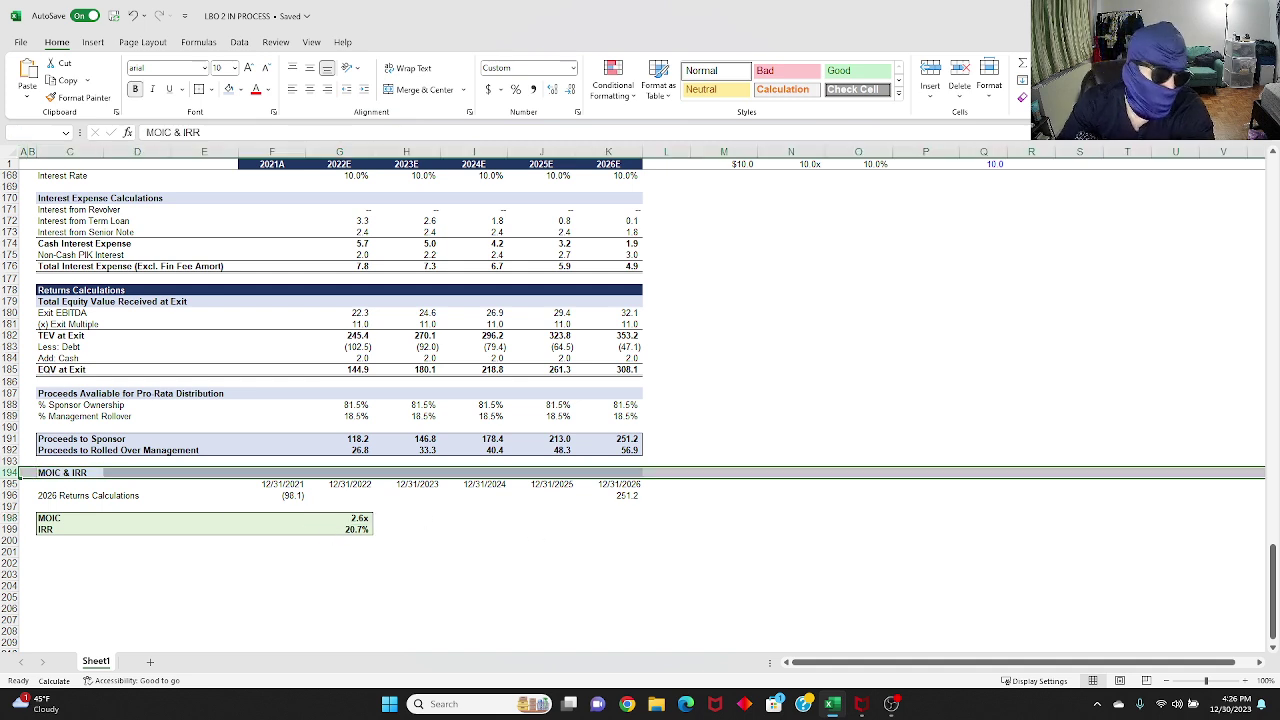
pyautogui.hotkey('ctrl', 'c')
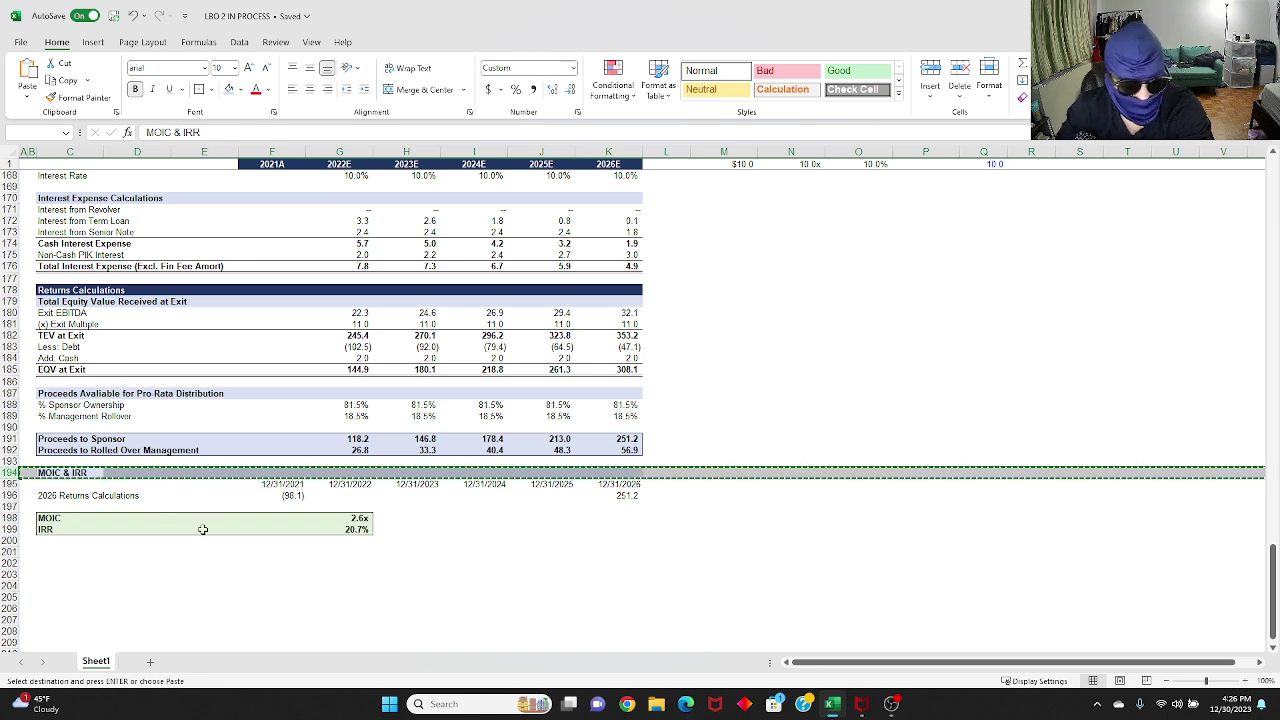
pyautogui.click(52, 553)
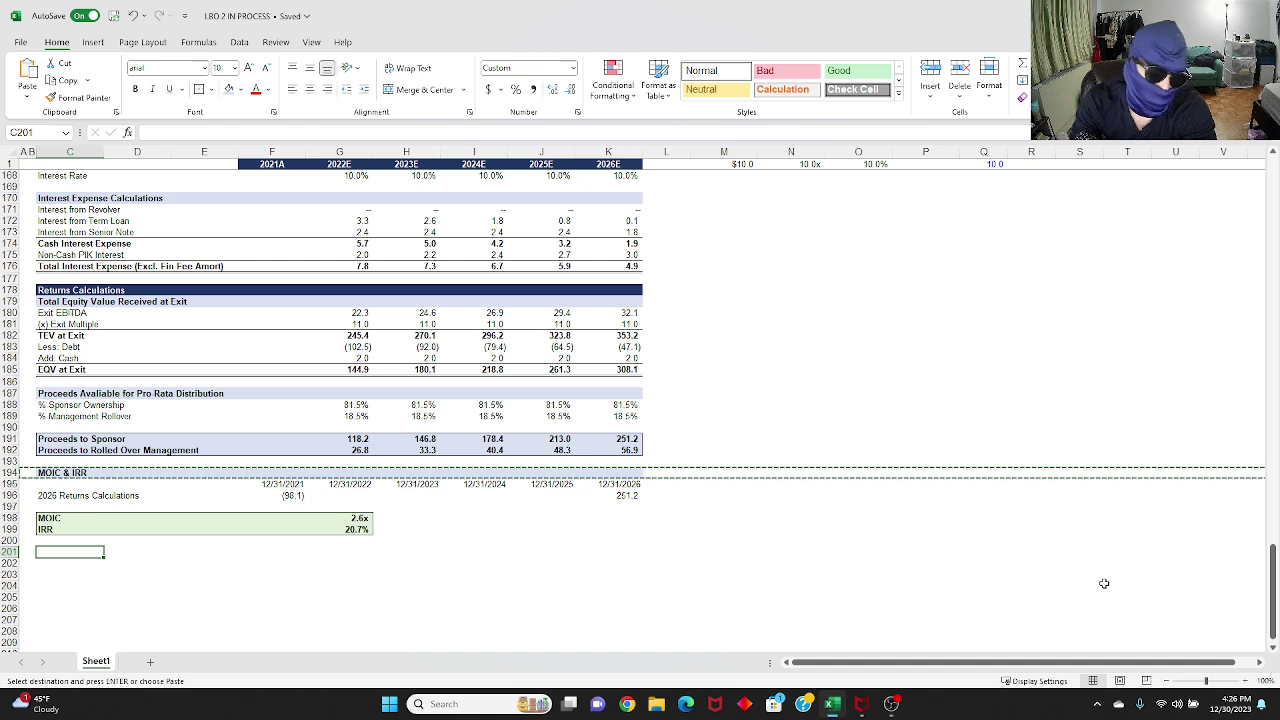
pyautogui.hotkey('shift', 'space')
pyautogui.press('Return')
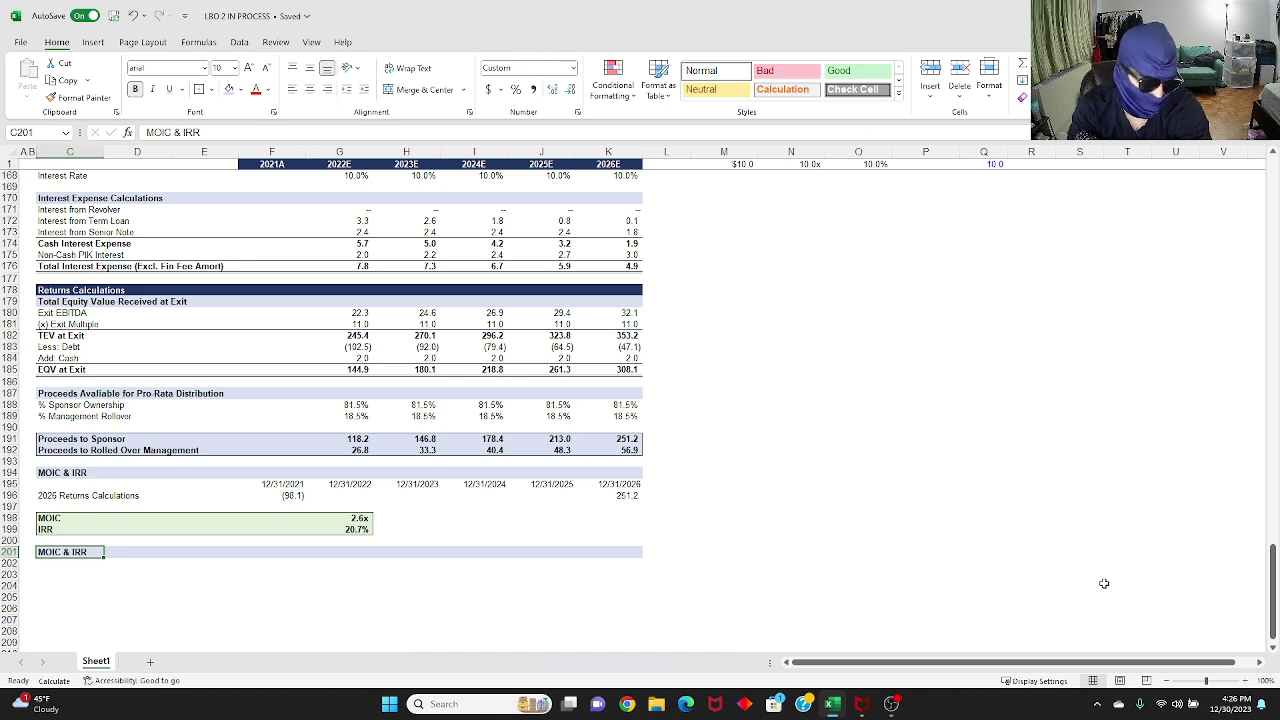
# Step: Rename the pasted header in C201 to Sensitivity Tables
pyautogui.press('Up')
pyautogui.press('Up')
pyautogui.hotkey('ctrl', 'Right')
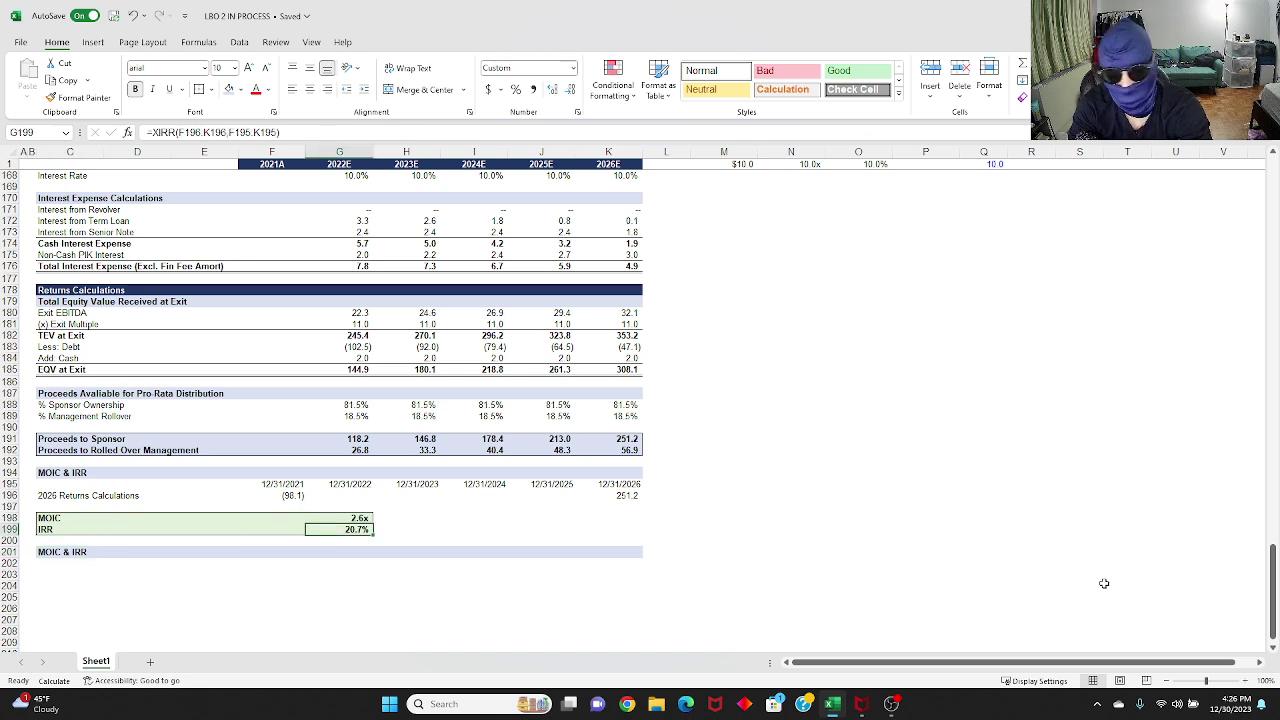
pyautogui.press('Down')
pyautogui.press('Down')
pyautogui.hotkey('ctrl', 'Left')
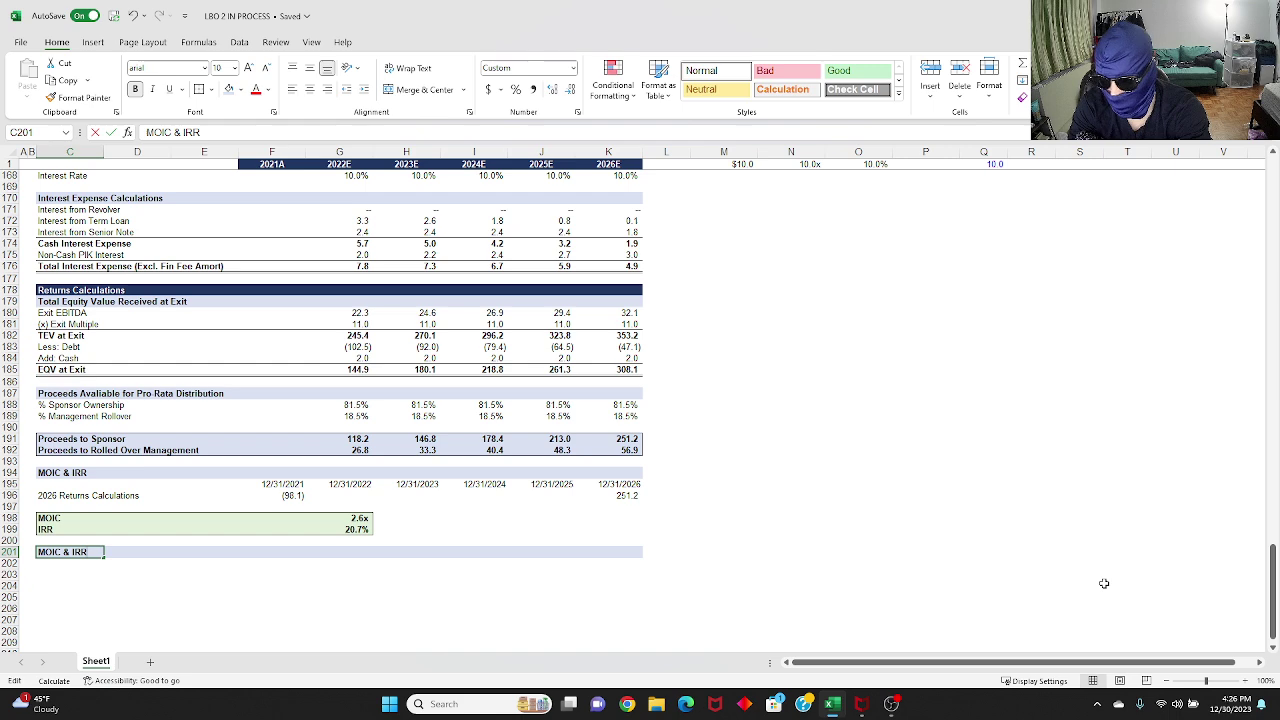
pyautogui.write('Sensitivity T')
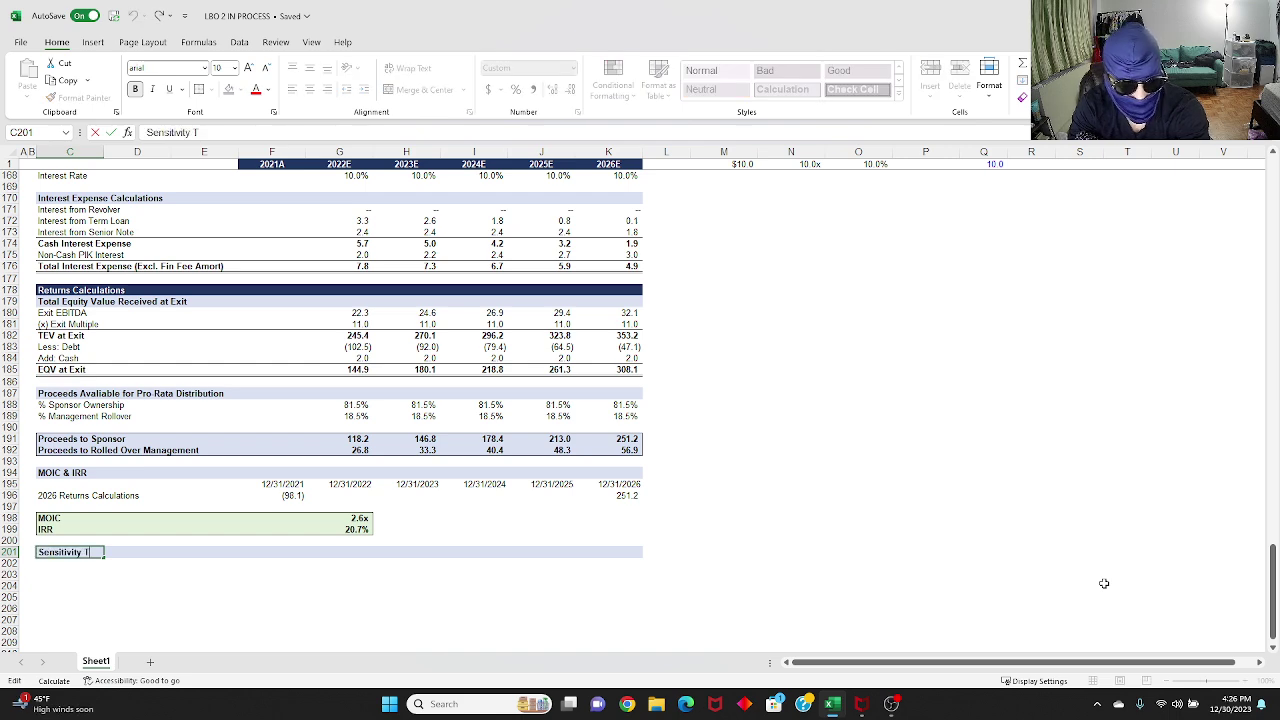
pyautogui.write('ables')
pyautogui.press('Return')
pyautogui.press('Down')
pyautogui.press('Down')
pyautogui.press('Down')
pyautogui.press('Down')
pyautogui.press('Down')
pyautogui.press('Down')
pyautogui.press('Down')
pyautogui.press('Down')
pyautogui.press('Down')
pyautogui.press('Down')
pyautogui.press('Down')
pyautogui.press('Down')
pyautogui.press('Down')
pyautogui.press('Down')
pyautogui.press('Down')
pyautogui.press('Down')
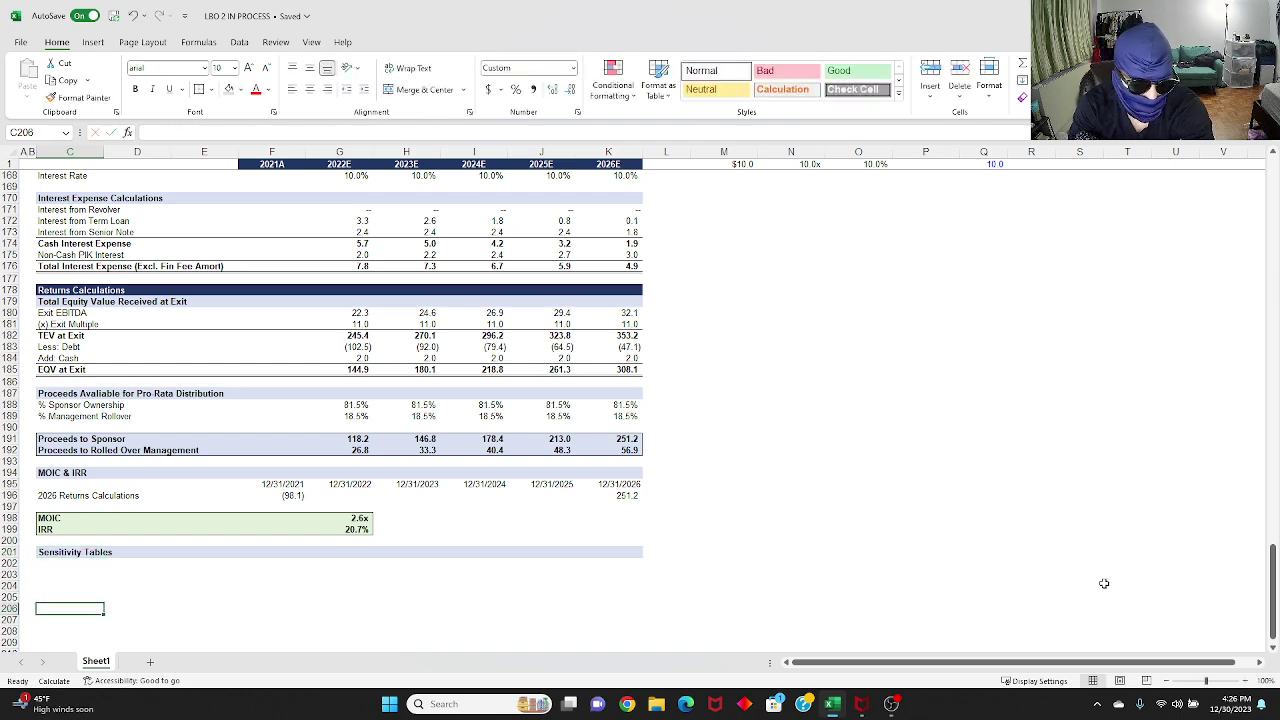
# Step: Enter the table title MOIC in C203 and select C203:I203
pyautogui.hotkey('ctrl', 'Up')
pyautogui.press('Down')
pyautogui.press('Down')
pyautogui.press('Right')
pyautogui.press('Right')
pyautogui.press('Left')
pyautogui.press('Up')
pyautogui.press('Up')
pyautogui.press('Left')
pyautogui.press('Down')
pyautogui.press('Down')
pyautogui.write('M')
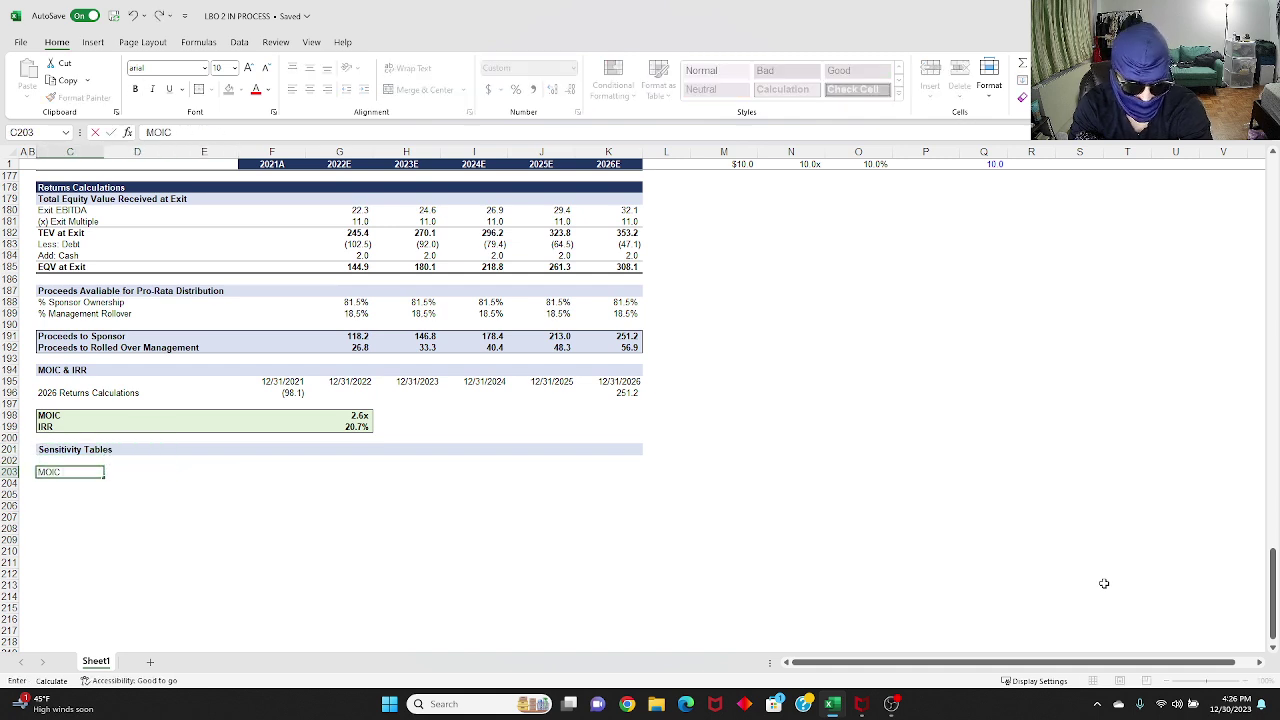
pyautogui.write('OIC')
pyautogui.hotkey('ctrl', 'Return')
pyautogui.hotkey('shift', 'Right')
pyautogui.hotkey('shift', 'Right')
pyautogui.hotkey('shift', 'Right')
pyautogui.hotkey('shift', 'Right')
pyautogui.hotkey('shift', 'Right')
pyautogui.hotkey('shift', 'Right')
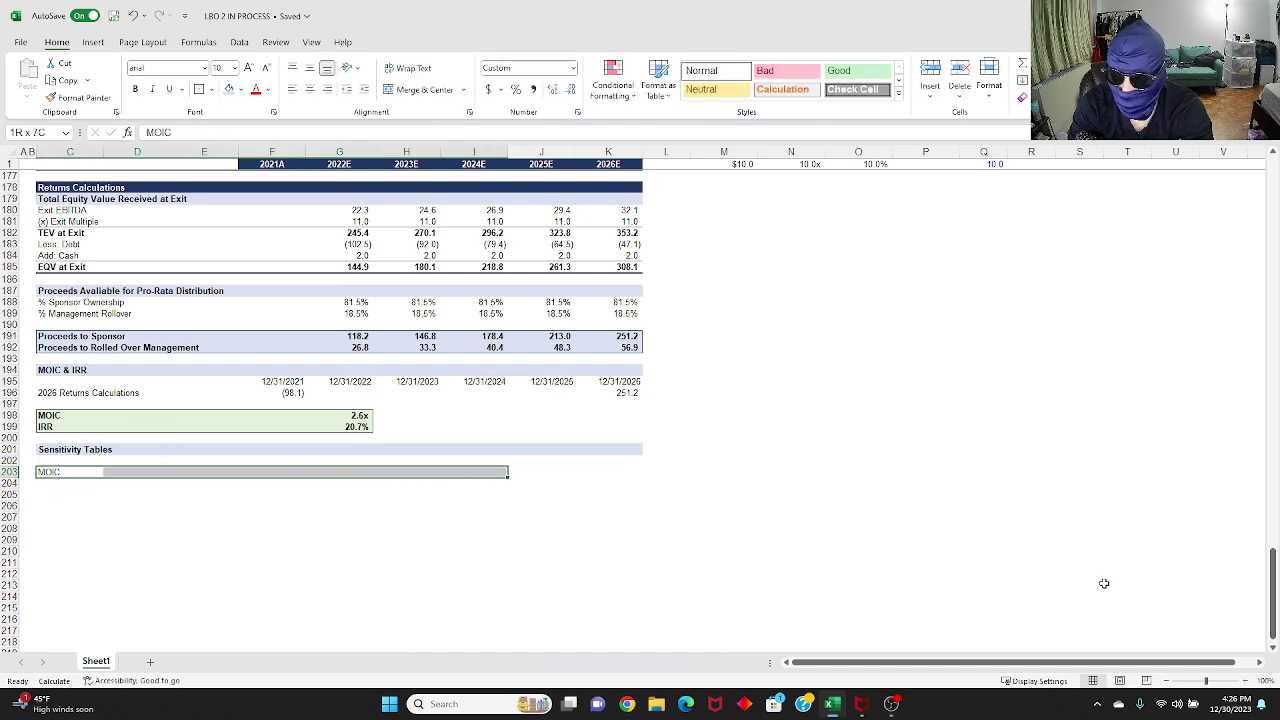
pyautogui.hotkey('shift', 'Left')
pyautogui.hotkey('shift', 'Right')
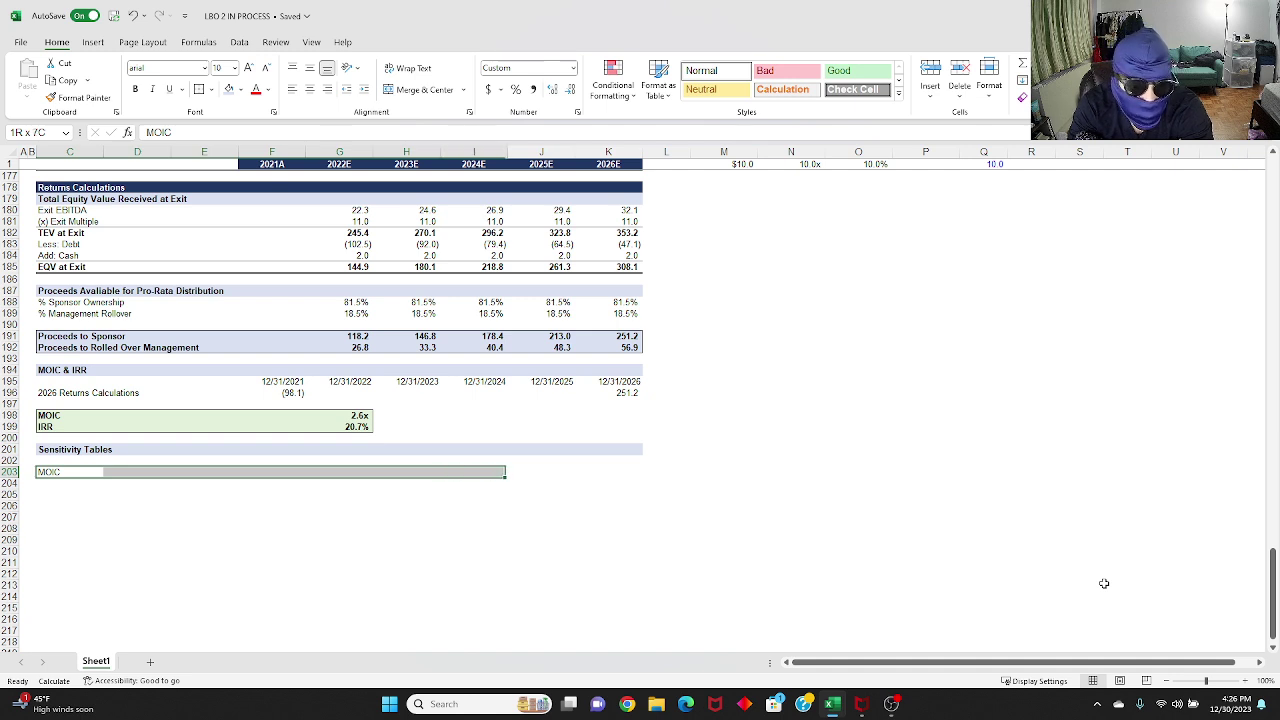
pyautogui.hotkey('ctrl', '1')
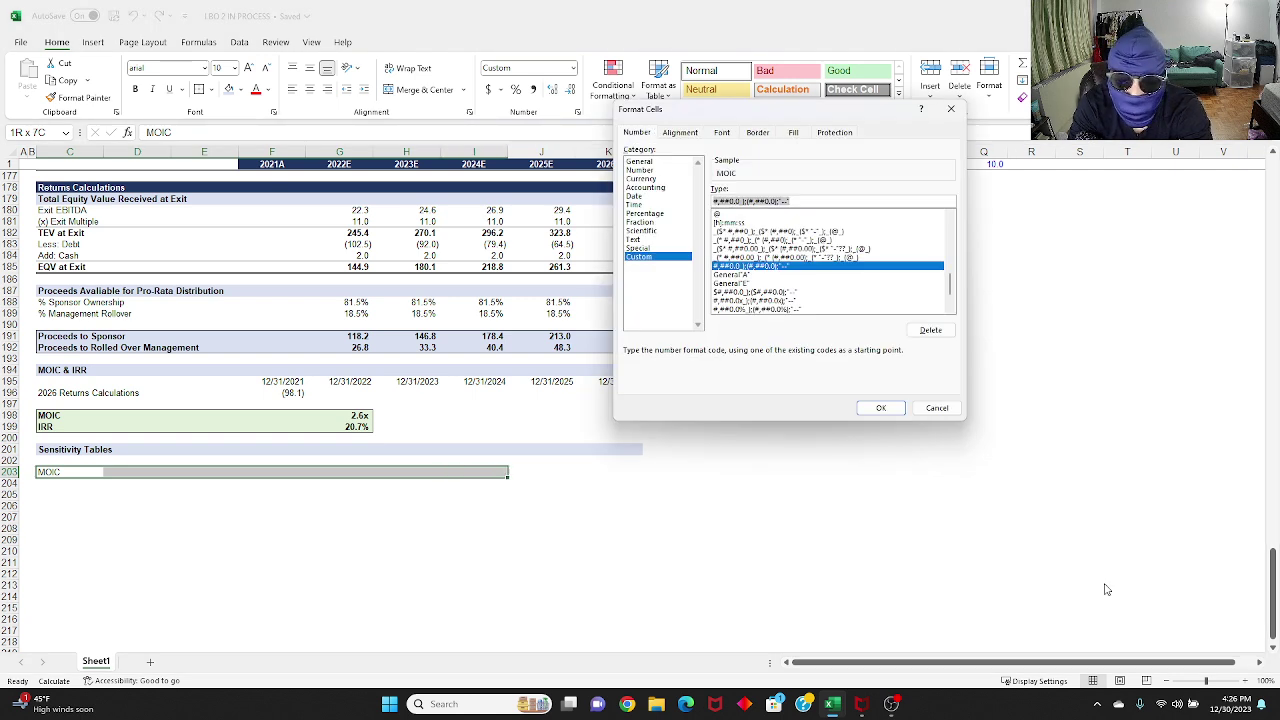
pyautogui.press('End')
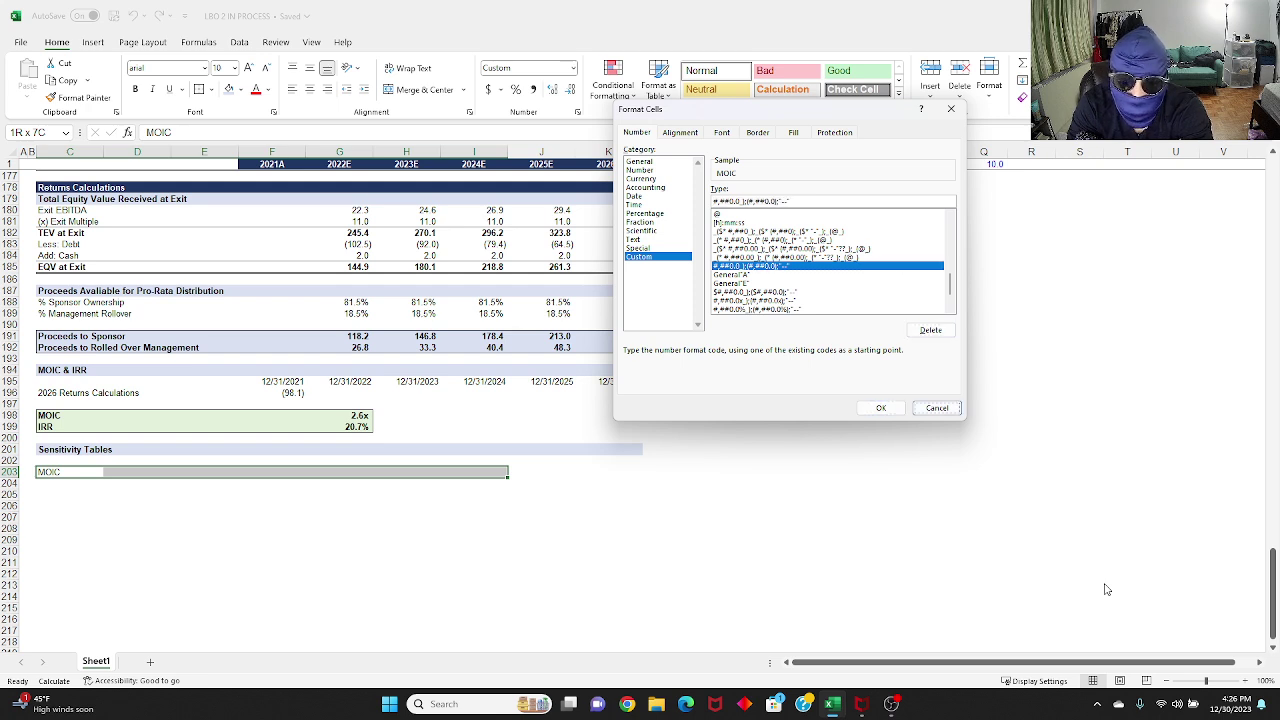
pyautogui.press('Up')
pyautogui.press('Up')
pyautogui.press('Up')
pyautogui.press('Up')
pyautogui.press('Up')
pyautogui.press('Up')
pyautogui.press('Up')
pyautogui.press('Up')
pyautogui.press('Up')
pyautogui.press('Up')
pyautogui.press('Up')
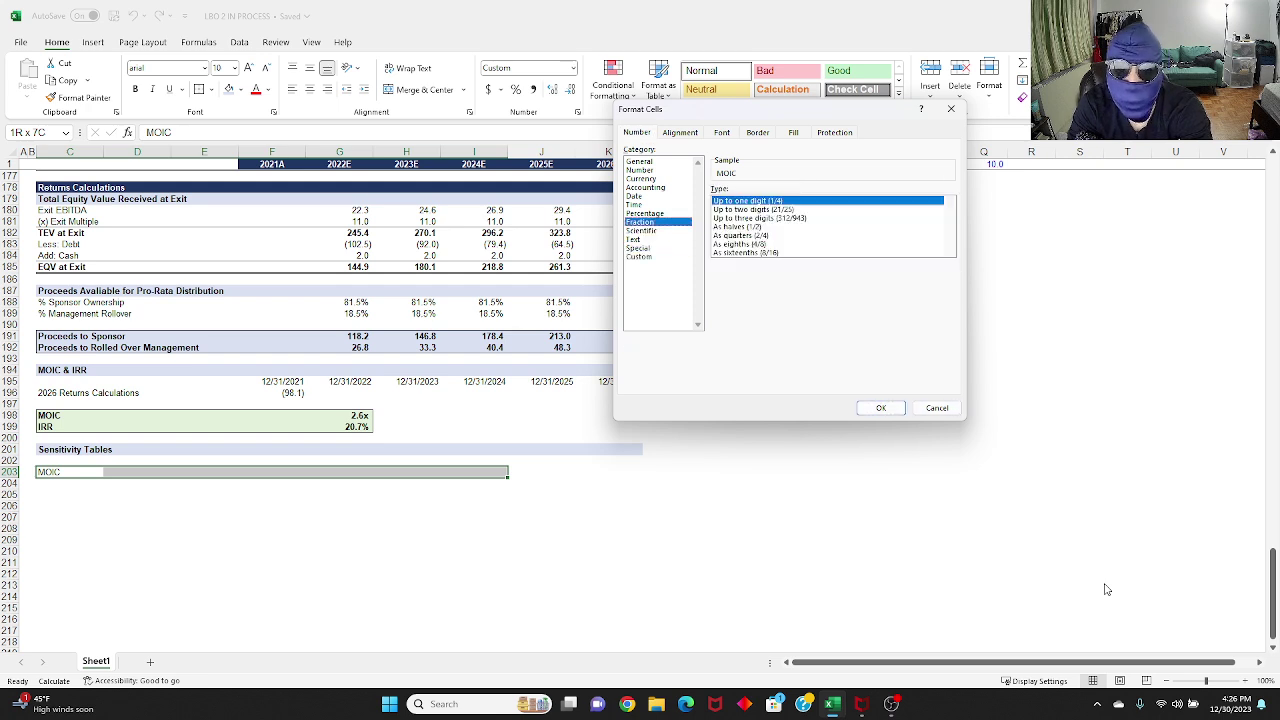
pyautogui.press('Escape')
pyautogui.hotkey('ctrl', '1')
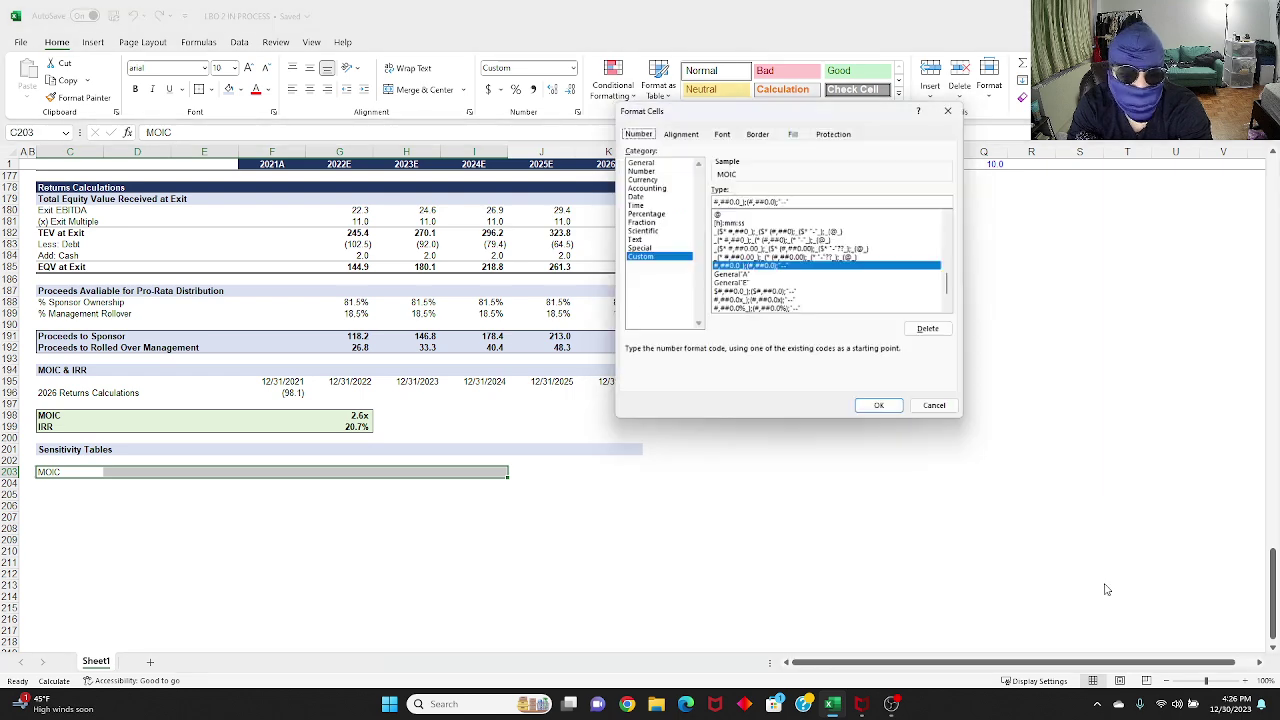
pyautogui.press('Escape')
# Step: Center the MOIC title across the selection C203:I203 and outline the range with a border
pyautogui.hotkey('ctrl', '1')
pyautogui.hotkey('ctrl', 'Tab')
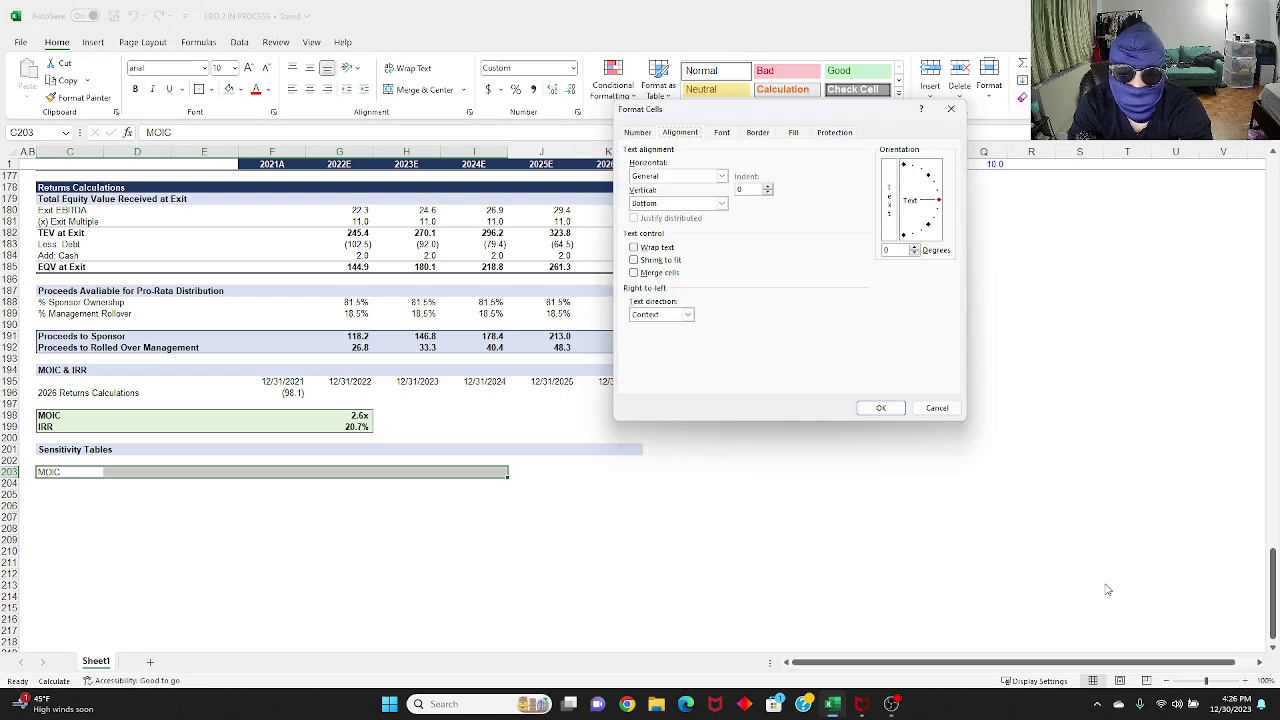
pyautogui.press('Tab')
pyautogui.hotkey('alt', 'Down')
pyautogui.press('Down')
pyautogui.press('Down')
pyautogui.press('Down')
pyautogui.press('Down')
pyautogui.press('Down')
pyautogui.press('Down')
pyautogui.press('Return')
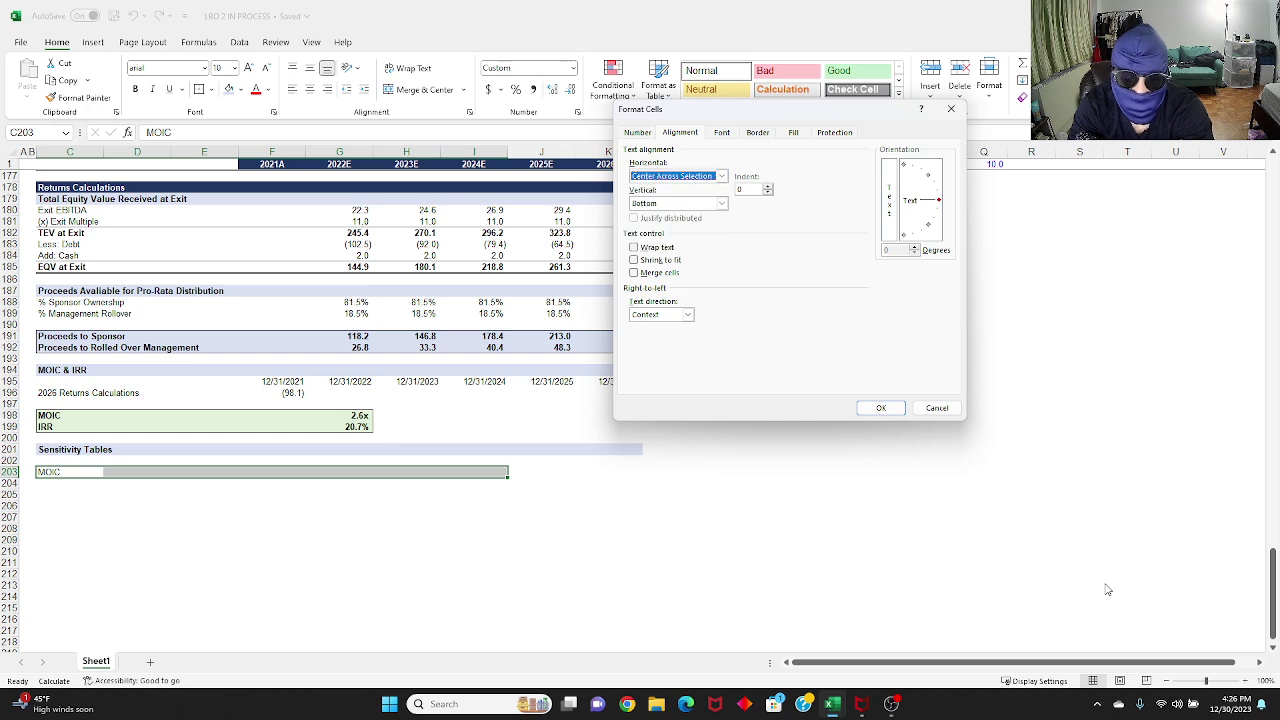
pyautogui.press('Return')
# Step: Enter the axis labels Entry Multiple in C204 and Exit Multiple in D204
pyautogui.press('Down')
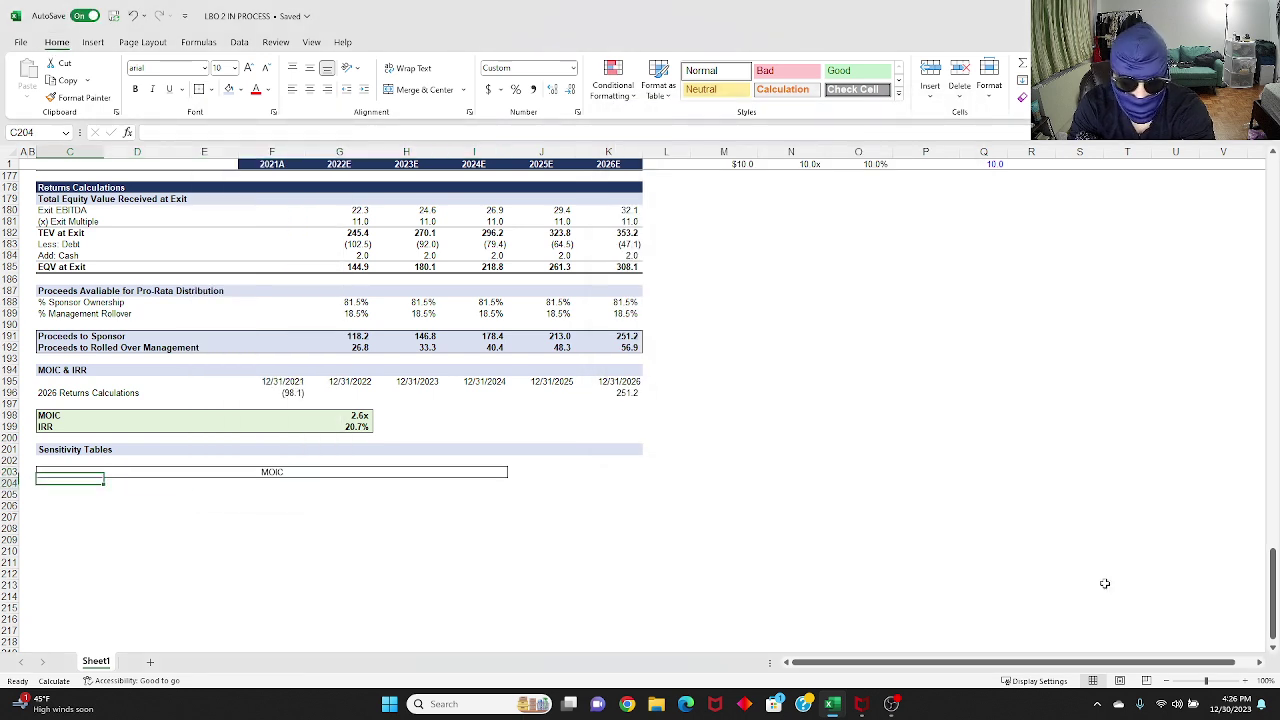
pyautogui.write('Entry Mult')
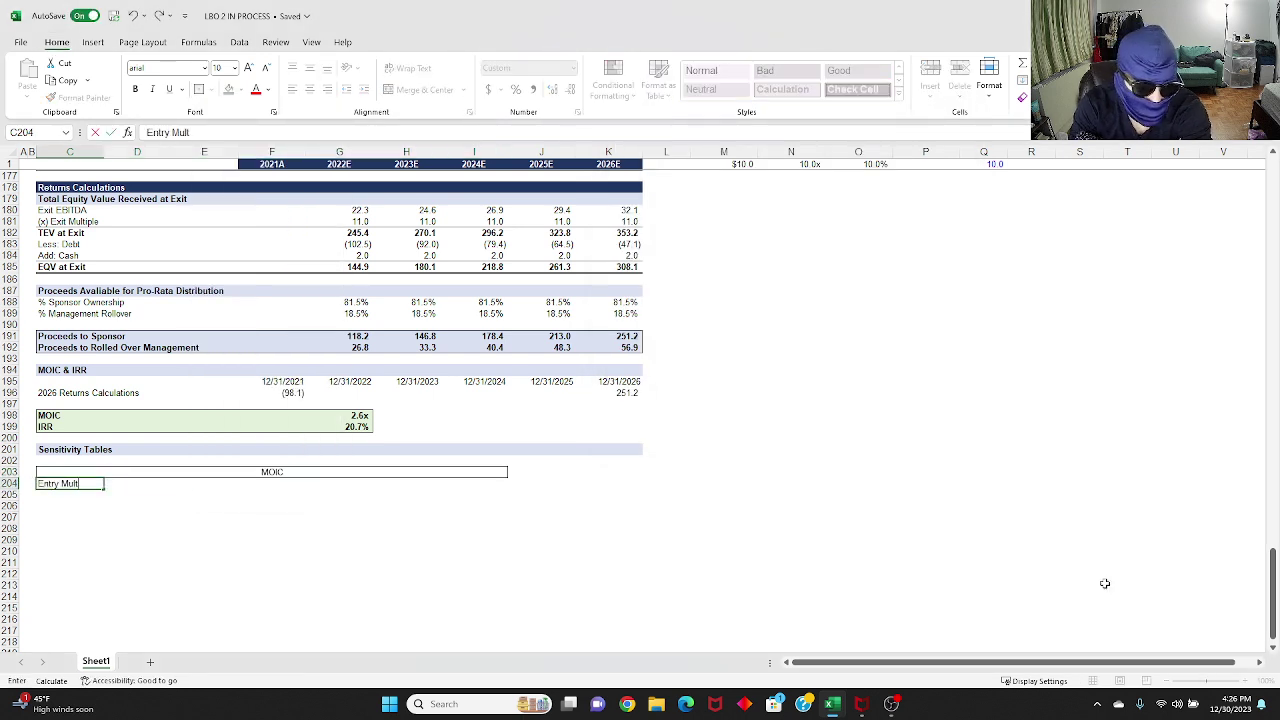
pyautogui.write('iple')
pyautogui.press('Tab')
pyautogui.write('Exit')
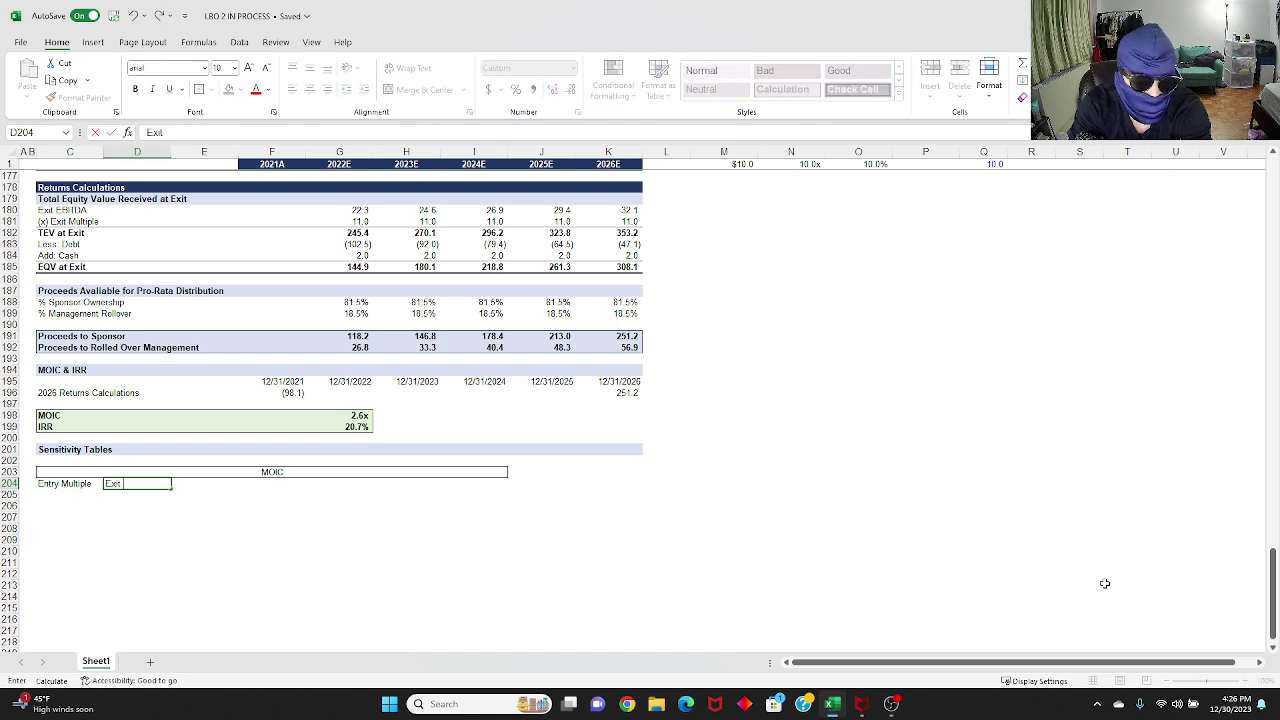
pyautogui.write(' Multiple')
pyautogui.hotkey('ctrl', 'Return')
# Step: Center the Exit Multiple label across the selection D204:I204
pyautogui.hotkey('shift', 'Right')
pyautogui.hotkey('shift', 'Right')
pyautogui.hotkey('shift', 'Right')
pyautogui.hotkey('shift', 'Right')
pyautogui.hotkey('shift', 'Right')
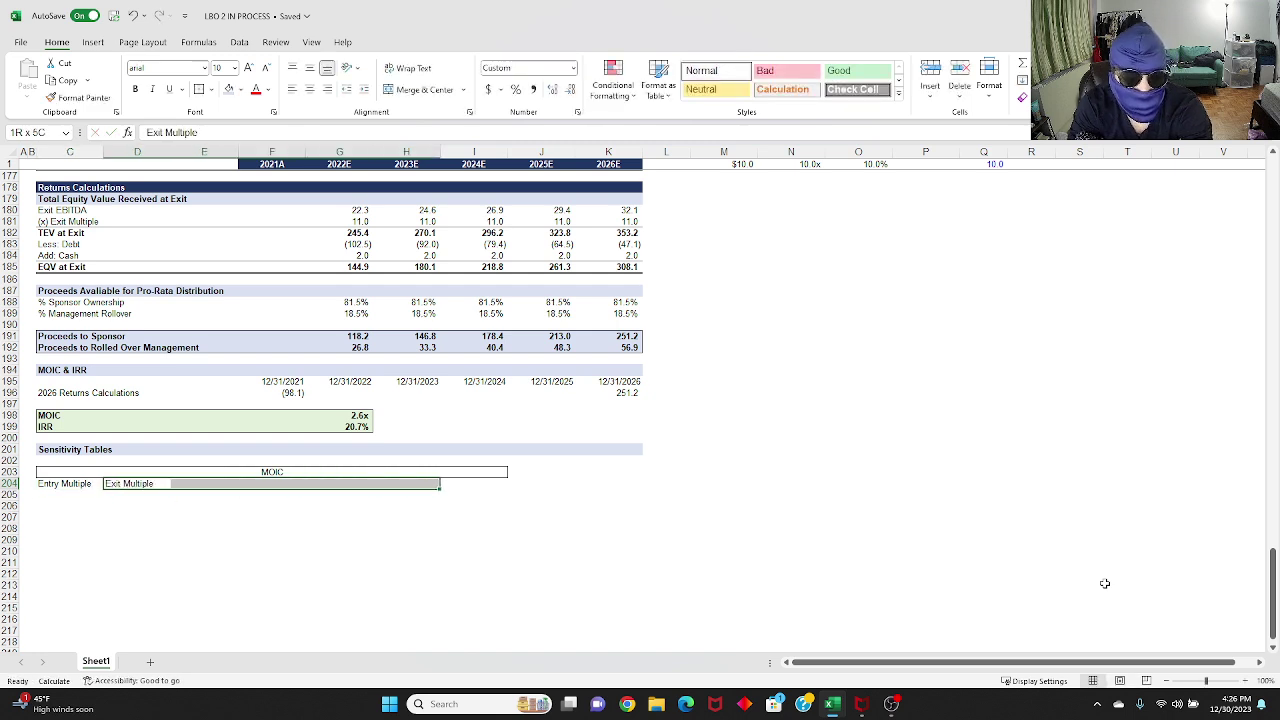
pyautogui.hotkey('ctrl', '1')
pyautogui.press('Left')
pyautogui.press('Tab')
pyautogui.press('Down')
pyautogui.press('Down')
pyautogui.press('Down')
pyautogui.press('Down')
pyautogui.press('Down')
pyautogui.press('Down')
pyautogui.press('Return')
pyautogui.press('Return')
# Step: Underline and italicize the Exit Multiple and Entry Multiple labels in row 204
pyautogui.press('Up')
pyautogui.press('Down')
pyautogui.hotkey('ctrl', 'u')
pyautogui.hotkey('ctrl', 'i')
pyautogui.press('Left')
pyautogui.hotkey('ctrl', 'u')
pyautogui.hotkey('ctrl', 'i')
# Step: Start the exit multiple axis with 9 in D205 and the formula =D205+1 in E205
pyautogui.press('Down')
pyautogui.press('Down')
pyautogui.press('Right')
pyautogui.press('Up')
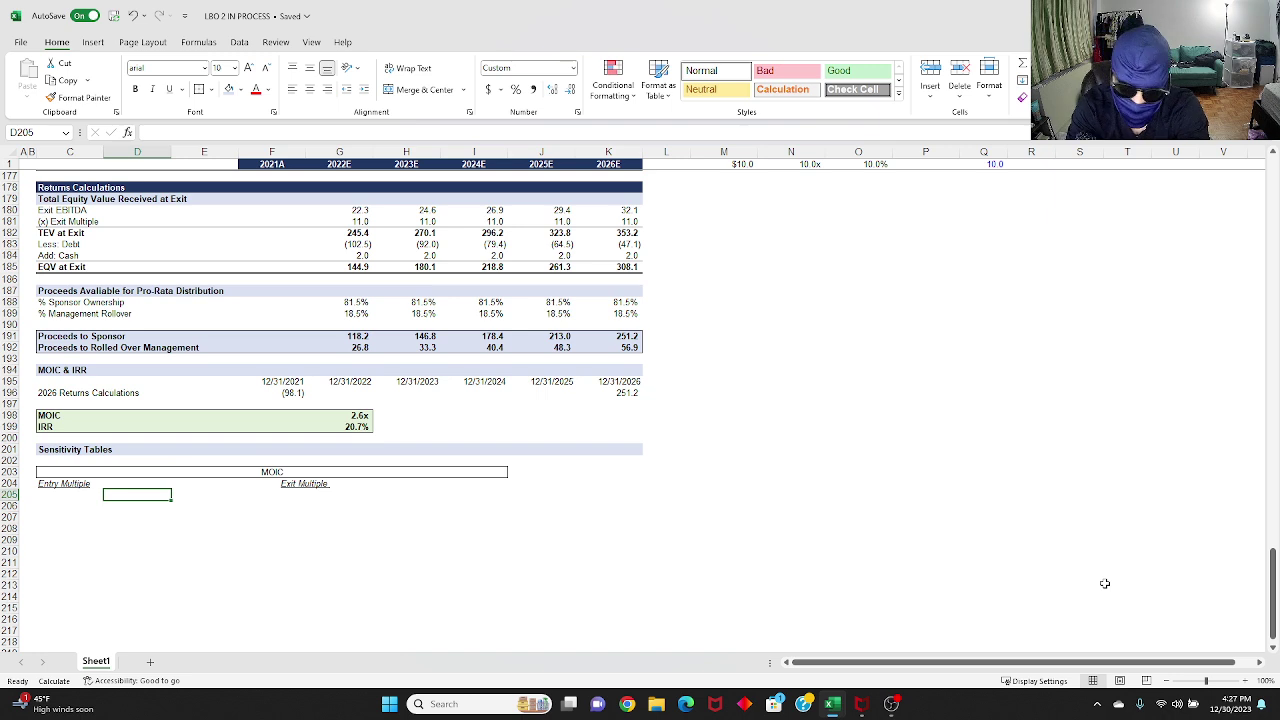
pyautogui.write('9')
pyautogui.press('Tab')
pyautogui.write('=')
pyautogui.press('Left')
pyautogui.write('+1')
pyautogui.hotkey('ctrl', 'Return')
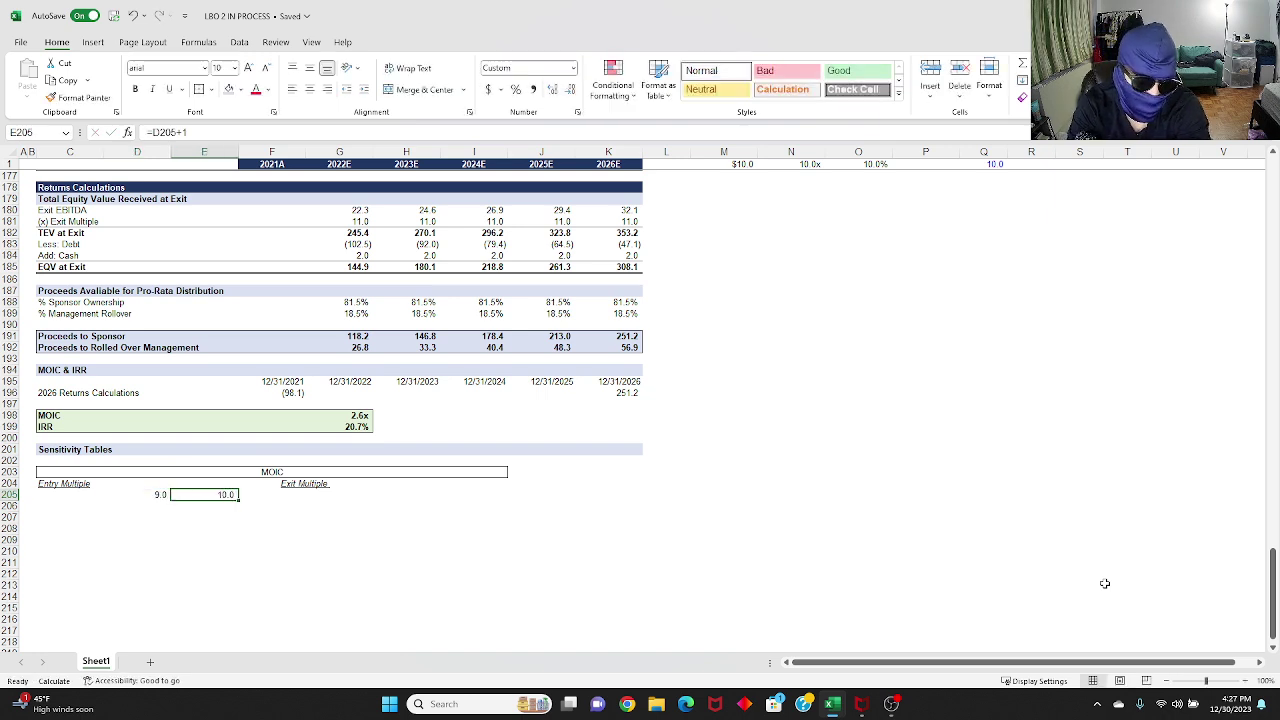
# Step: Copy the increment formula from E205 across the exit multiple axis to I205
pyautogui.hotkey('ctrl', 'c')
pyautogui.hotkey('shift', 'Right')
pyautogui.hotkey('shift', 'Right')
pyautogui.hotkey('shift', 'Right')
pyautogui.hotkey('shift', 'Right')
pyautogui.hotkey('ctrl', 'v')
pyautogui.press('F2')
pyautogui.press('Escape')
# Step: Copy the custom one-decimal multiple (x) number format code from the MOIC result in G198
pyautogui.press('Left')
pyautogui.hotkey('shift', 'Right')
pyautogui.hotkey('shift', 'Right')
pyautogui.hotkey('shift', 'Right')
pyautogui.hotkey('shift', 'Right')
pyautogui.hotkey('shift', 'Right')
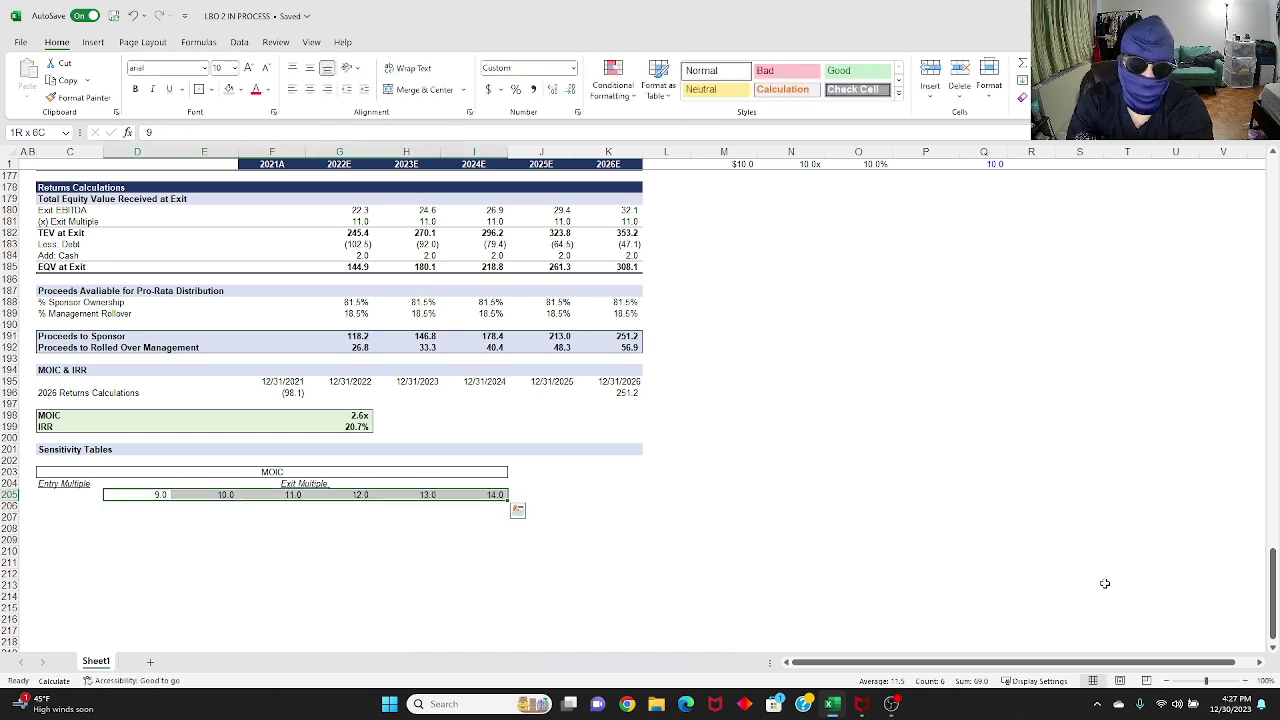
pyautogui.click(357, 405)
pyautogui.click(361, 414)
pyautogui.hotkey('ctrl', '1')
pyautogui.press('Tab')
pyautogui.hotkey('ctrl', 'pageup')
pyautogui.press('Tab')
pyautogui.press('Escape')
# Step: Apply the copied one-decimal multiple format to the exit multiples in D205:I205
pyautogui.hotkey('ctrl', 'Down')
pyautogui.hotkey('ctrl', 'Down')
pyautogui.hotkey('ctrl', 'Down')
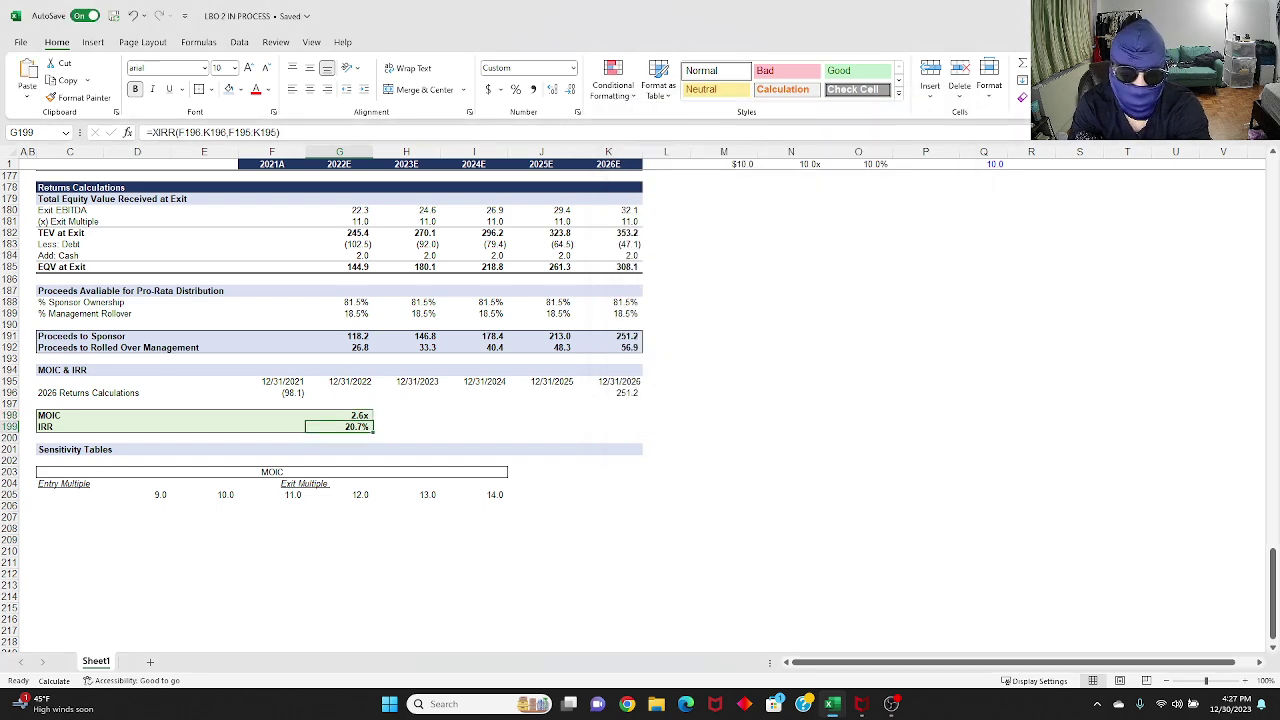
pyautogui.hotkey('ctrl', 'Up')
pyautogui.press('Left')
pyautogui.press('Left')
pyautogui.press('Left')
pyautogui.hotkey('ctrl', 'shift', 'Right')
pyautogui.hotkey('ctrl', '1')
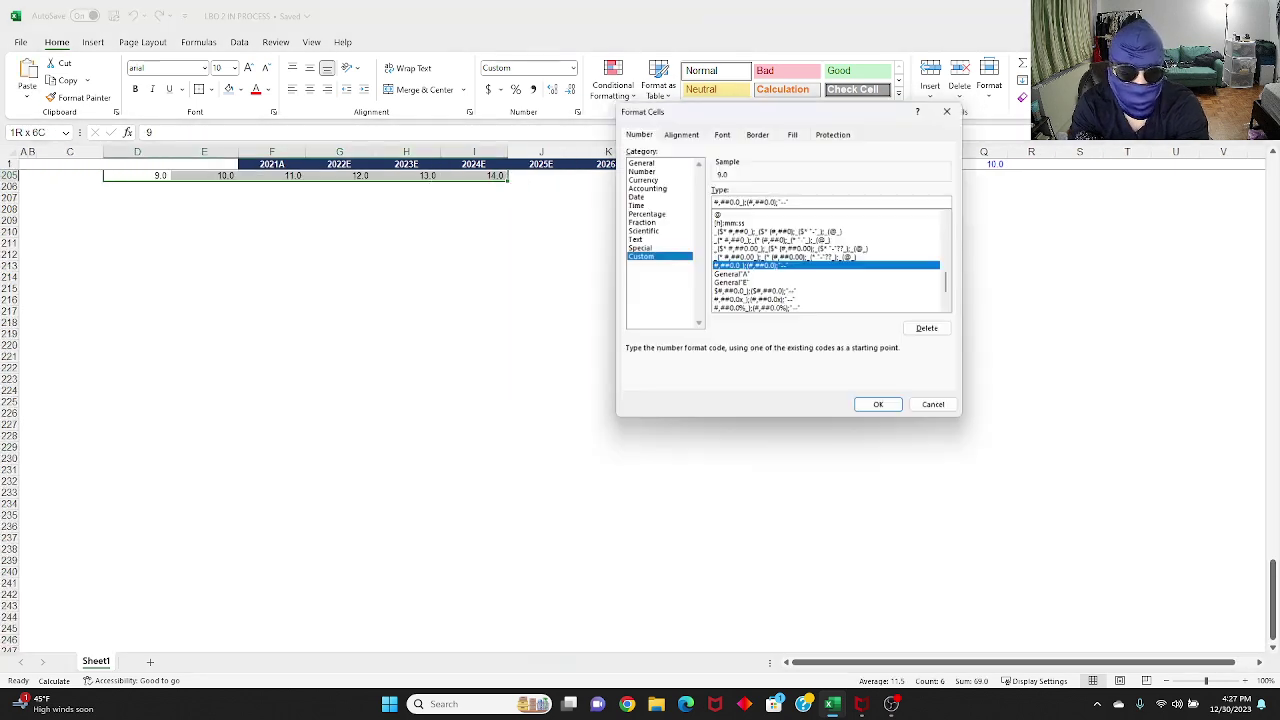
pyautogui.press('Tab')
pyautogui.hotkey('ctrl', 'v')
pyautogui.press('Return')
pyautogui.press('Up')
pyautogui.scroll(7, 615, 498)
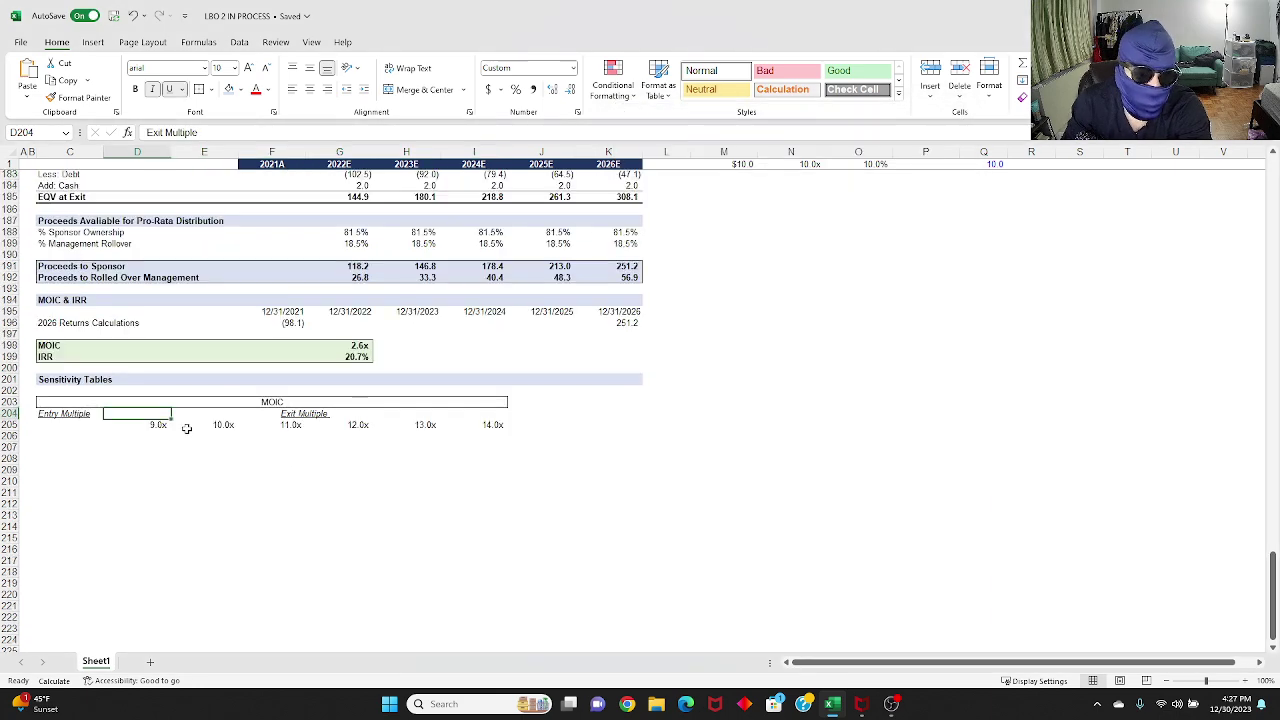
# Step: Fill the entry multiple axis from C206 down with =TRANSPOSE(D205:I205)
pyautogui.press('Down')
pyautogui.press('Down')
pyautogui.press('Left')
pyautogui.write('=')
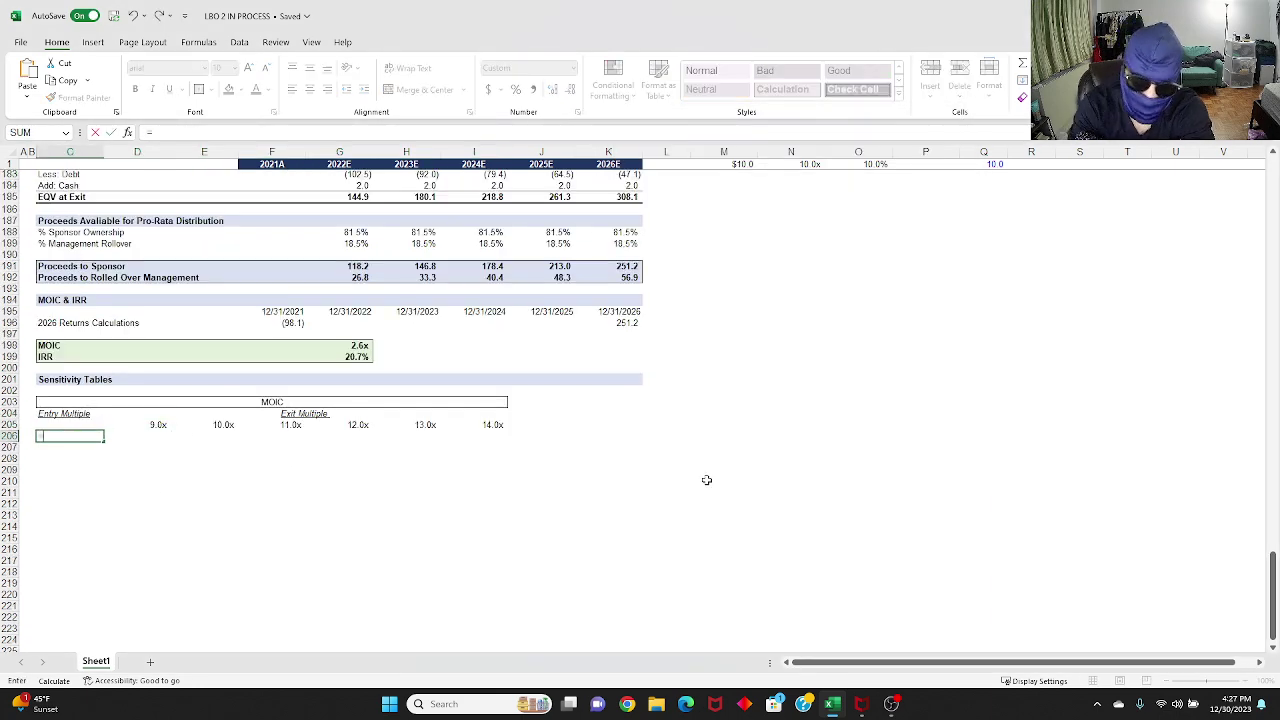
pyautogui.write('transpose(')
pyautogui.press('Up')
pyautogui.press('Right')
pyautogui.hotkey('shift', 'Right')
pyautogui.hotkey('shift', 'Right')
pyautogui.hotkey('shift', 'Right')
pyautogui.hotkey('shift', 'Right')
pyautogui.hotkey('shift', 'Right')
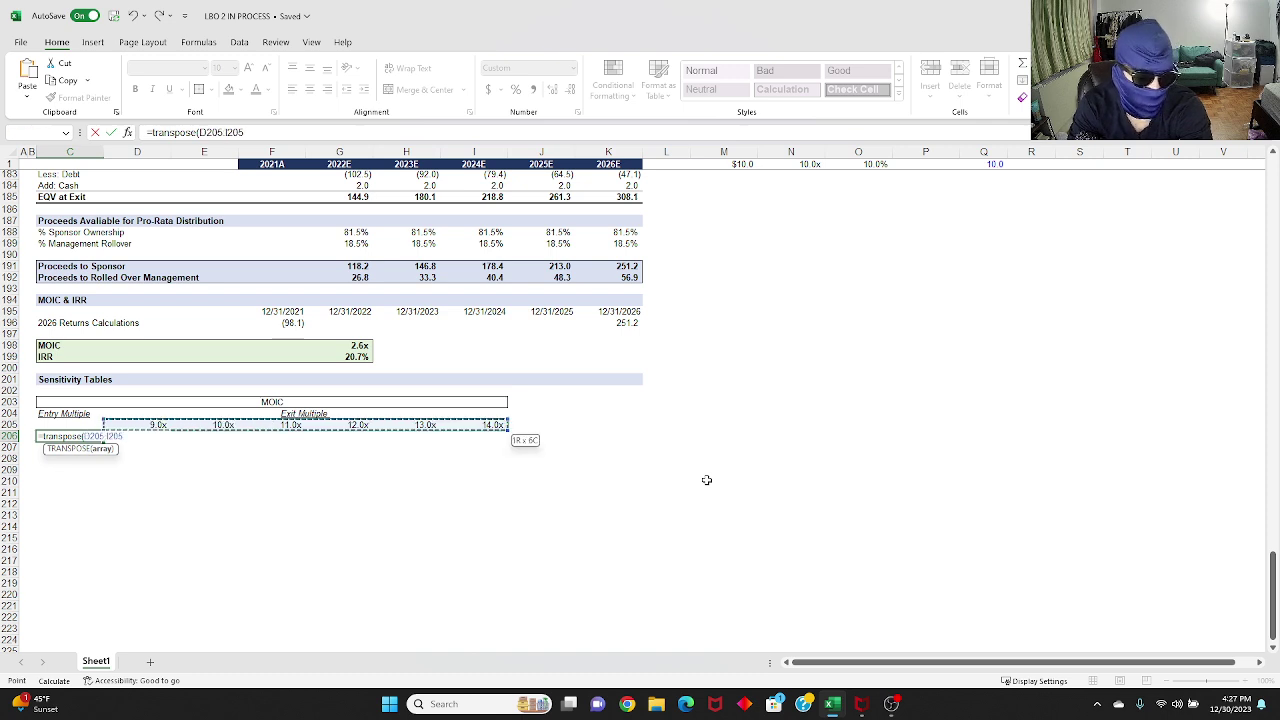
pyautogui.press('Return')
# Step: Convert the transposed entry multiples in C206:C211 to hardcoded values
pyautogui.press('Up')
pyautogui.press('Down')
pyautogui.press('Up')
pyautogui.hotkey('ctrl', 'shift', 'Down')
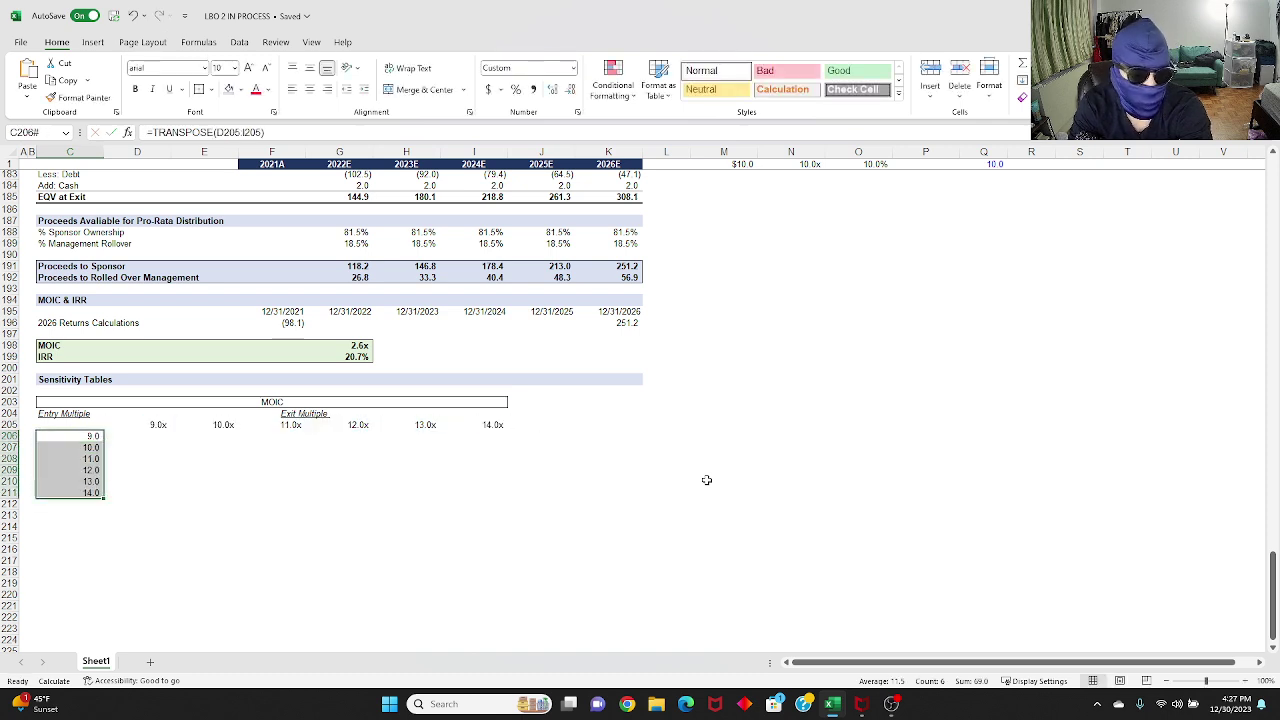
pyautogui.hotkey('ctrl', 'c')
pyautogui.hotkey('ctrl', 'alt', 'v')
pyautogui.press('v')
pyautogui.press('Return')
pyautogui.press('Down')
pyautogui.press('Up')
# Step: Paste the number format of the exit multiple in D205 onto the entry multiples in C206:C211
pyautogui.press('Right')
pyautogui.press('Right')
pyautogui.press('Up')
pyautogui.press('Left')
pyautogui.hotkey('ctrl', 'c')
pyautogui.press('Left')
pyautogui.press('Down')
pyautogui.hotkey('ctrl', 'shift', 'Down')
pyautogui.hotkey('ctrl', 'alt', 'v')
pyautogui.press('t')
pyautogui.press('Return')
pyautogui.press('Escape')
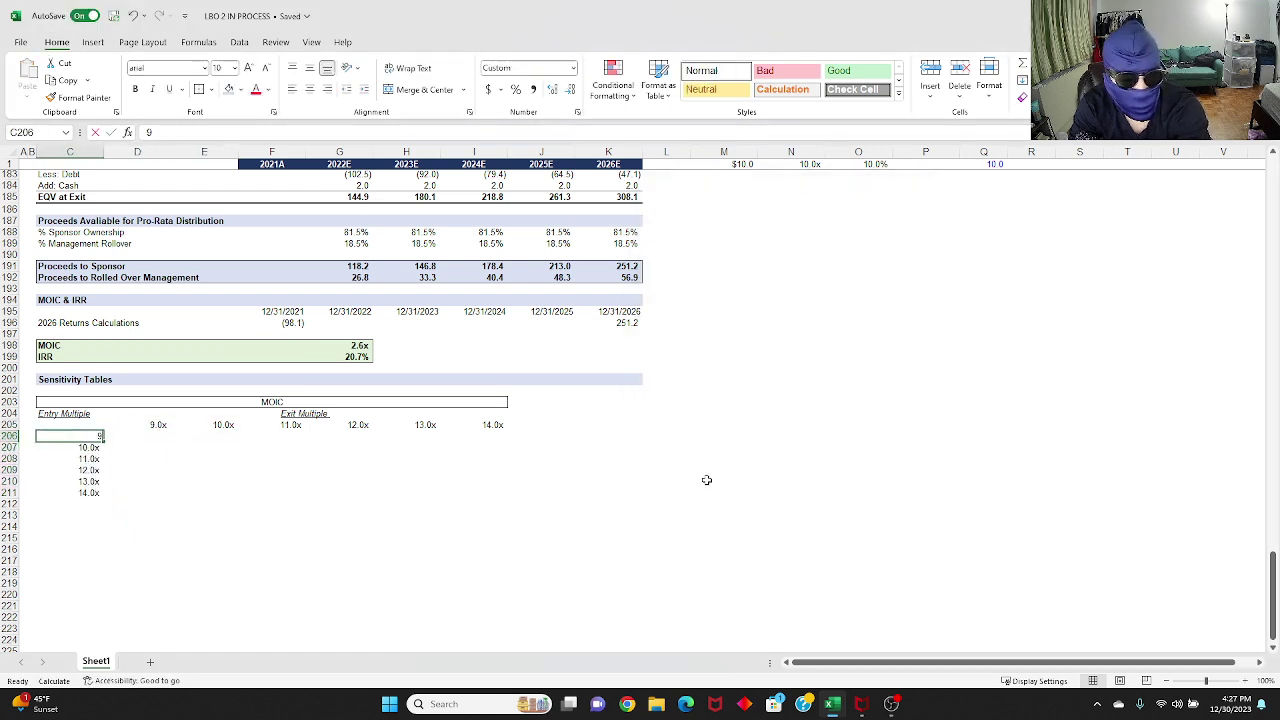
# Step: Link the corner cell C205 of the MOIC table to the MOIC result with =G198
pyautogui.press('Up')
pyautogui.write('=')
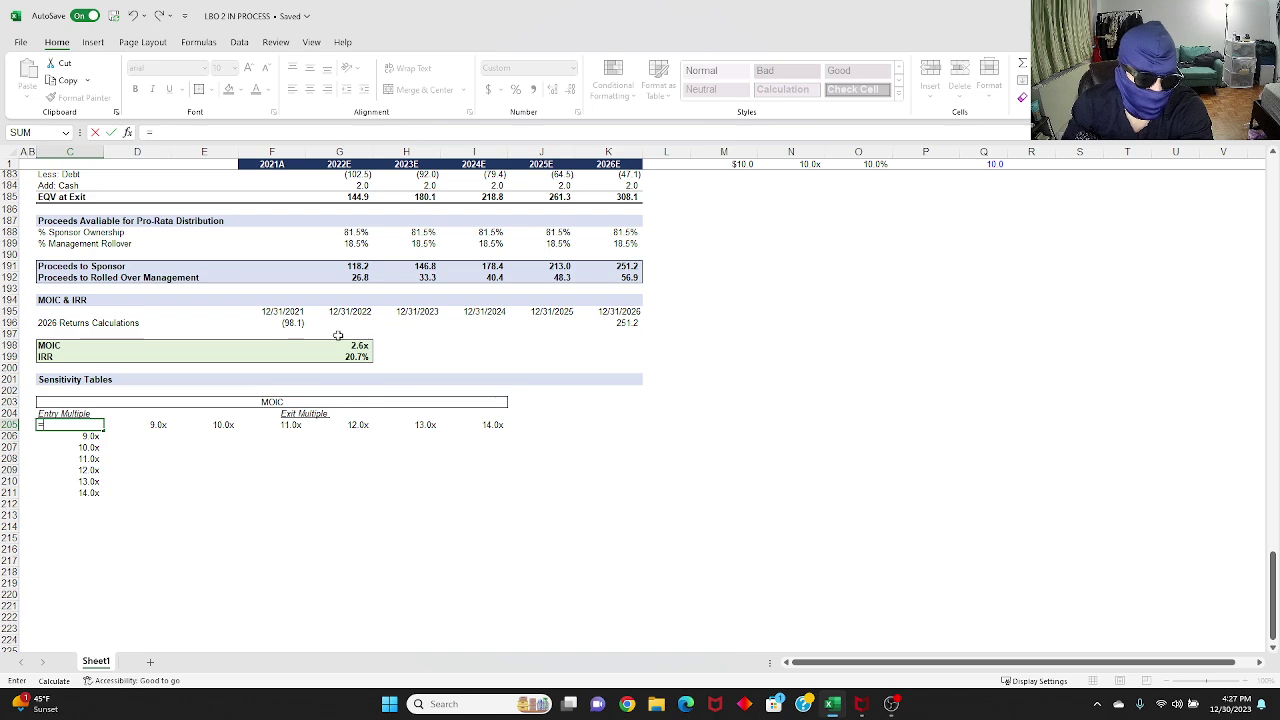
pyautogui.click(340, 346)
pyautogui.hotkey('ctrl', 'Return')
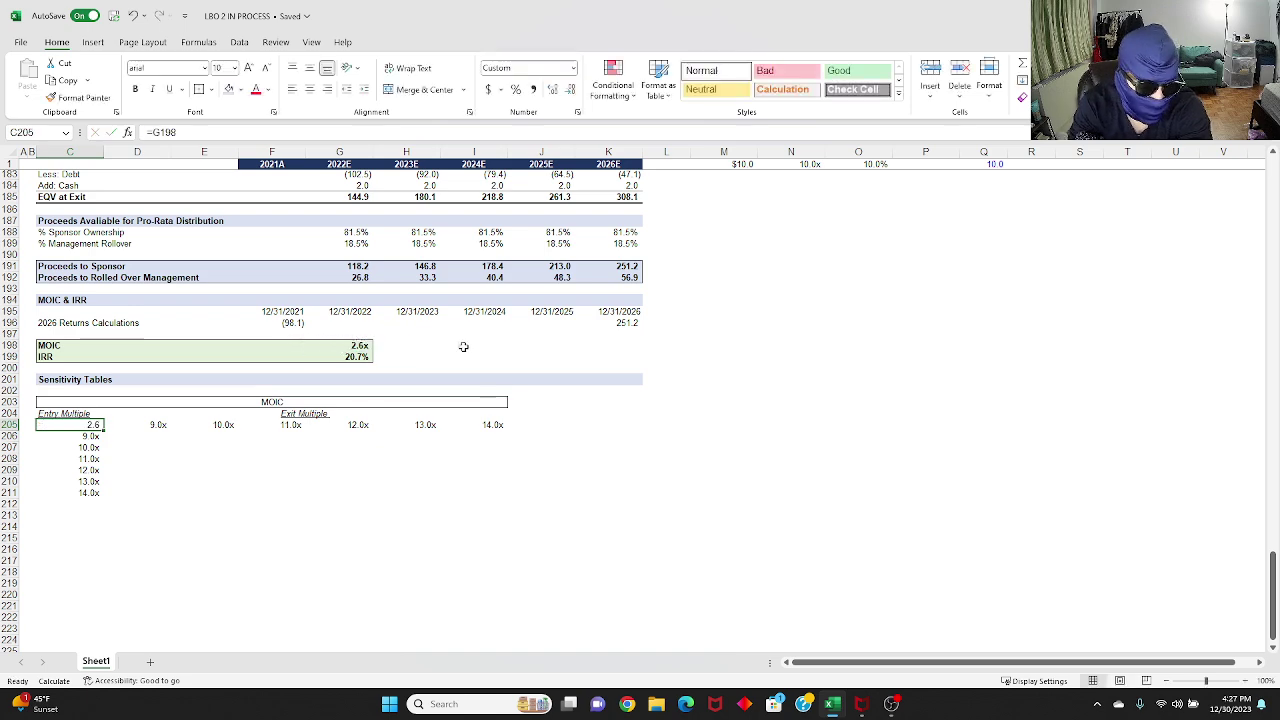
# Step: Apply the one-decimal multiple number format used in D205 to the linked MOIC in C205
pyautogui.hotkey('ctrl', '1')
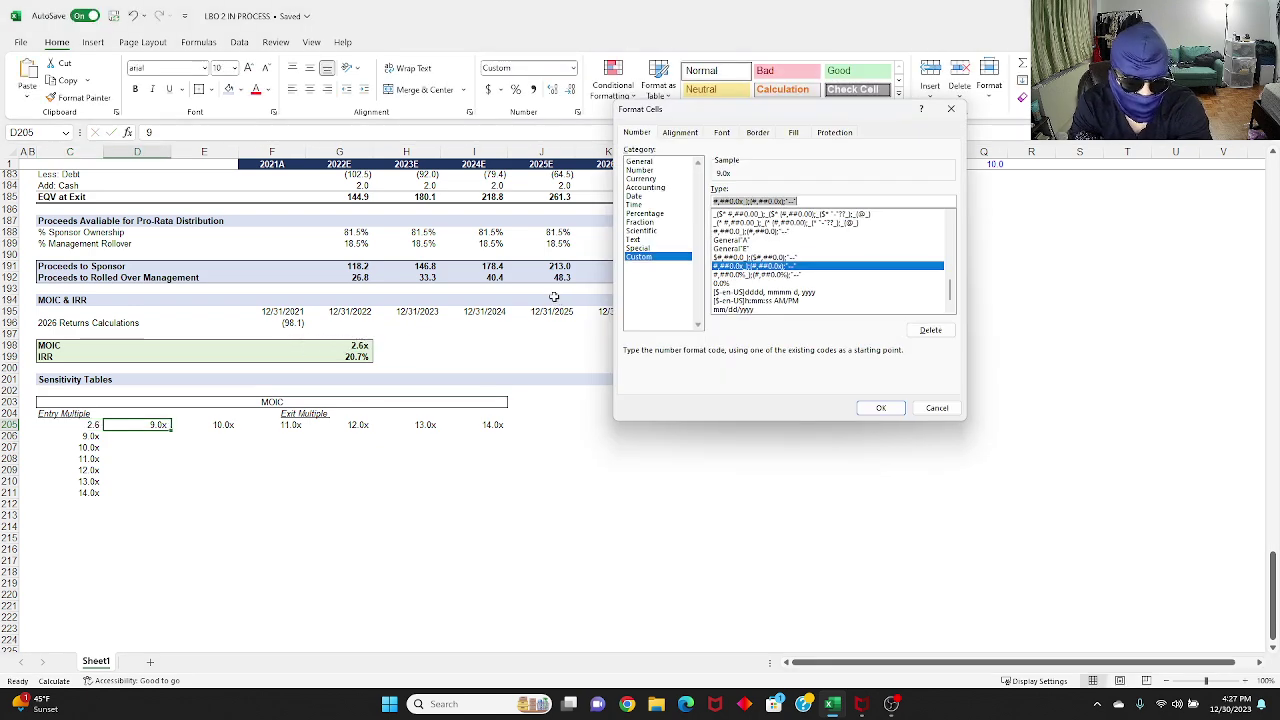
pyautogui.press('Tab')
pyautogui.press('Tab')
pyautogui.press('Tab')
pyautogui.press('Down')
pyautogui.press('Down')
pyautogui.press('Down')
pyautogui.press('Down')
pyautogui.press('Return')
# Step: Set the font colour of the linked MOIC in C205 to white
pyautogui.press('alt')
pyautogui.press('h')
pyautogui.press('f')
pyautogui.press('c')
pyautogui.press('Down')
pyautogui.press('Down')
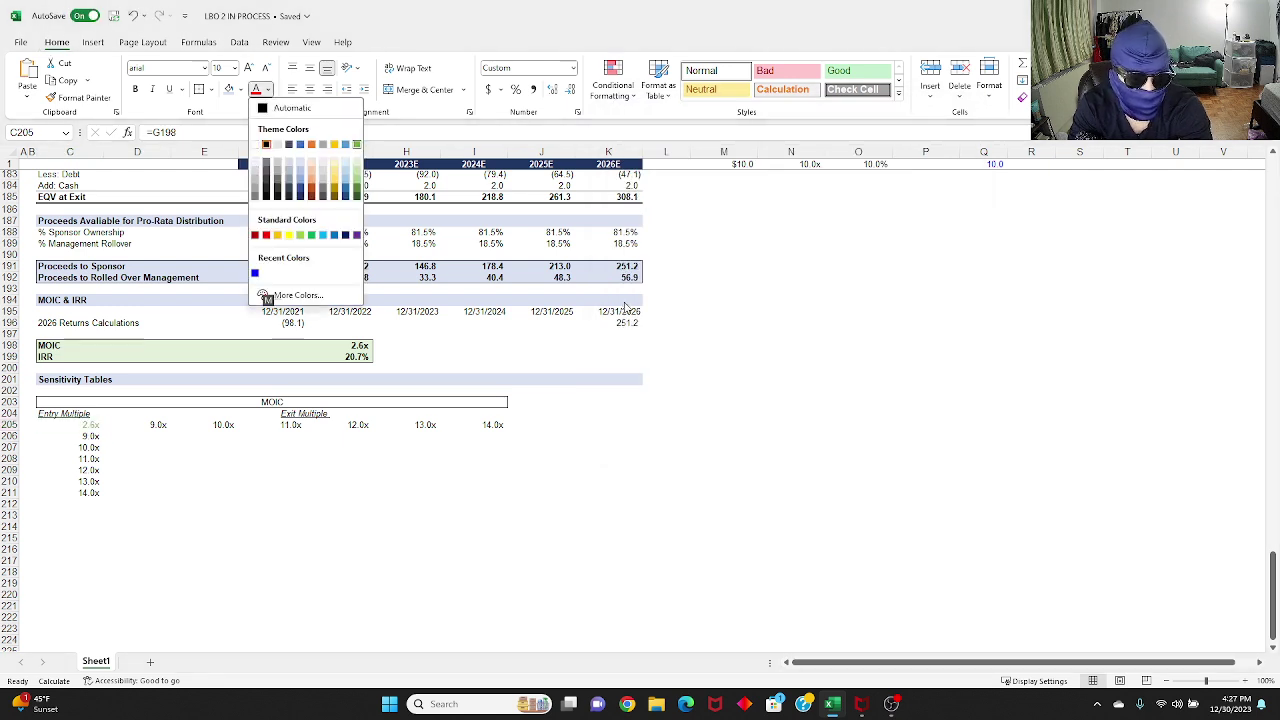
pyautogui.press('Return')
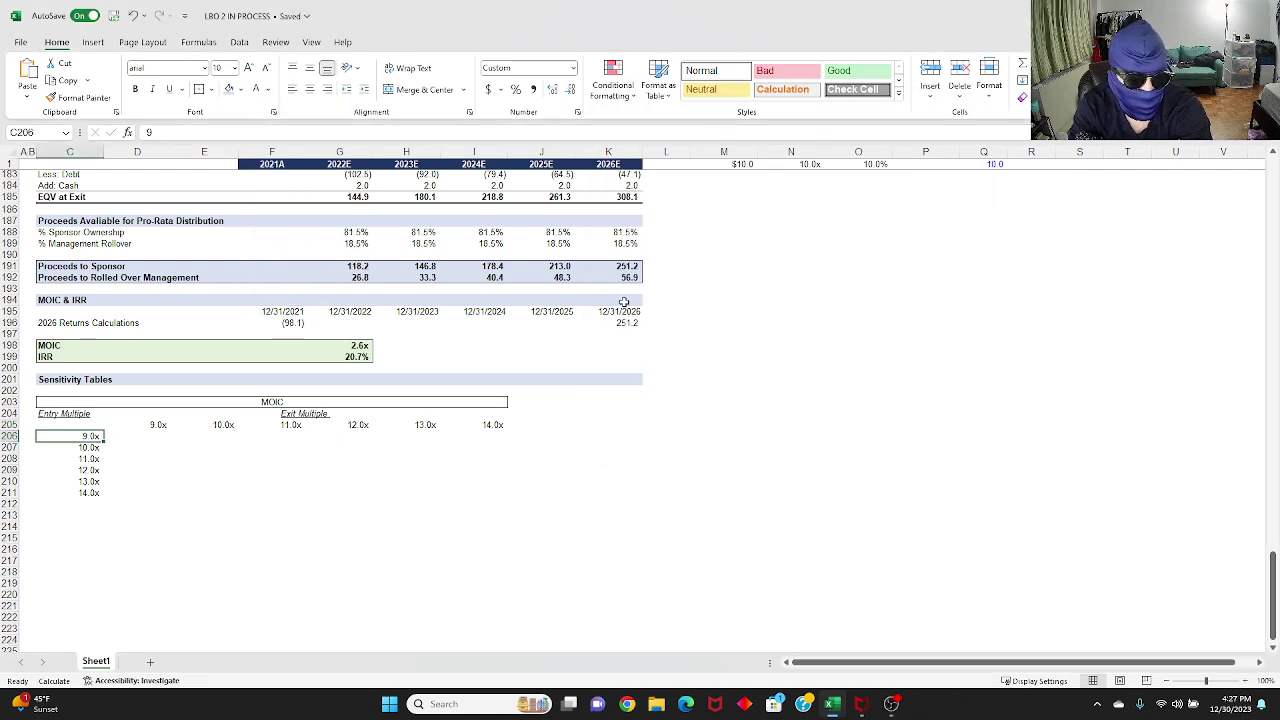
# Step: Create a what-if data table on C205:I211 with row input cell F6 (exit multiple) and column input cell F5 (entry multiple)
pyautogui.hotkey('ctrl', 'shift', 'Down')
pyautogui.hotkey('ctrl', 'shift', 'Right')
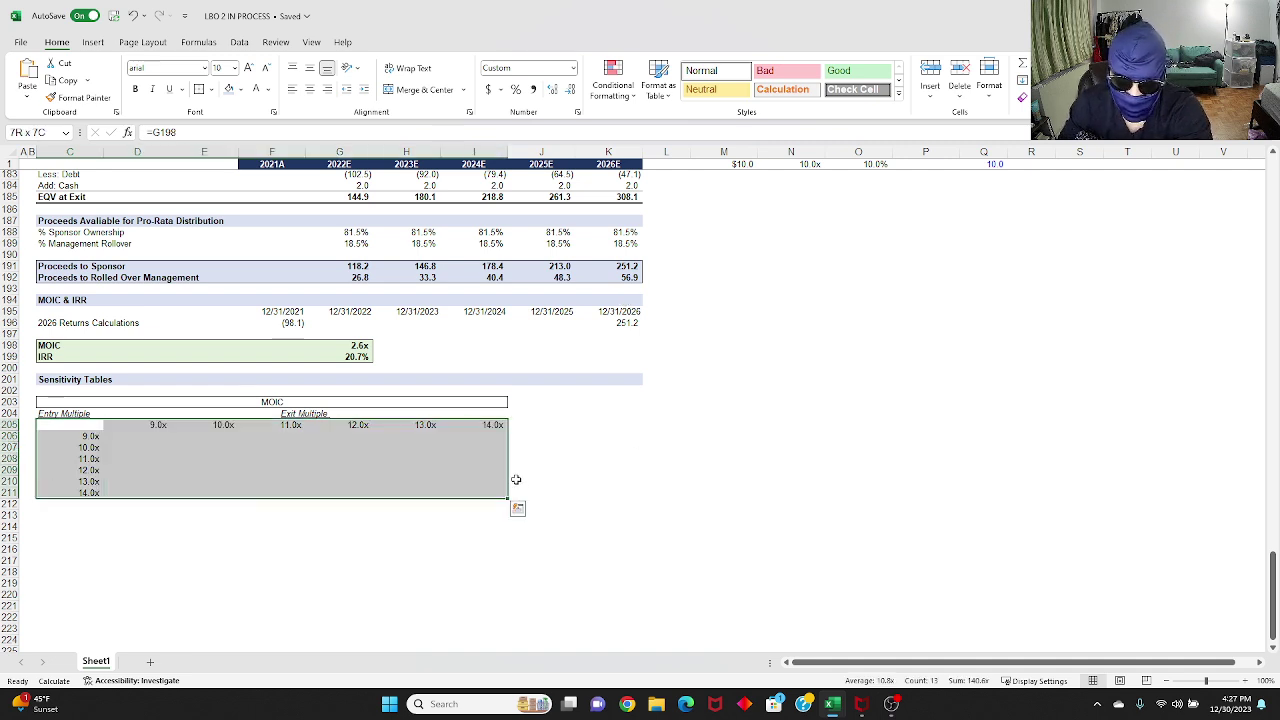
pyautogui.press('alt')
pyautogui.press('a')
pyautogui.press('w')
pyautogui.press('t')
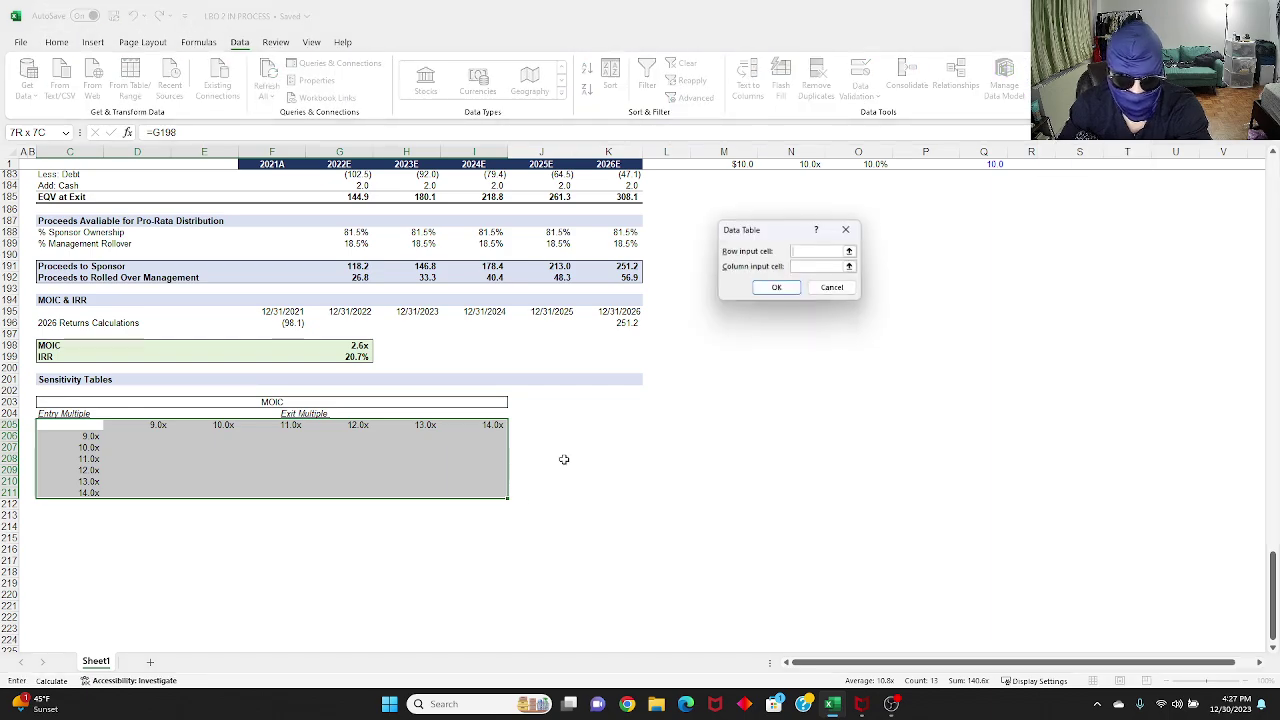
pyautogui.scroll(20, 660, 450)
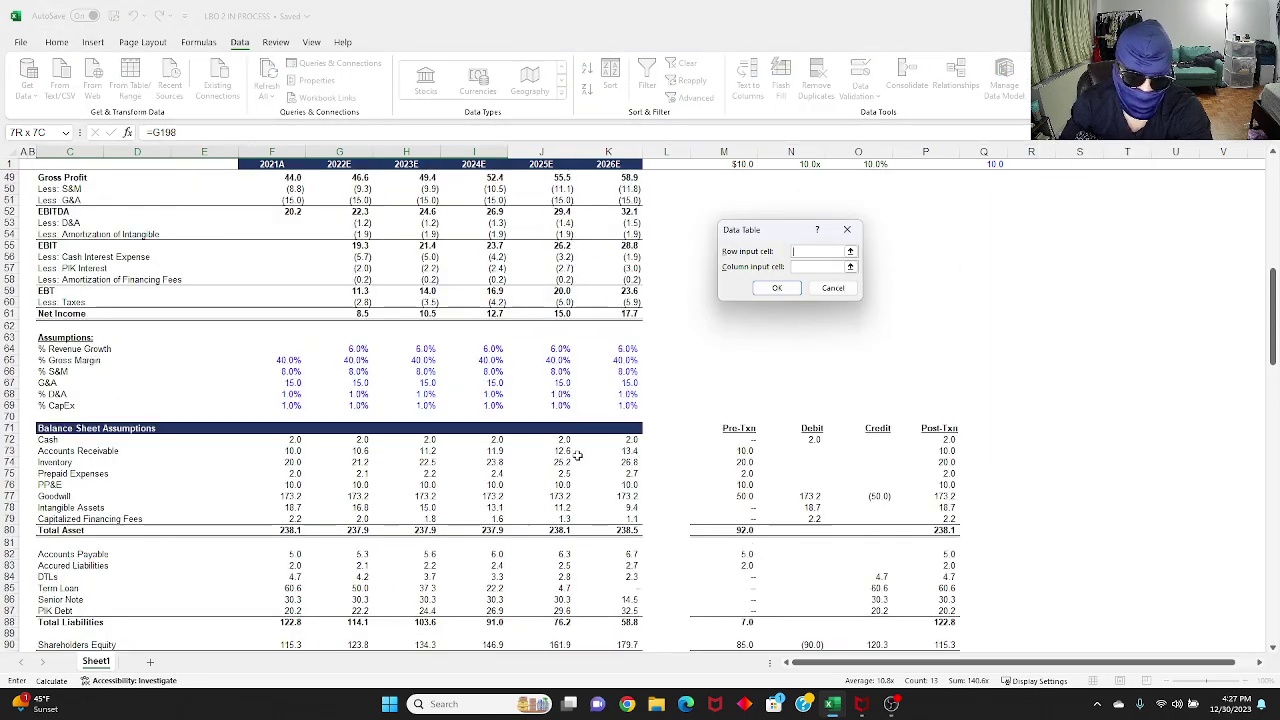
pyautogui.scroll(1, 539, 445)
pyautogui.click(296, 219)
pyautogui.press('Tab')
pyautogui.click(298, 210)
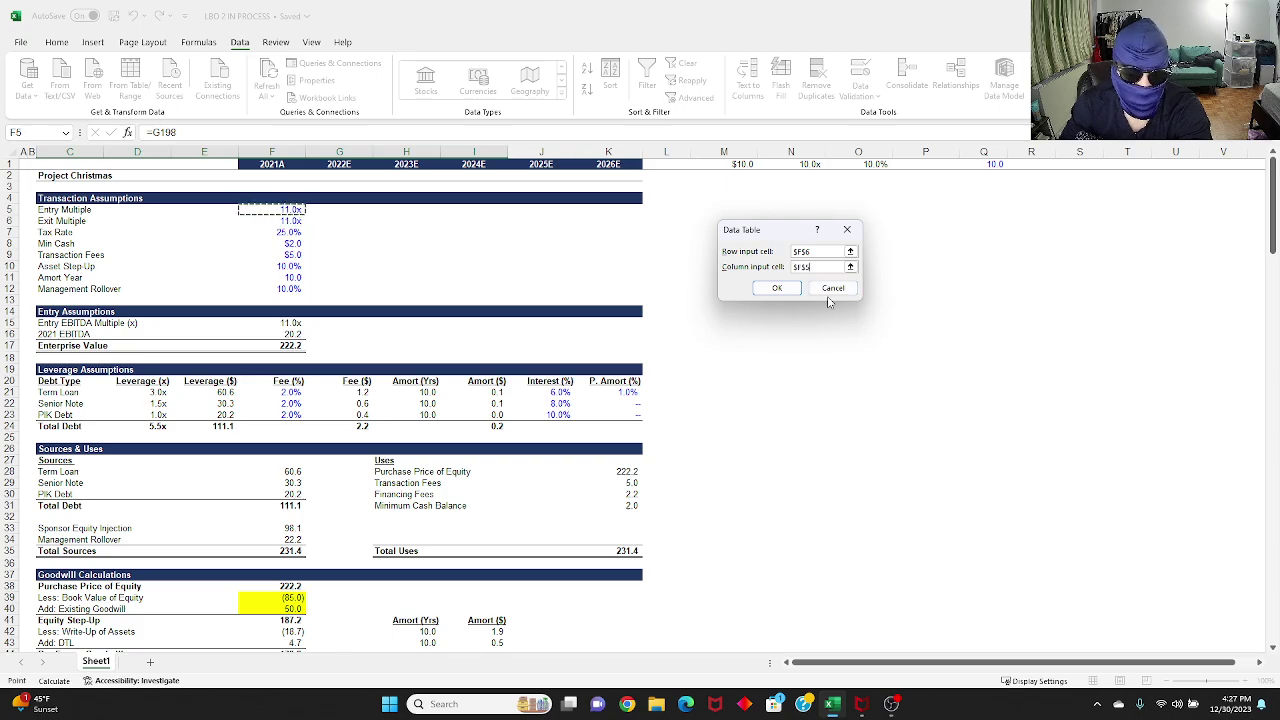
pyautogui.click(777, 287)
# Step: Add border lines to the left of the MOIC results in D206:D211 and beneath the exit multiples in D205:I205
pyautogui.scroll(-20, 694, 331)
pyautogui.scroll(-20, 661, 422)
pyautogui.click(281, 507)
pyautogui.click(160, 461)
pyautogui.moveTo(160, 461); pyautogui.dragTo(160, 517)
pyautogui.click(56, 42)
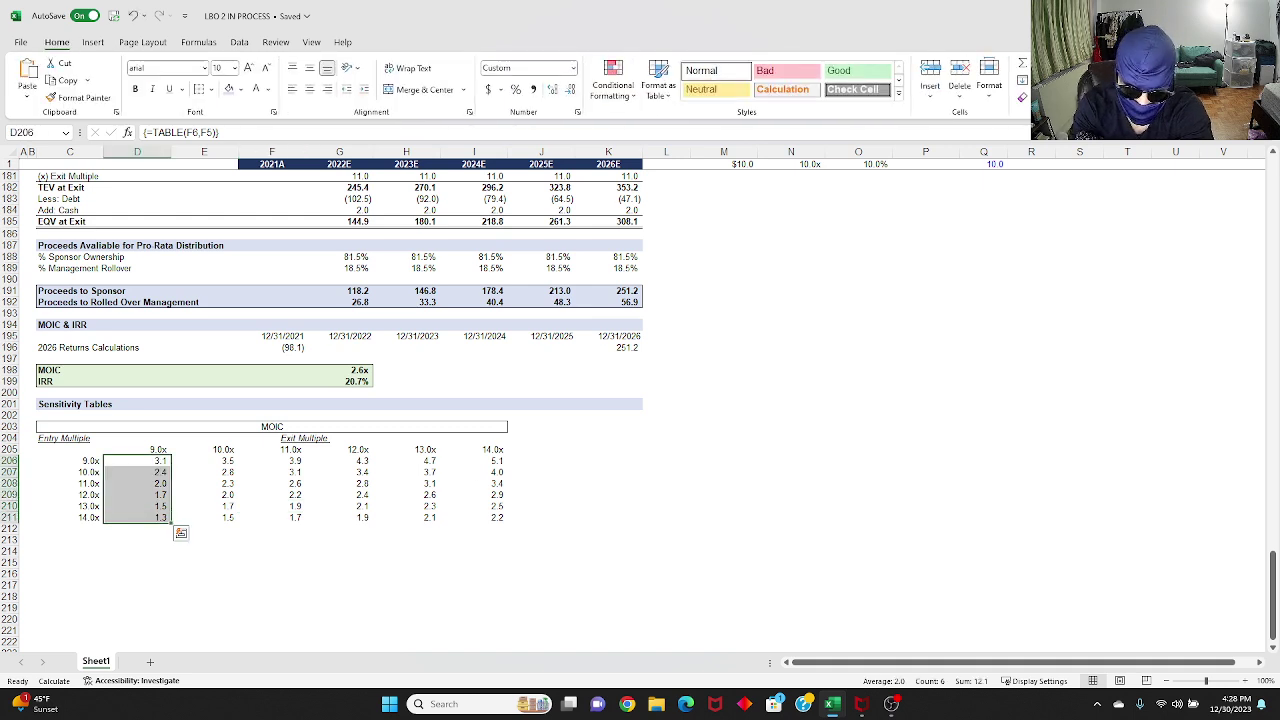
pyautogui.hotkey('ctrl', 'shift', 'Right')
pyautogui.click(137, 461)
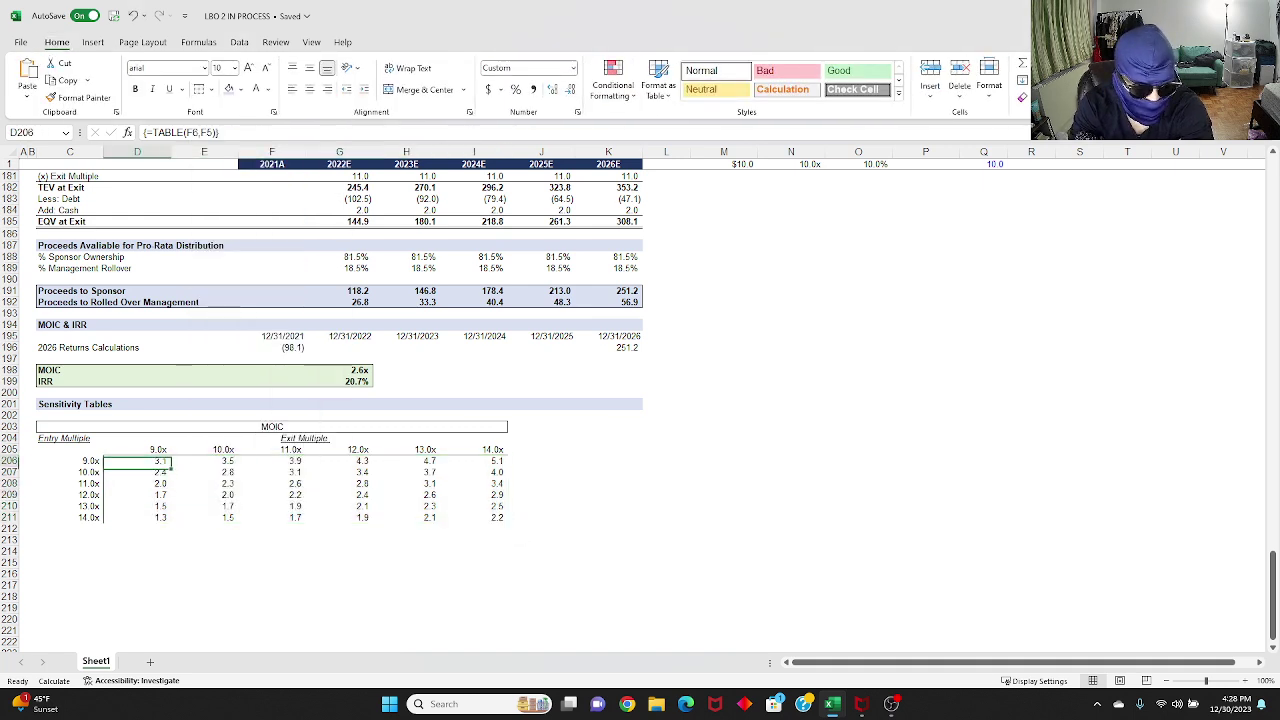
# Step: Copy the custom multiple number format code from the MOIC result in G198
pyautogui.press('Right')
pyautogui.press('Right')
pyautogui.press('Right')
pyautogui.press('Up')
pyautogui.press('Up')
pyautogui.press('Up')
pyautogui.press('Up')
pyautogui.press('Up')
pyautogui.press('Up')
pyautogui.press('Up')
pyautogui.press('Up')
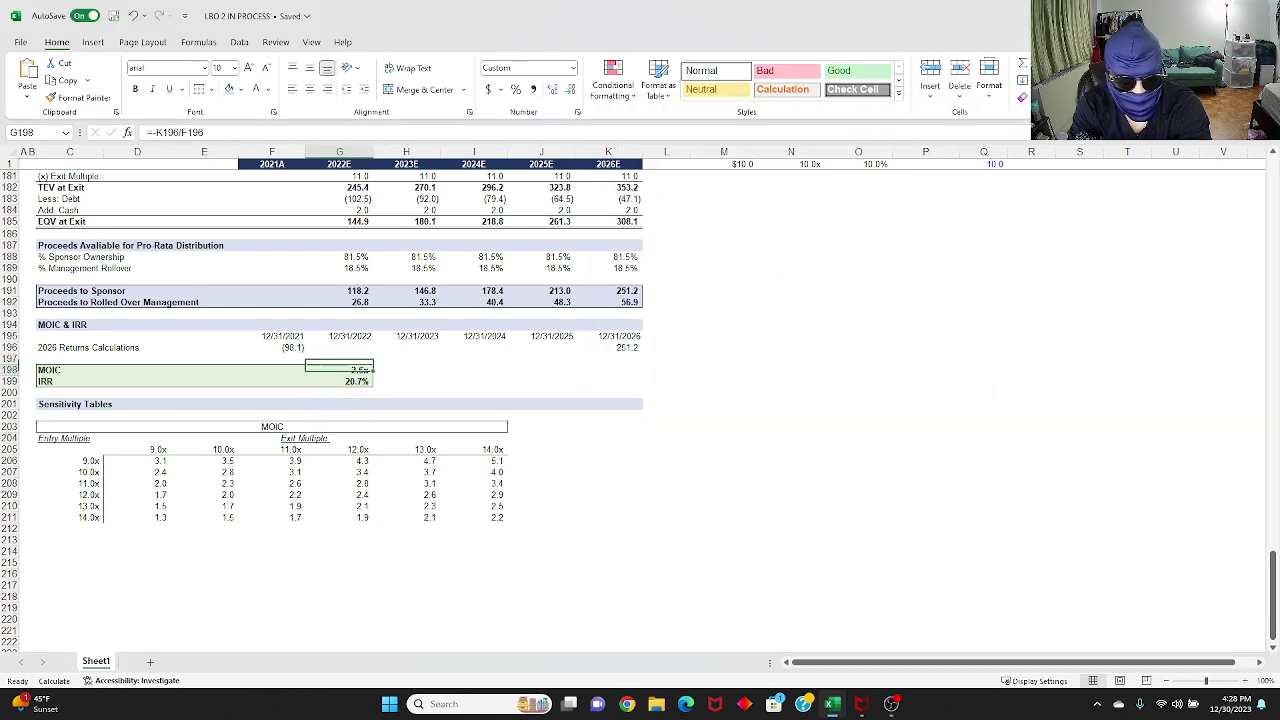
pyautogui.hotkey('ctrl', '1')
pyautogui.press('Escape')
# Step: Apply the copied multiple number format to the MOIC data table results in D206:I211
pyautogui.press('Down')
pyautogui.press('Down')
pyautogui.press('Down')
pyautogui.press('Down')
pyautogui.press('Down')
pyautogui.press('Down')
pyautogui.press('Down')
pyautogui.press('Down')
pyautogui.press('Down')
pyautogui.press('Down')
pyautogui.press('Down')
pyautogui.press('Down')
pyautogui.press('Up')
pyautogui.press('Up')
pyautogui.press('Up')
pyautogui.press('Up')
pyautogui.press('Left')
pyautogui.press('Left')
pyautogui.press('Left')
pyautogui.hotkey('ctrl', 'shift', 'Down')
pyautogui.hotkey('ctrl', 'shift', 'Right')
pyautogui.hotkey('ctrl', '1')
pyautogui.press('Tab')
pyautogui.hotkey('ctrl', 'v')
pyautogui.press('Return')
pyautogui.press('Down')
pyautogui.press('Down')
pyautogui.press('Up')
pyautogui.press('Up')
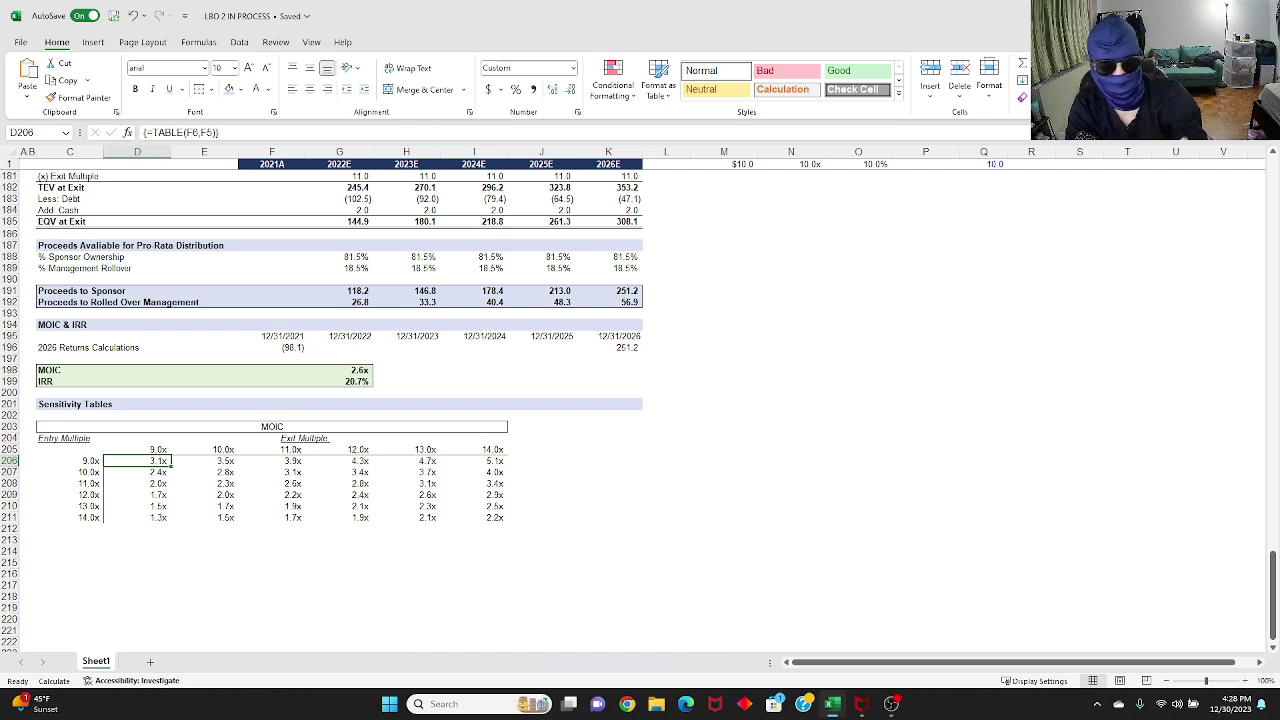
# Step: Examine the MOIC results down the 9.0x exit multiple column and across the 14.0x entry multiple row
pyautogui.press('Down')
pyautogui.press('Down')
pyautogui.press('Down')
pyautogui.press('Down')
pyautogui.press('Down')
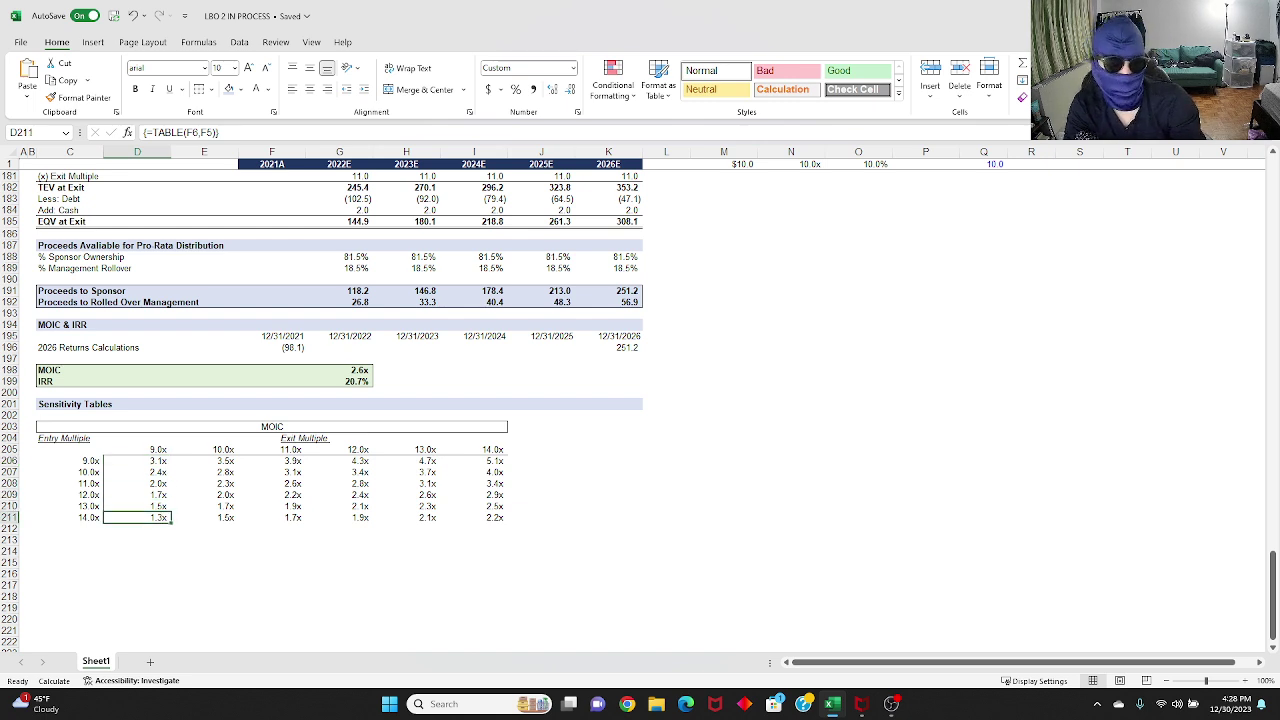
pyautogui.press('Right')
pyautogui.press('Right')
pyautogui.press('Right')
pyautogui.press('Right')
pyautogui.press('Right')
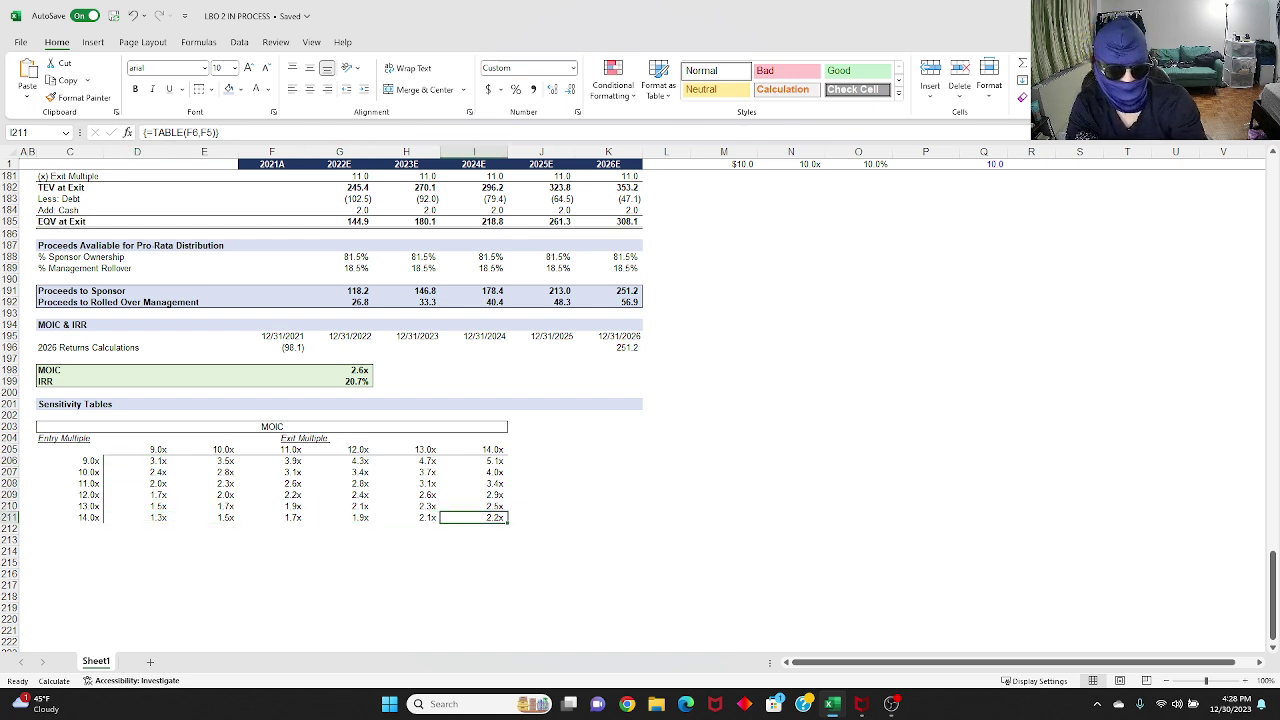
pyautogui.press('Left')
pyautogui.press('Left')
pyautogui.press('Left')
pyautogui.press('Left')
pyautogui.press('Left')
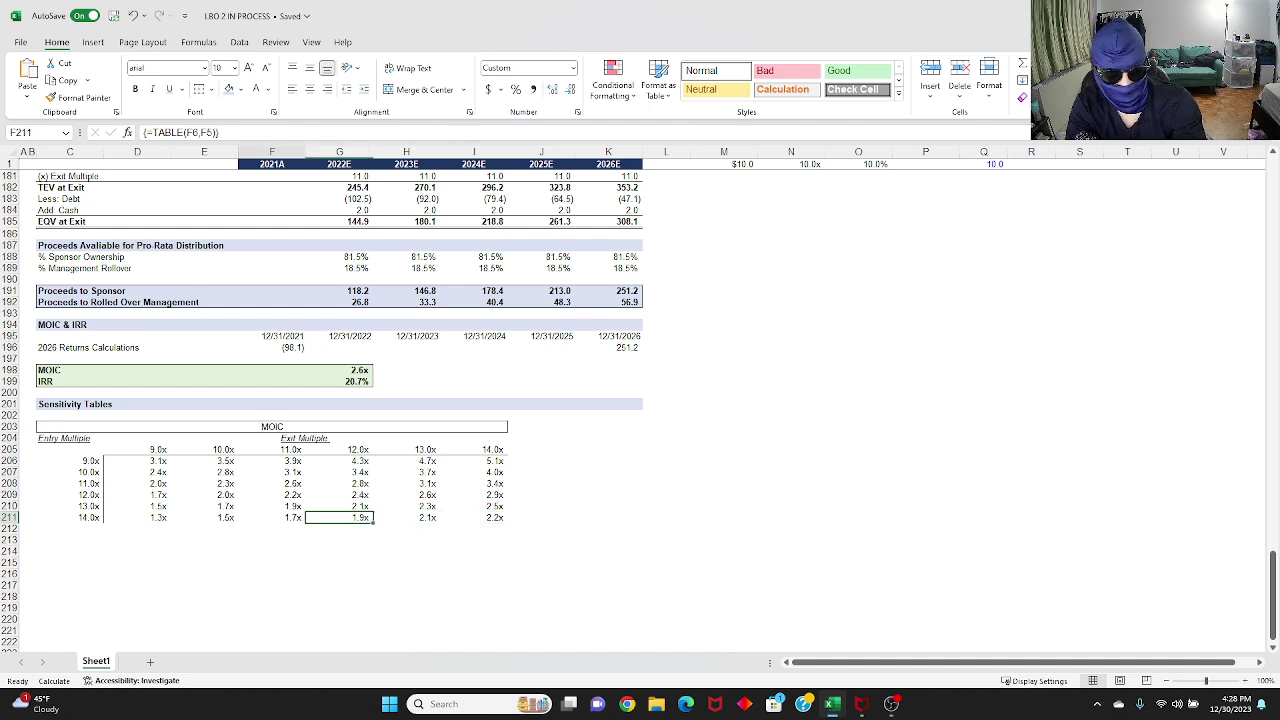
# Step: Examine how MOIC varies with the exit multiple along the 9.0x entry multiple row
pyautogui.press('Up')
pyautogui.press('Up')
pyautogui.press('Up')
pyautogui.press('Up')
pyautogui.press('Up')
pyautogui.press('Right')
pyautogui.press('Right')
pyautogui.press('Right')
pyautogui.press('Right')
pyautogui.press('Right')
pyautogui.press('Right')
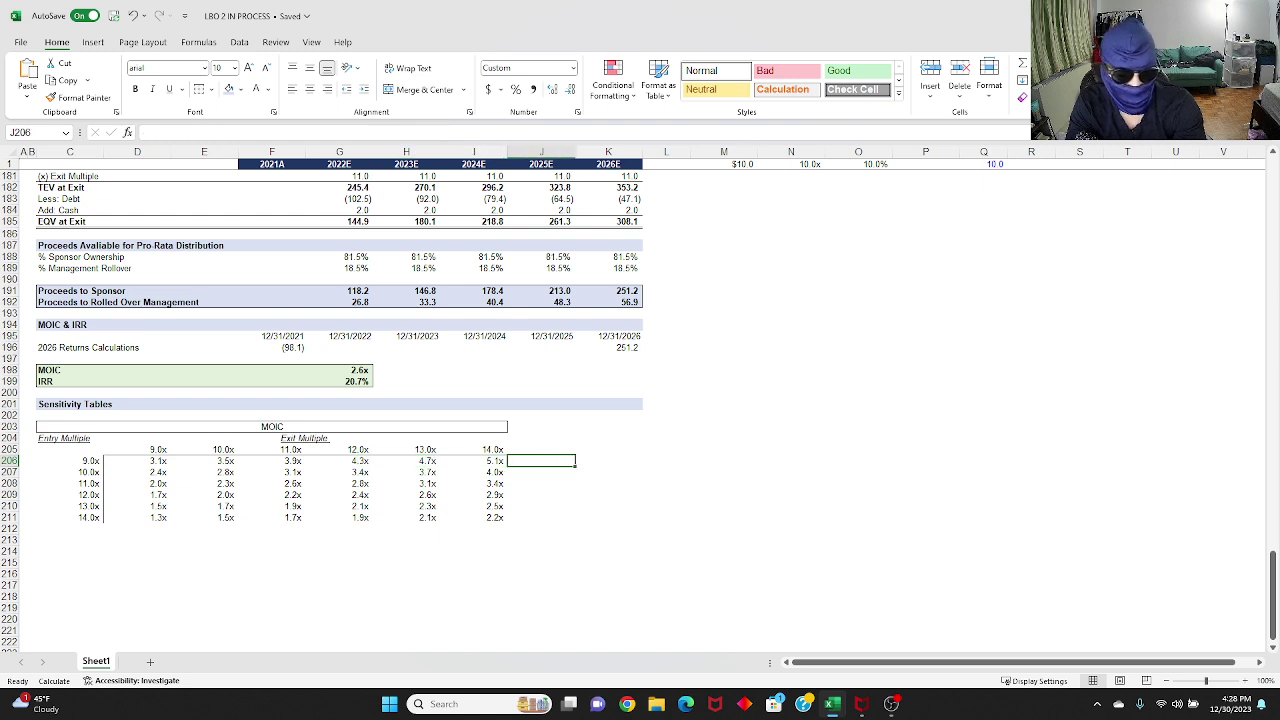
pyautogui.press('Left')
pyautogui.press('Left')
pyautogui.press('Left')
pyautogui.press('Left')
pyautogui.press('Left')
pyautogui.press('Left')
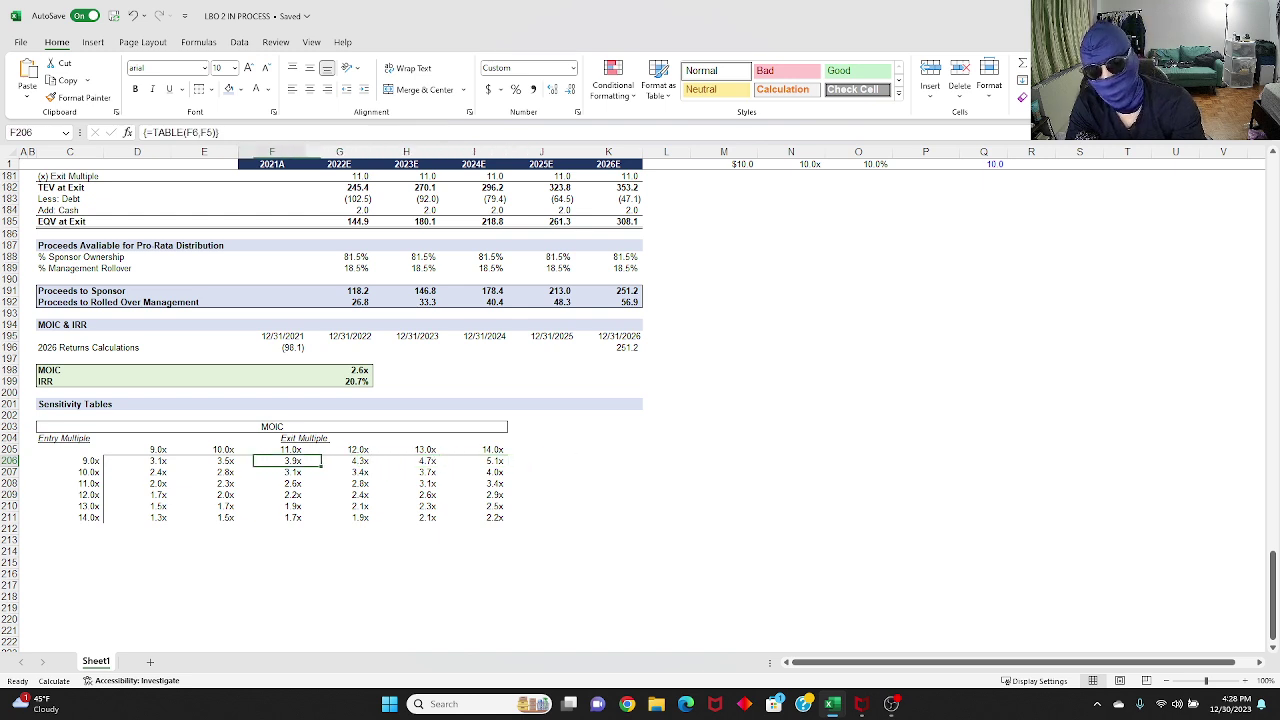
pyautogui.press('Right')
pyautogui.press('Right')
pyautogui.press('Right')
pyautogui.press('Right')
pyautogui.press('Right')
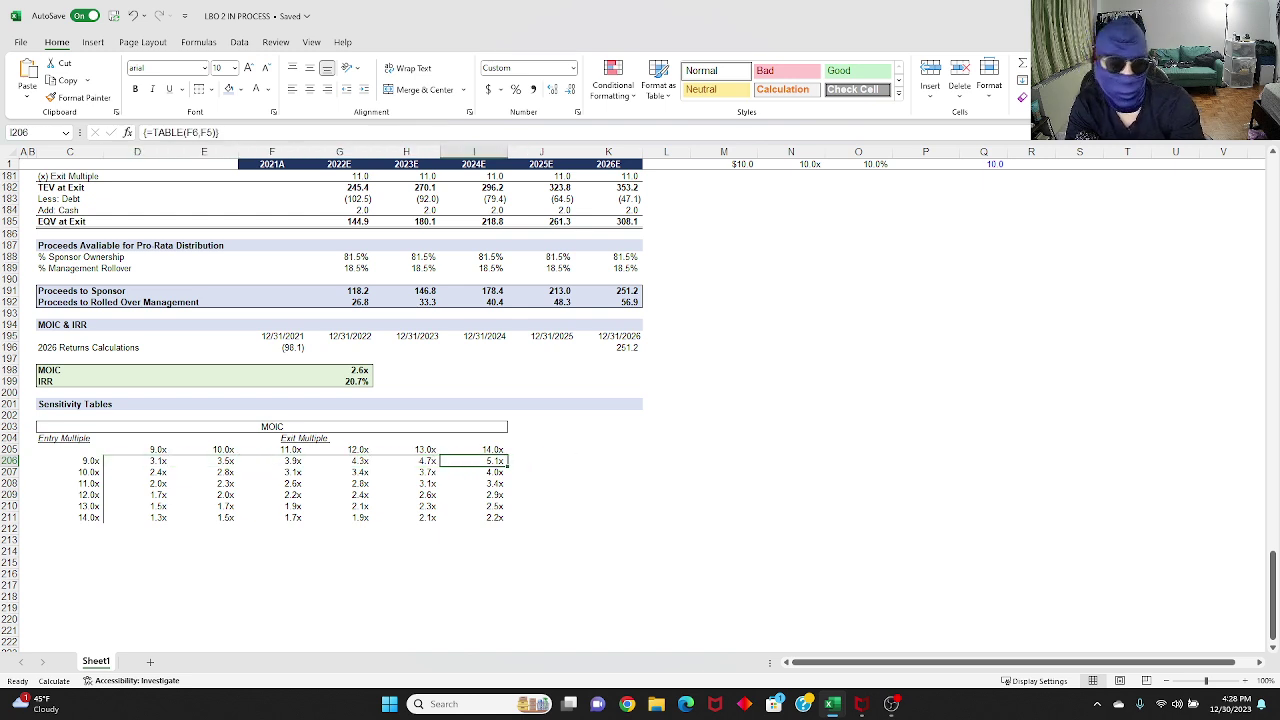
pyautogui.press('Left')
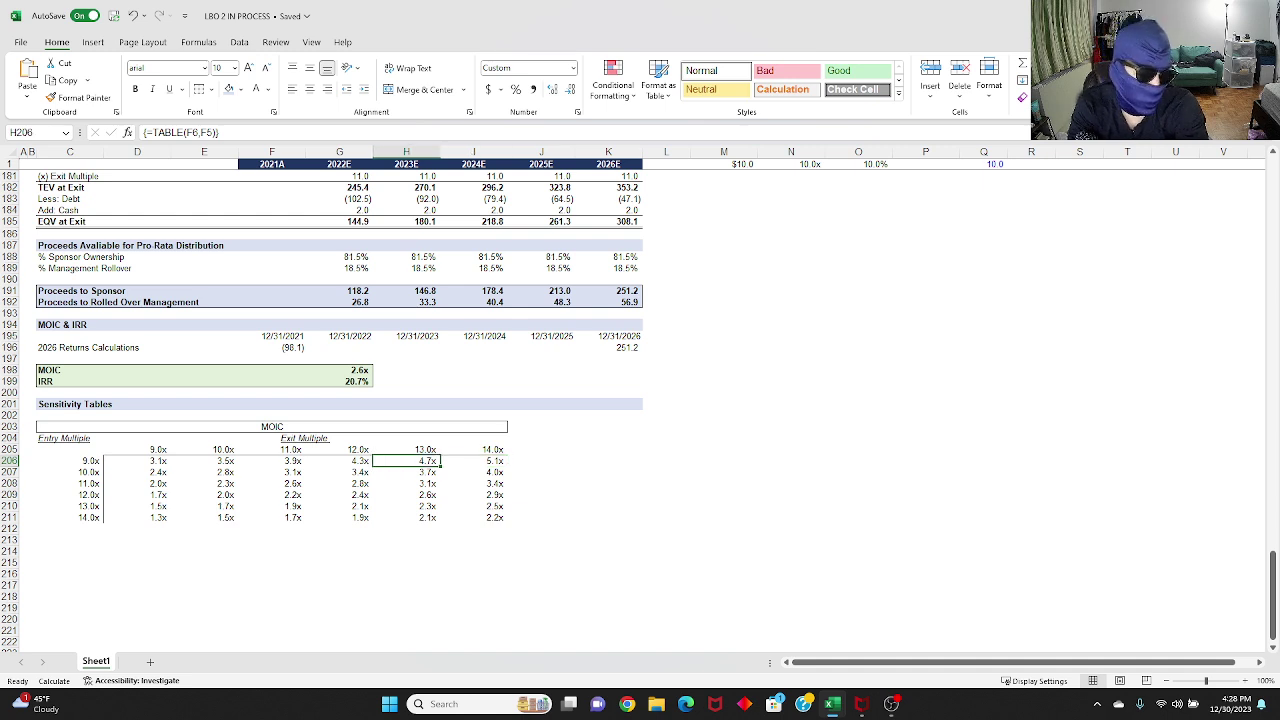
# Step: Copy the MOIC sensitivity table rows 203 to 211 and paste them starting at row 213
pyautogui.hotkey('ctrl', 'Left')
pyautogui.press('Up')
pyautogui.press('Up')
pyautogui.press('Up')
pyautogui.press('Up')
pyautogui.press('Down')
pyautogui.hotkey('shift', 'space')
pyautogui.hotkey('shift', 'Down')
pyautogui.hotkey('shift', 'Down')
pyautogui.hotkey('shift', 'Down')
pyautogui.hotkey('shift', 'Down')
pyautogui.hotkey('shift', 'Down')
pyautogui.hotkey('shift', 'Down')
pyautogui.hotkey('shift', 'Down')
pyautogui.hotkey('shift', 'Down')
pyautogui.hotkey('ctrl', 'c')
pyautogui.press('Down')
pyautogui.press('Down')
pyautogui.press('Down')
pyautogui.press('Down')
pyautogui.press('Down')
pyautogui.press('Down')
pyautogui.press('Down')
pyautogui.press('Down')
pyautogui.press('Down')
pyautogui.press('Down')
pyautogui.hotkey('ctrl', 'v')
pyautogui.press('Escape')
# Step: Change the title of the duplicated sensitivity table in C213 to IRR
pyautogui.press('Right')
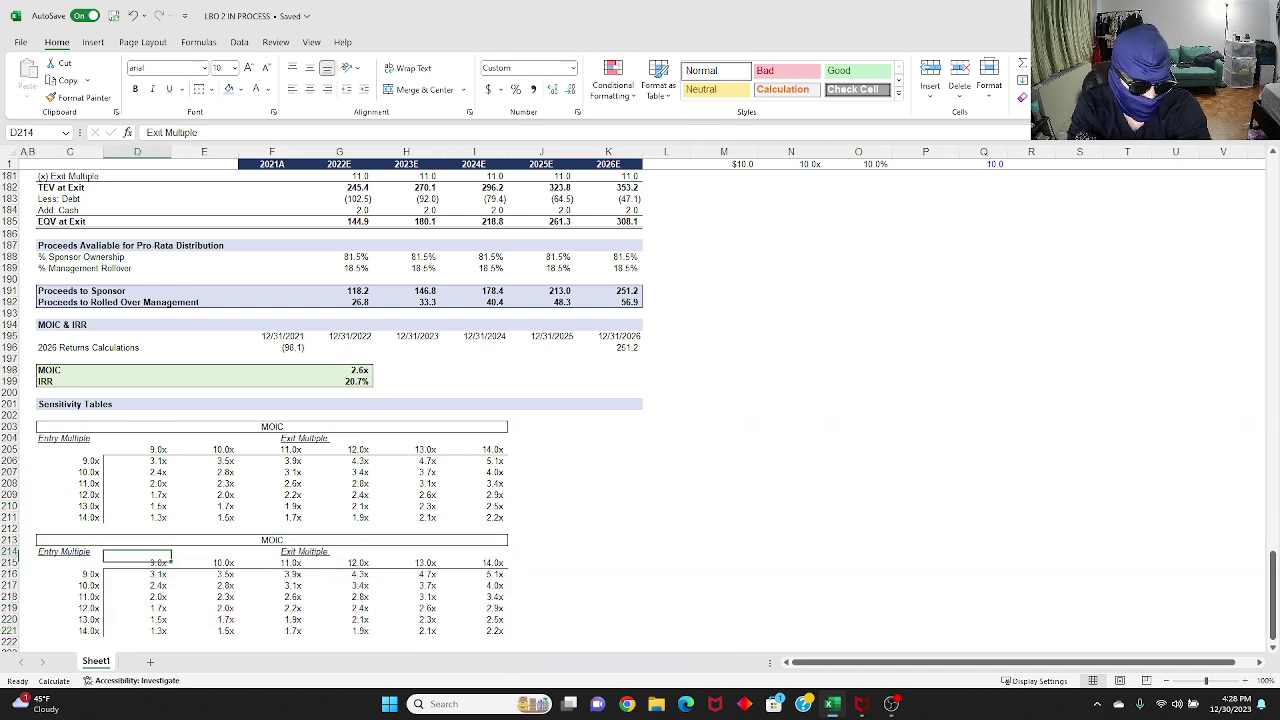
pyautogui.press('Up')
pyautogui.press('Left')
pyautogui.write('I')
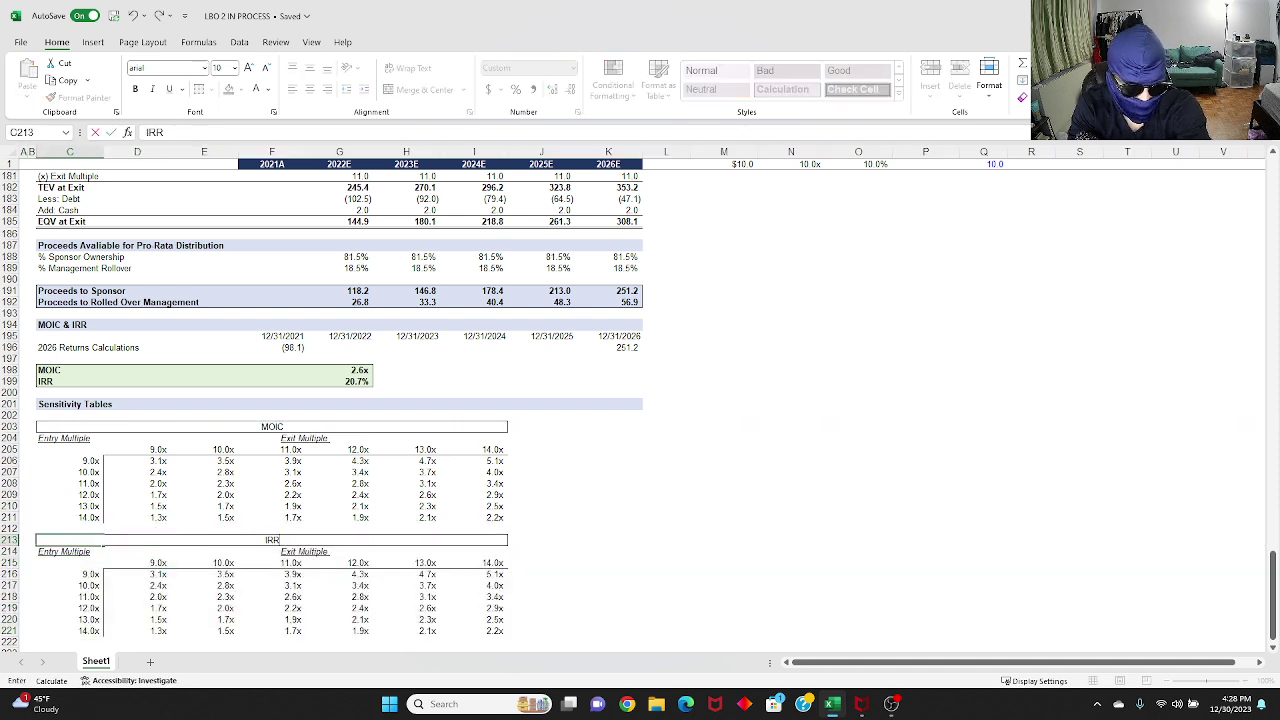
pyautogui.write('RR')
pyautogui.press('Return')
# Step: Clear the copied MOIC results from D216:I221 in the IRR table
pyautogui.press('Down')
pyautogui.press('Down')
pyautogui.press('Right')
pyautogui.hotkey('ctrl', 'shift', 'Down')
pyautogui.hotkey('ctrl', 'shift', 'Right')
pyautogui.press('Delete')
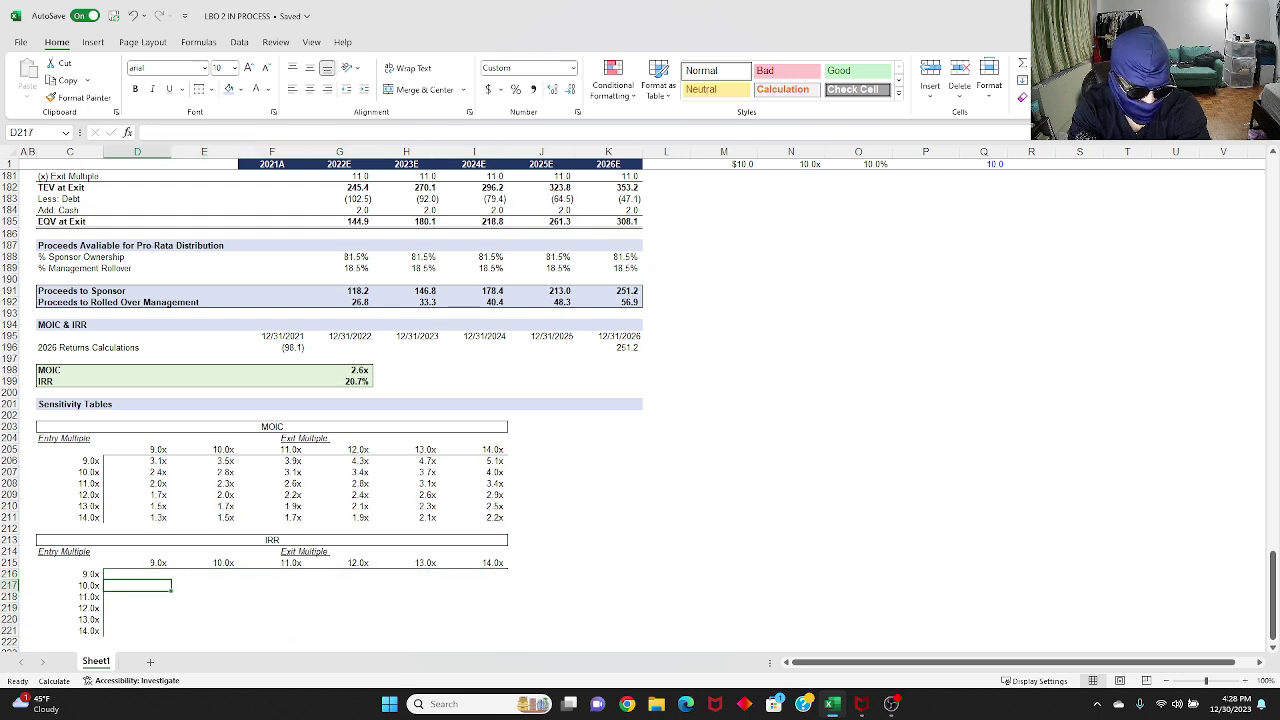
# Step: Link the corner cell C215 of the IRR sensitivity table to the IRR result in G199
pyautogui.press('Up')
pyautogui.press('Left')
pyautogui.write('=')
pyautogui.press('Up')
pyautogui.press('Up')
pyautogui.press('Up')
pyautogui.press('Up')
pyautogui.press('Right')
pyautogui.press('Right')
pyautogui.press('Up')
pyautogui.press('Up')
pyautogui.press('Right')
pyautogui.press('Right')
pyautogui.press('Up')
pyautogui.press('Up')
pyautogui.press('Up')
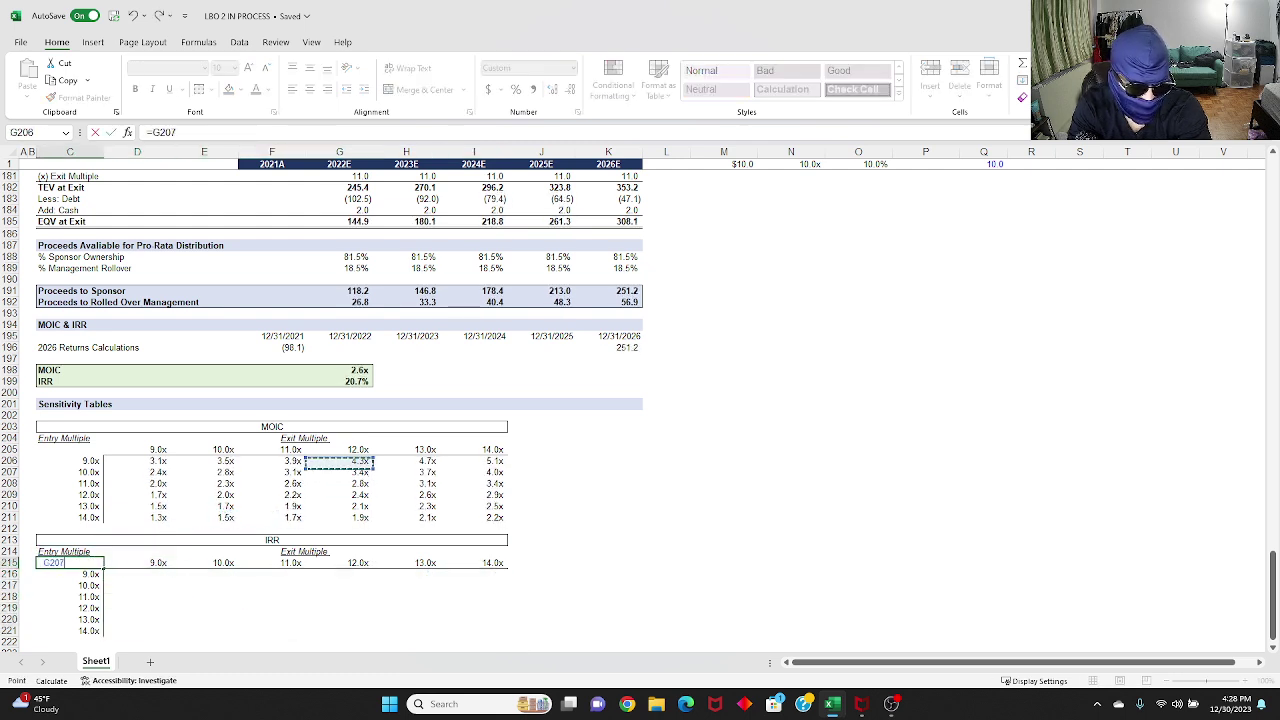
pyautogui.press('Up')
pyautogui.press('Up')
pyautogui.press('Up')
pyautogui.press('Up')
pyautogui.press('Up')
pyautogui.press('Up')
pyautogui.press('Up')
pyautogui.hotkey('ctrl', 'Return')
# Step: Create a data table over C215:I221 with exit multiple F6 as row input and entry multiple F5 as column input
pyautogui.hotkey('ctrl', 'shift', 'Down')
pyautogui.hotkey('ctrl', 'shift', 'Right')
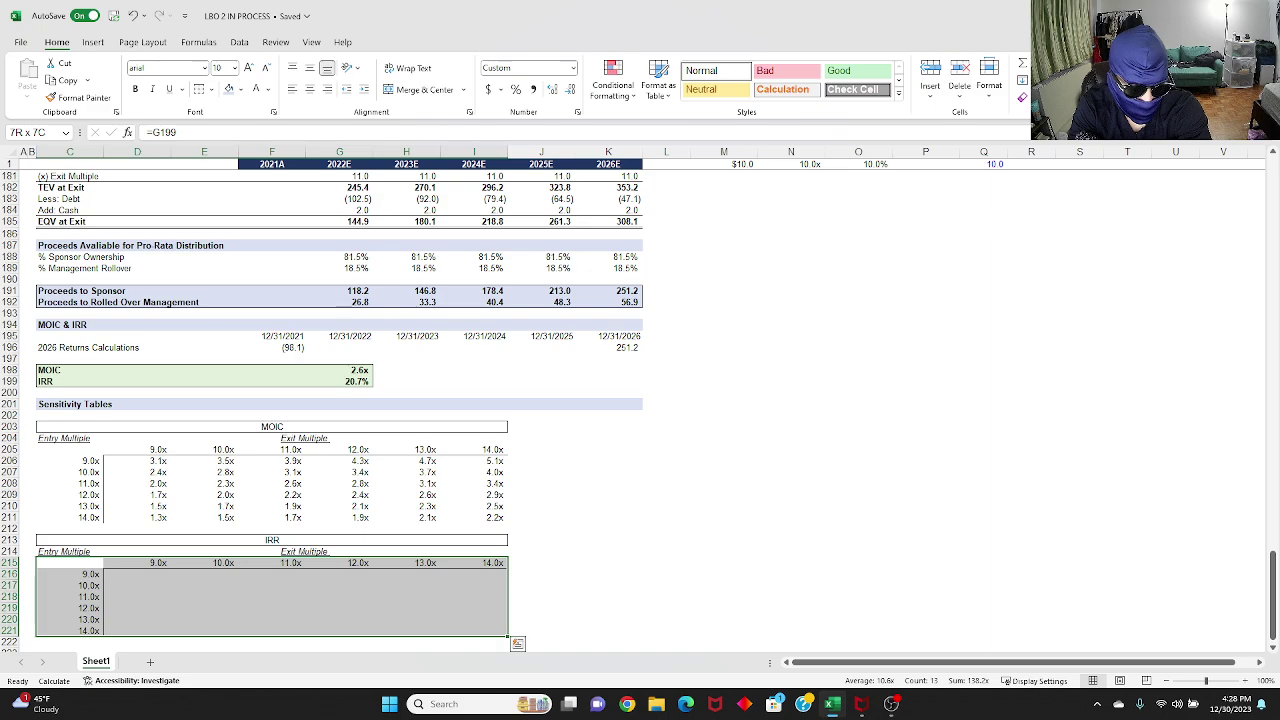
pyautogui.hotkey('alt', 'a')
pyautogui.press('w')
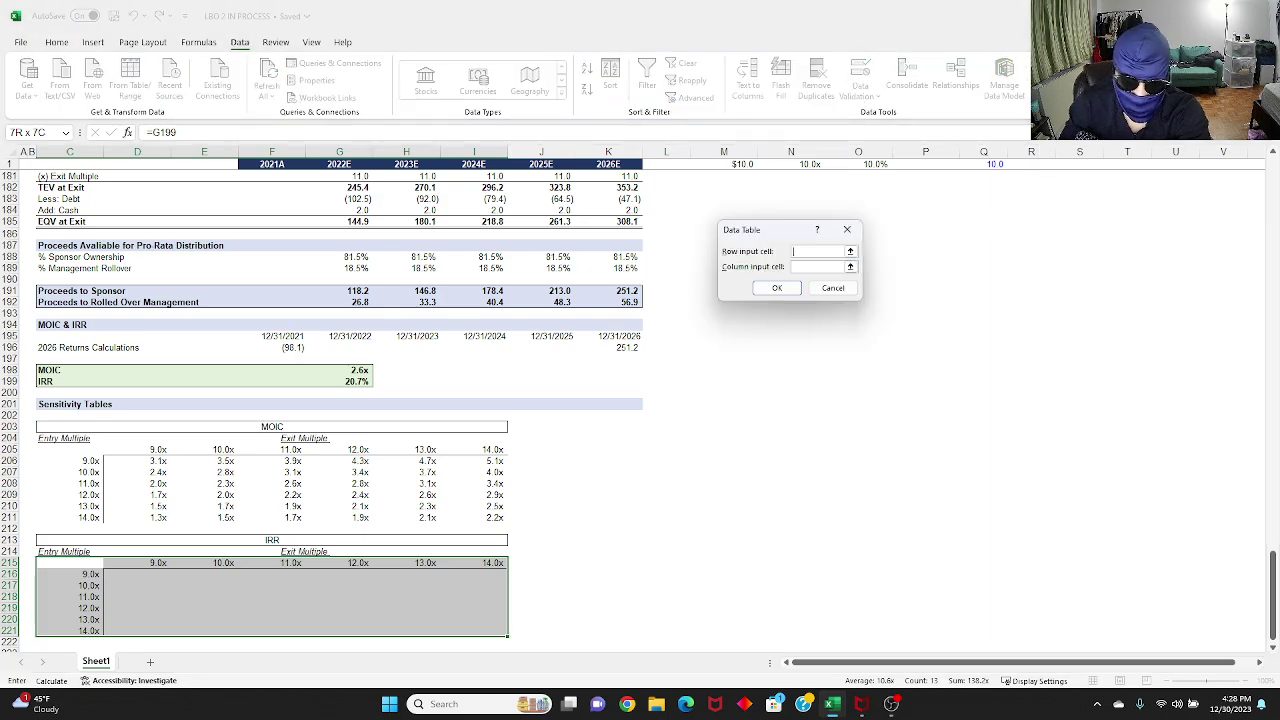
pyautogui.scroll(20, 660, 400)
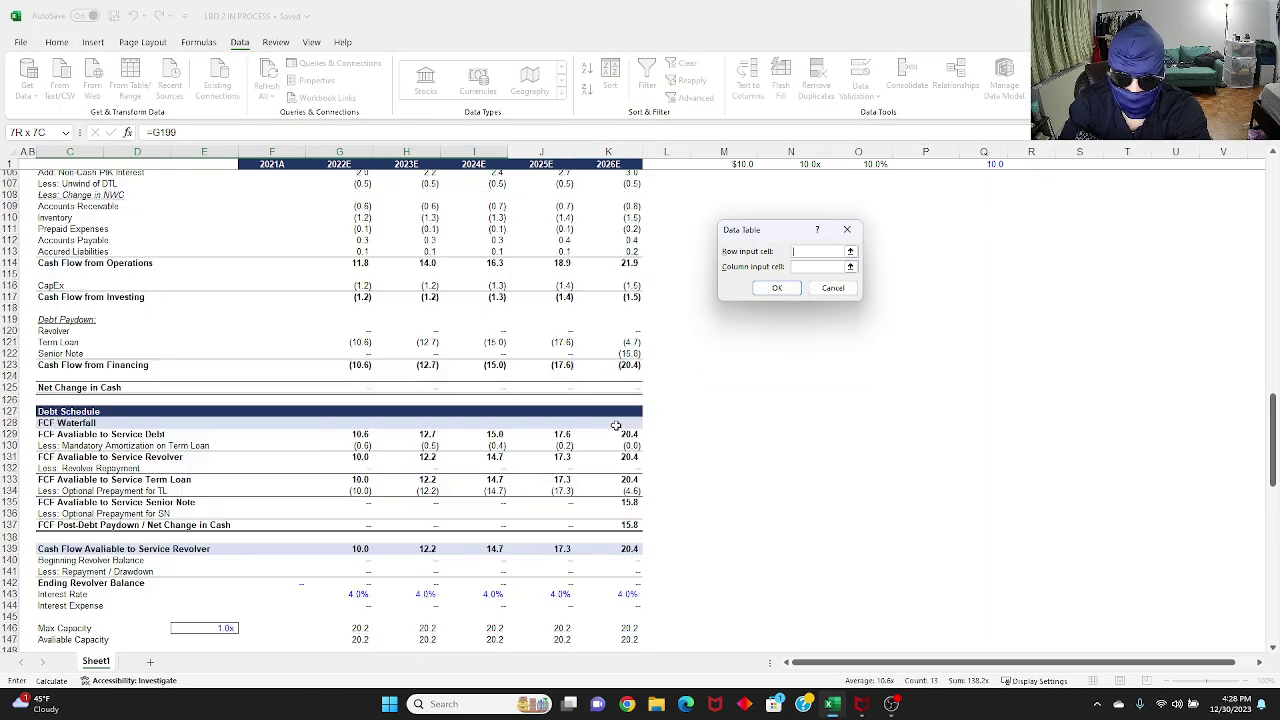
pyautogui.scroll(20, 616, 426)
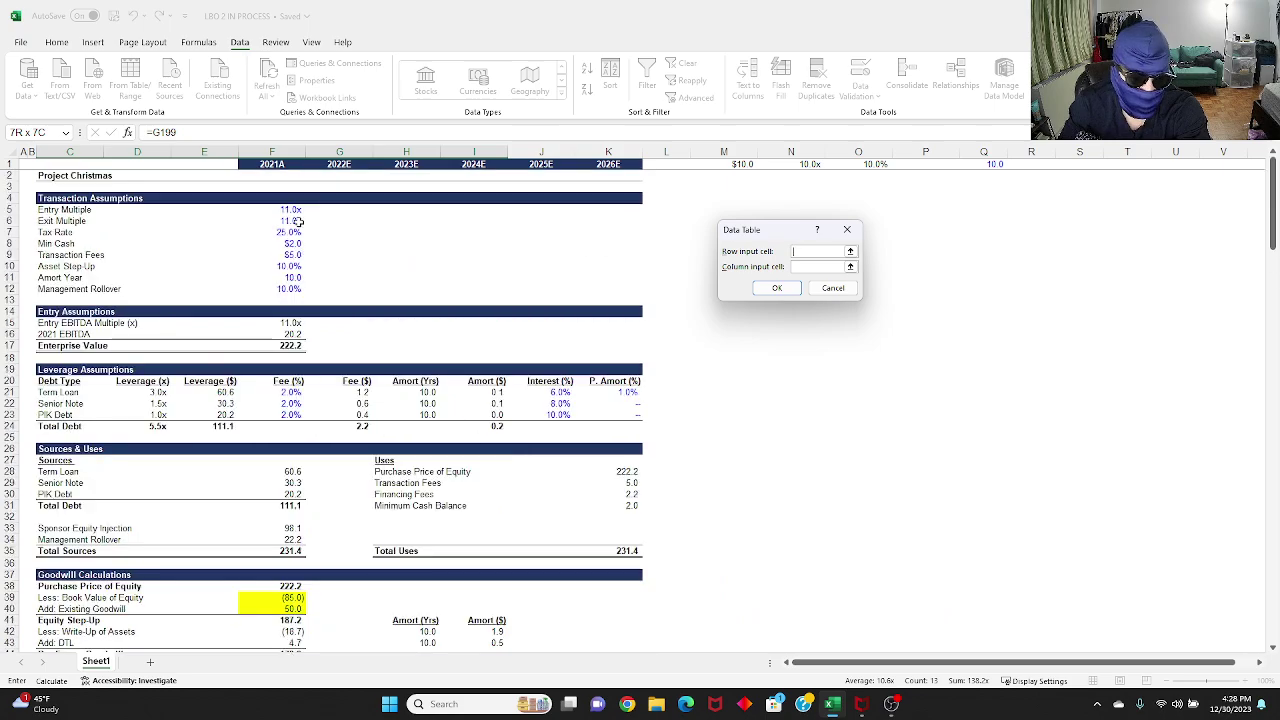
pyautogui.click(297, 221)
pyautogui.press('Tab')
pyautogui.click(296, 209)
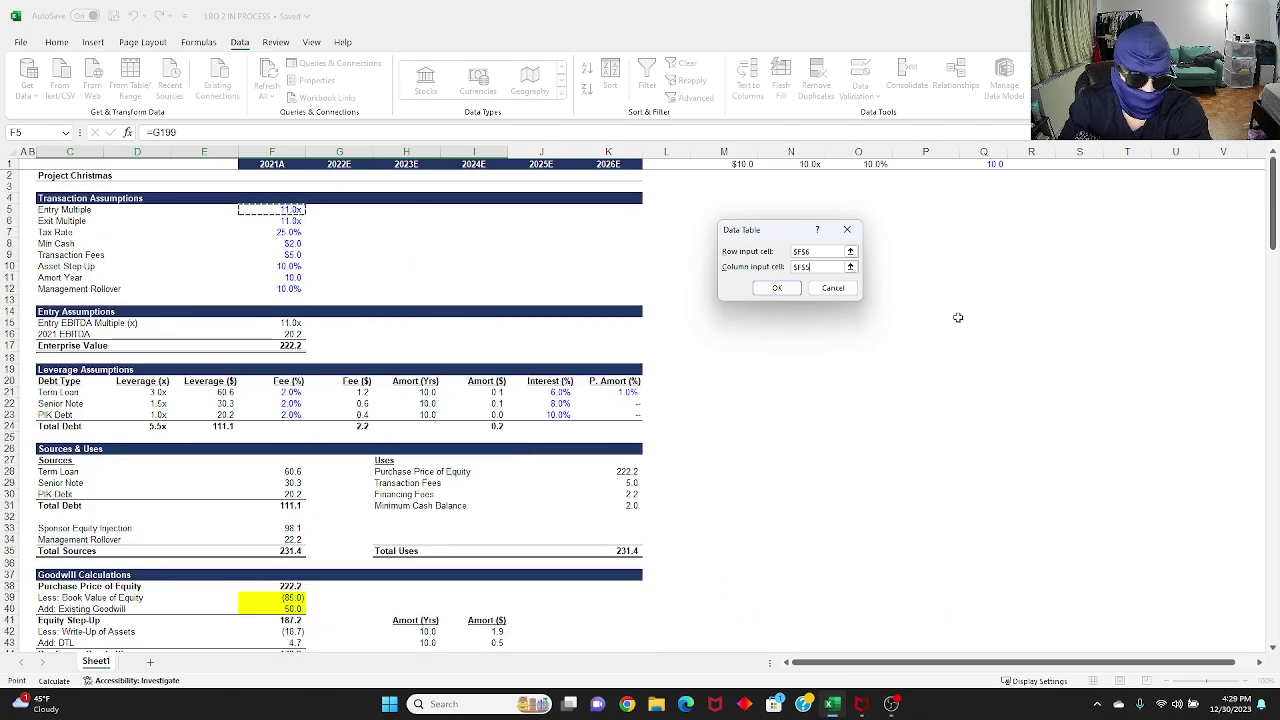
pyautogui.click(778, 289)
pyautogui.scroll(-20, 640, 400)
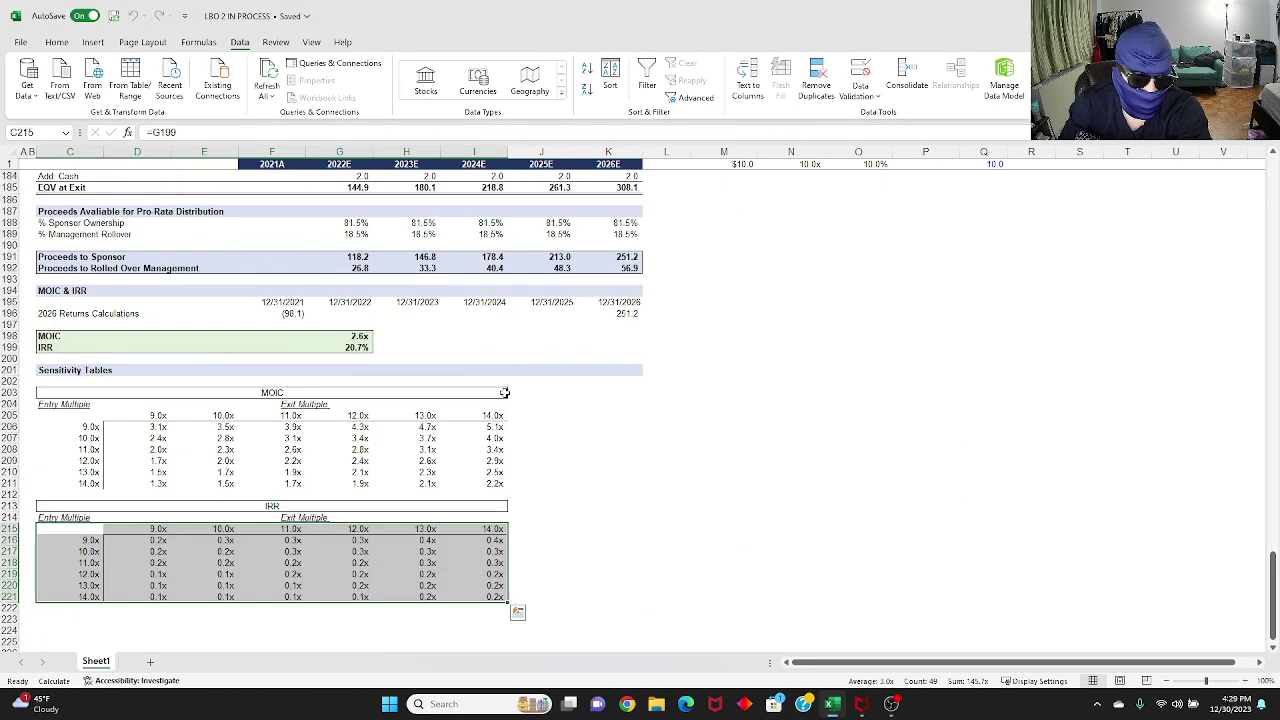
# Step: Copy the percentage number format code from the management rollover cell G189
pyautogui.scroll(-4, 505, 393)
pyautogui.click(272, 417)
pyautogui.scroll(6, 280, 457)
pyautogui.click(362, 302)
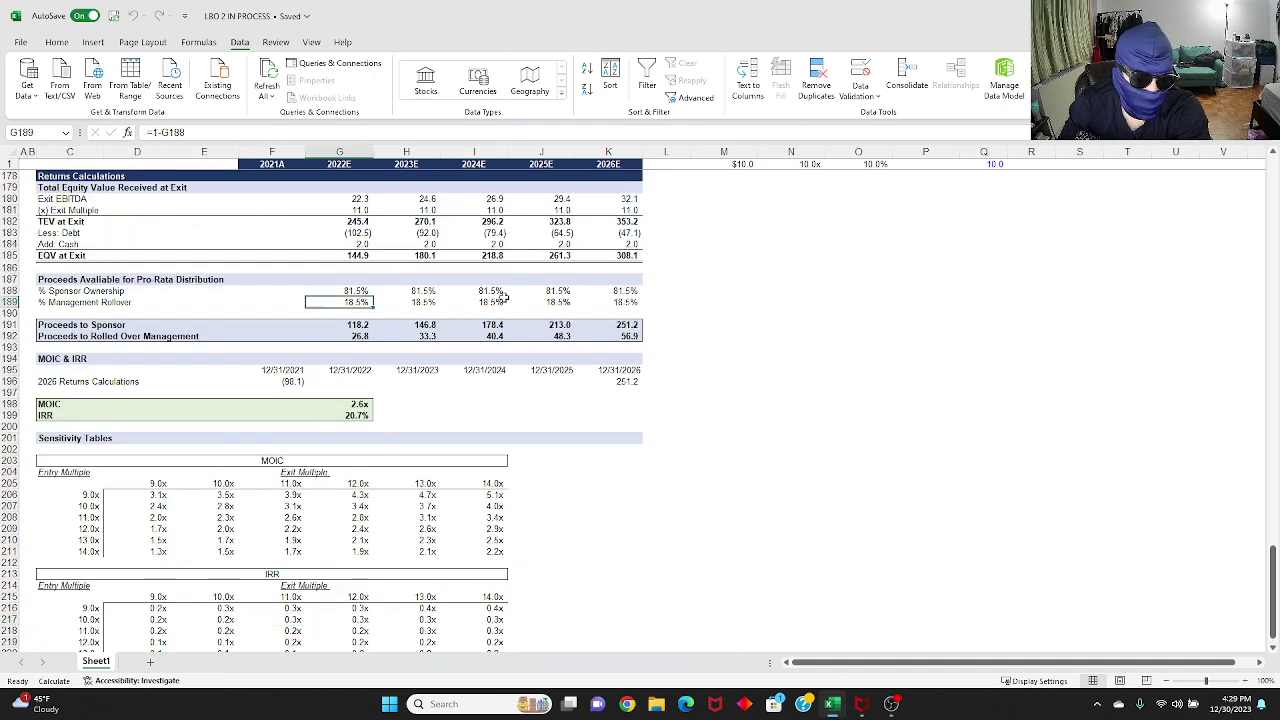
pyautogui.hotkey('ctrl', '1')
pyautogui.press('Tab')
pyautogui.press('Tab')
pyautogui.press('Escape')
# Step: Apply the copied percentage number format to the IRR table results in D216:I221
pyautogui.press('Down')
pyautogui.press('Down')
pyautogui.press('Down')
pyautogui.press('Down')
pyautogui.press('Down')
pyautogui.press('Down')
pyautogui.hotkey('ctrl', 'Down')
pyautogui.hotkey('ctrl', 'Down')
pyautogui.hotkey('ctrl', 'Down')
pyautogui.hotkey('ctrl', 'Down')
pyautogui.hotkey('ctrl', 'Down')
pyautogui.press('Down')
pyautogui.hotkey('ctrl', 'Left')
pyautogui.press('Right')
pyautogui.hotkey('ctrl', 'shift', 'Right')
pyautogui.hotkey('ctrl', 'shift', 'Down')
pyautogui.hotkey('ctrl', '1')
pyautogui.press('Tab')
pyautogui.press('Tab')
pyautogui.hotkey('ctrl', 'v')
pyautogui.press('Return')
# Step: Examine the IRR at 11.0x entry and exit, and at 9.0x entry with 14.0x exit
pyautogui.press('Right')
pyautogui.press('Left')
pyautogui.press('Down')
pyautogui.press('Right')
pyautogui.press('Right')
pyautogui.press('Right')
pyautogui.press('Down')
pyautogui.press('Left')
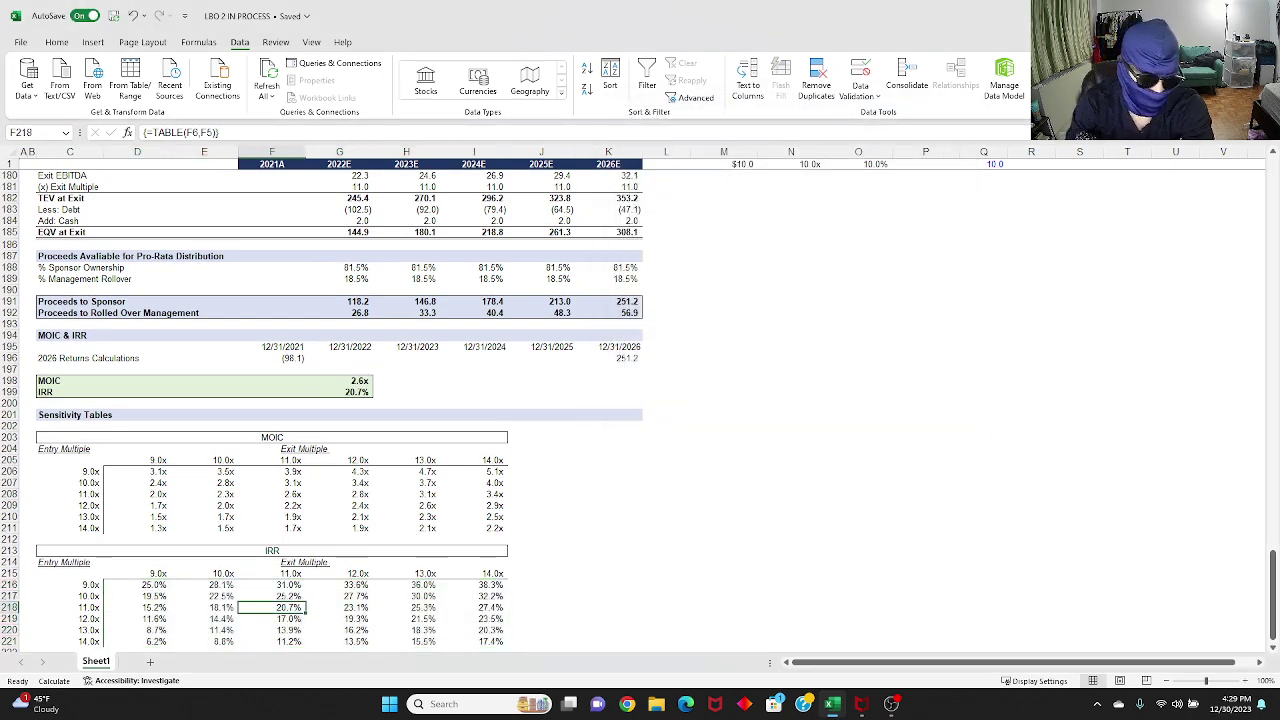
pyautogui.scroll(-3, 450, 410)
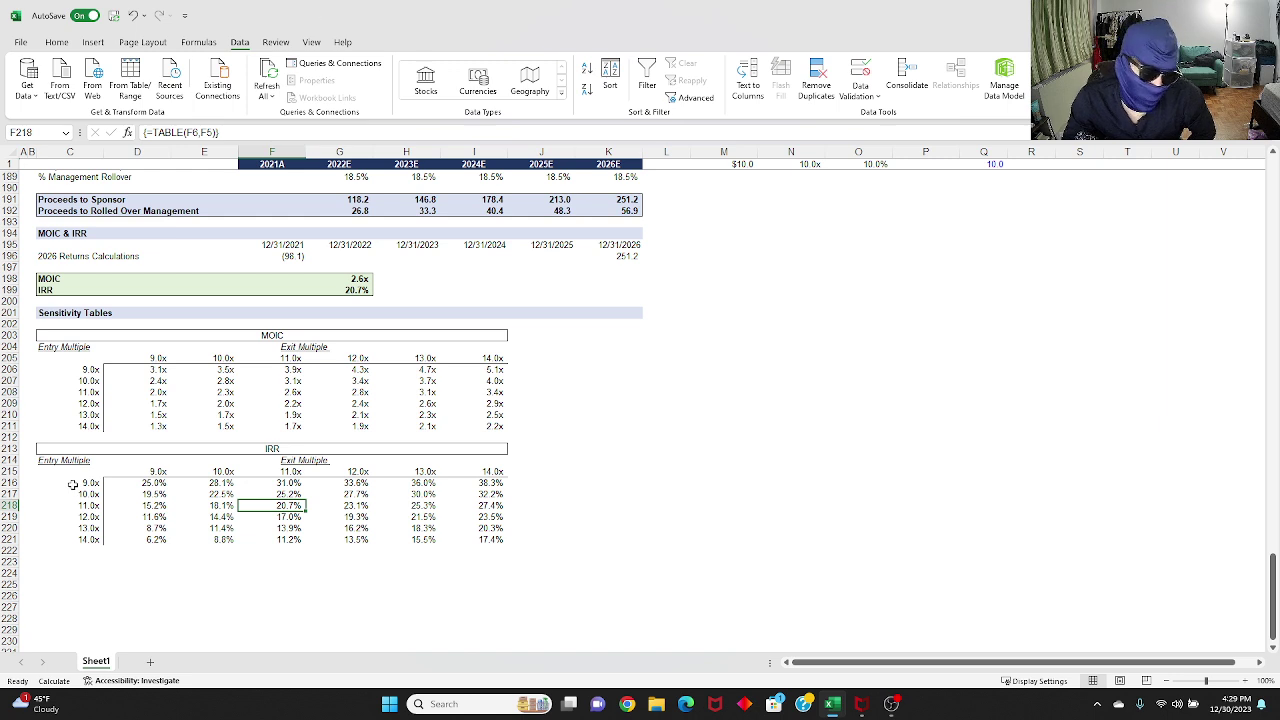
pyautogui.click(488, 483)
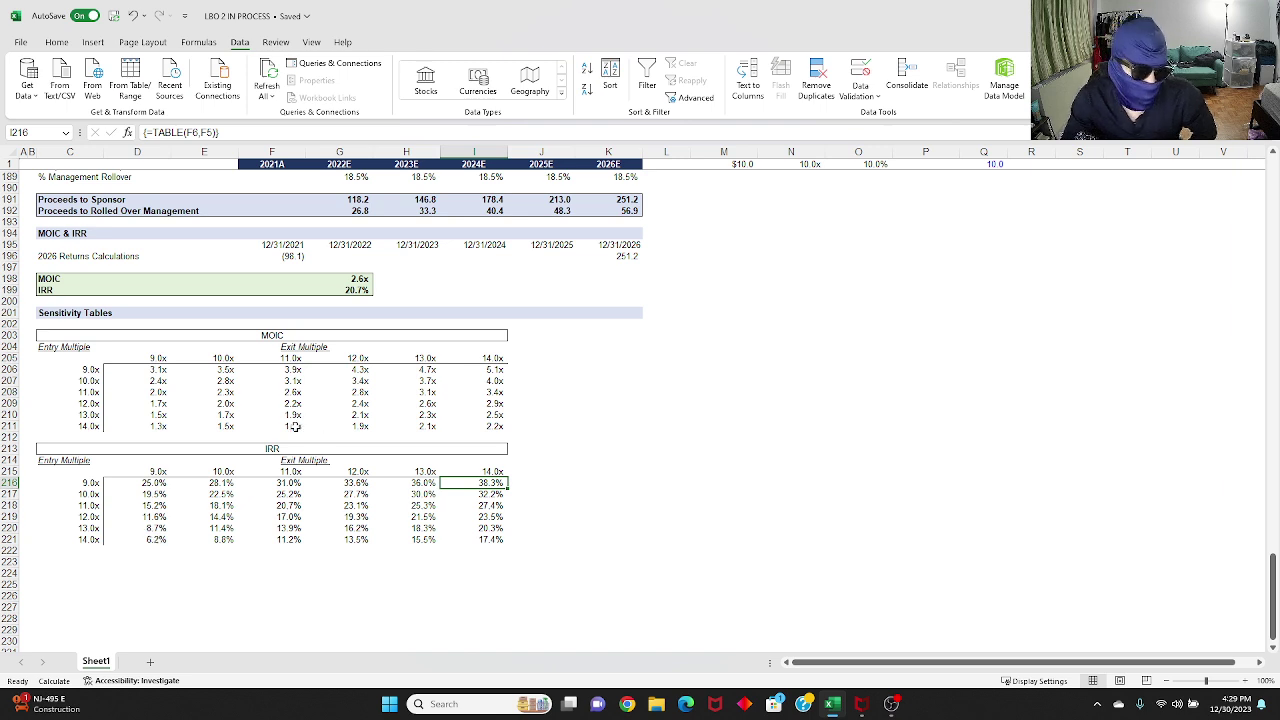
# Step: Review the MOIC and IRR outputs in rows 198 and 199 alongside the MOIC sensitivity results
pyautogui.click(355, 277)
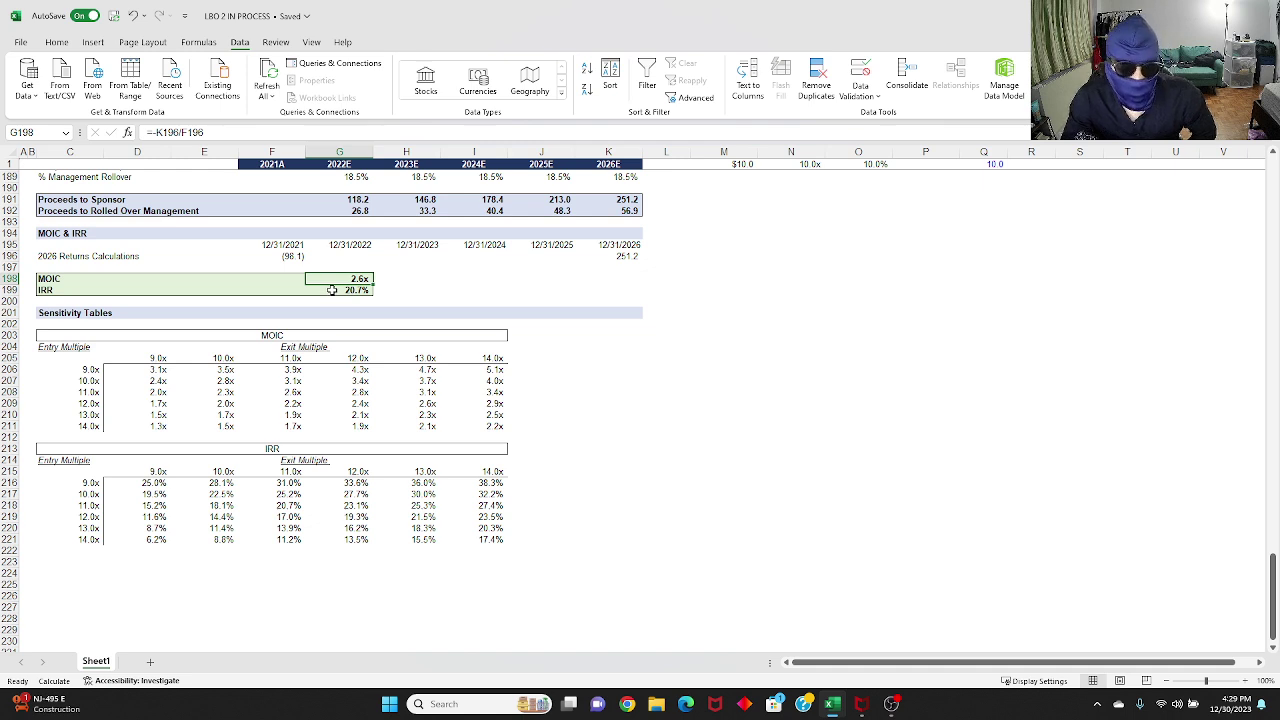
pyautogui.click(332, 290)
pyautogui.click(52, 279)
pyautogui.moveTo(58, 279); pyautogui.dragTo(340, 290)
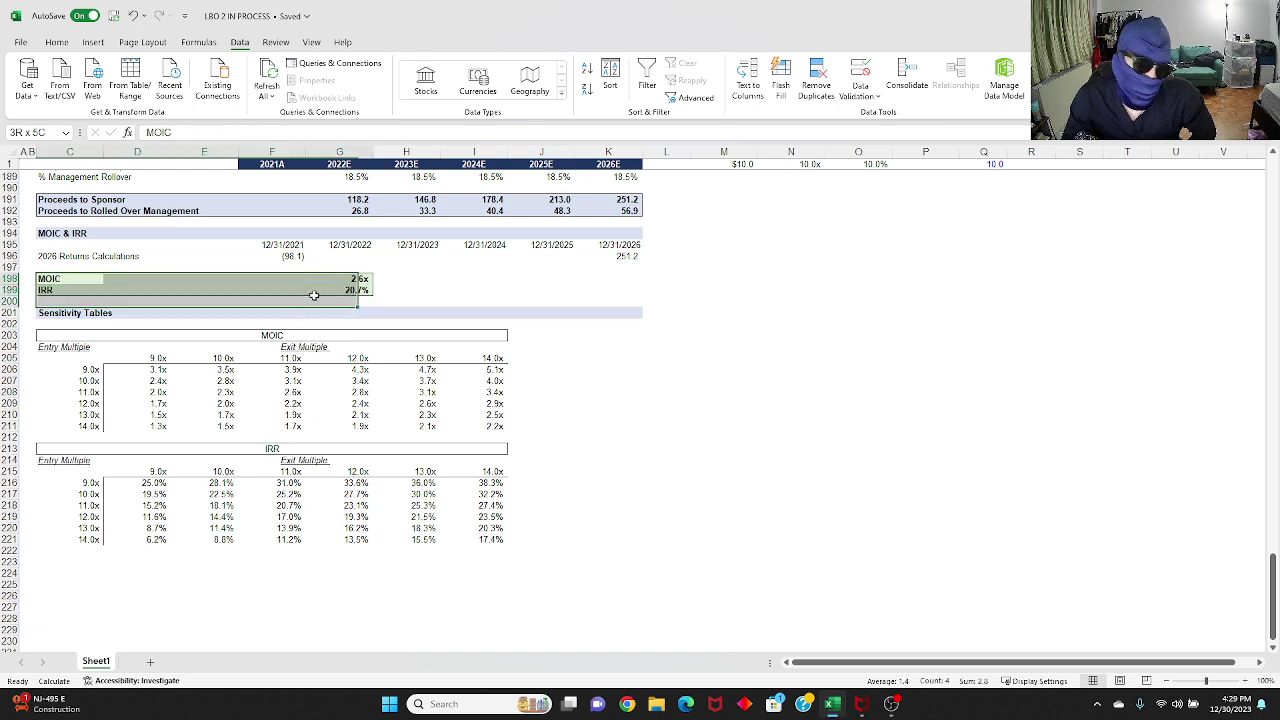
pyautogui.click(163, 334)
pyautogui.moveTo(157, 370); pyautogui.dragTo(505, 428)
# Step: Examine how IRR changes across the sensitivity table, focusing on entry multiples from 9.0x to 12.0x
pyautogui.click(155, 540)
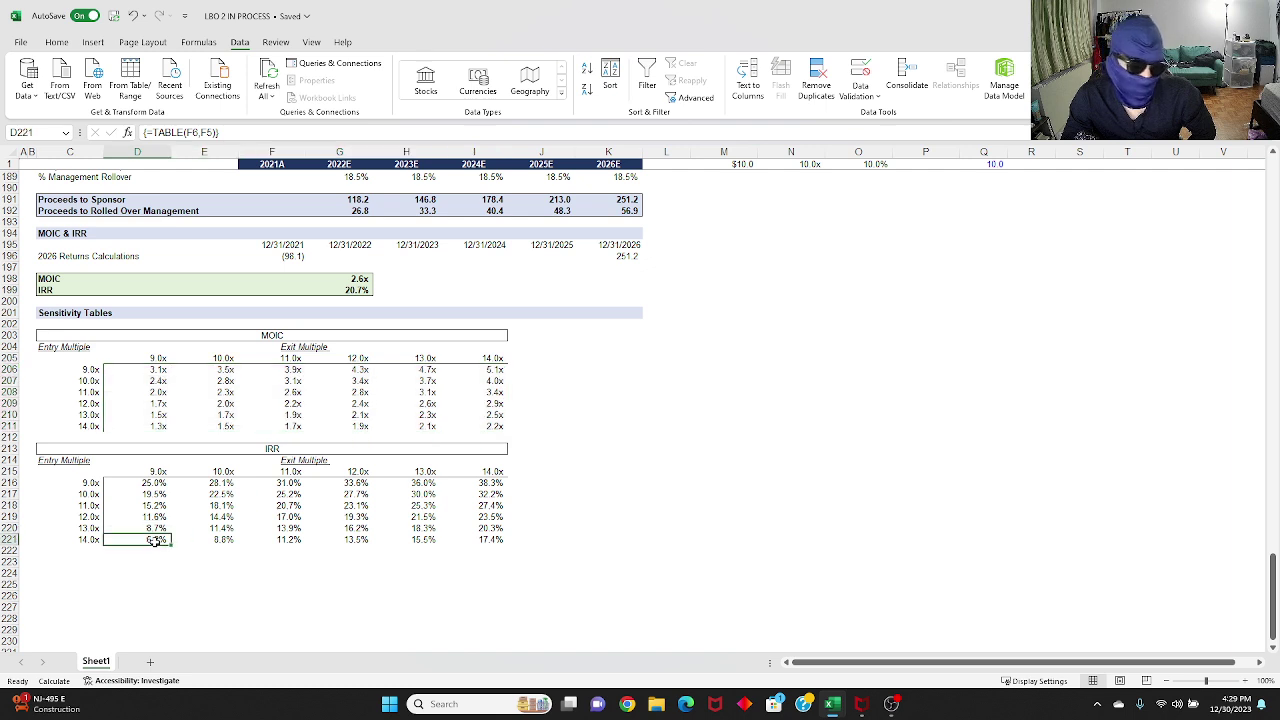
pyautogui.click(145, 516)
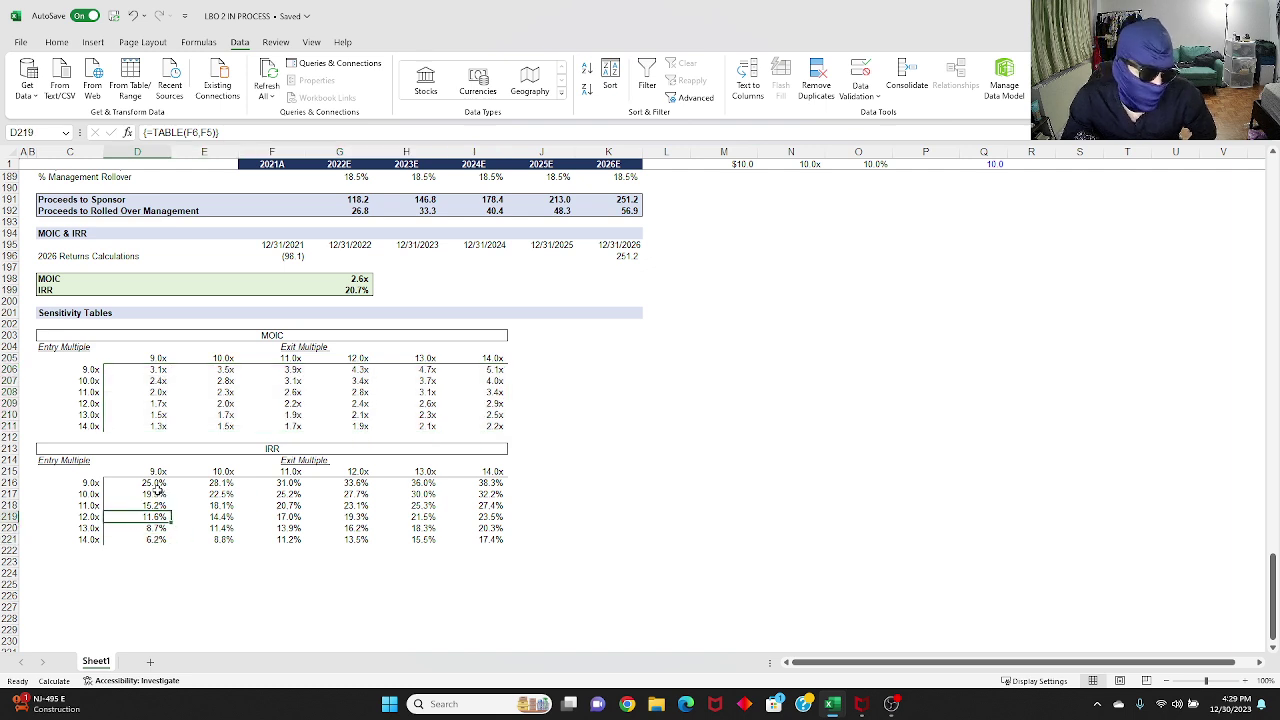
pyautogui.moveTo(157, 483); pyautogui.dragTo(350, 517)
pyautogui.press('Delete')
pyautogui.press('Return')
pyautogui.moveTo(288, 483); pyautogui.dragTo(480, 515)
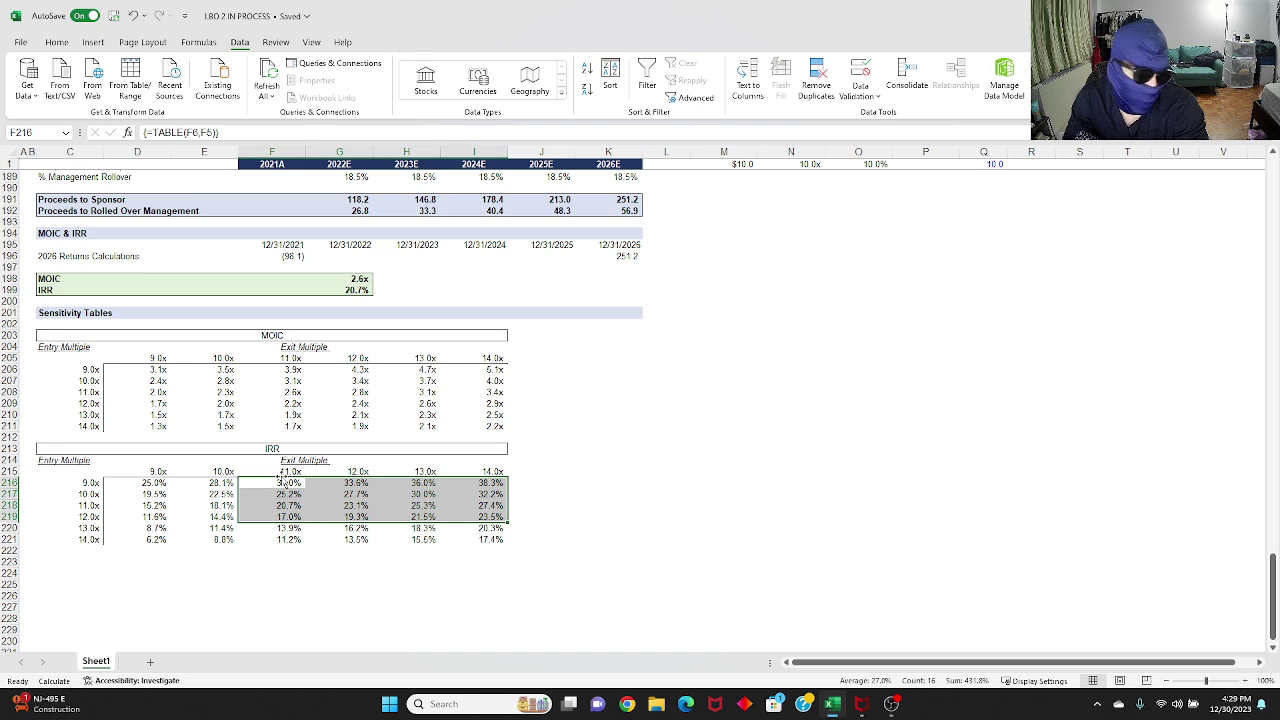
pyautogui.click(92, 472)
pyautogui.moveTo(92, 472); pyautogui.dragTo(474, 526)
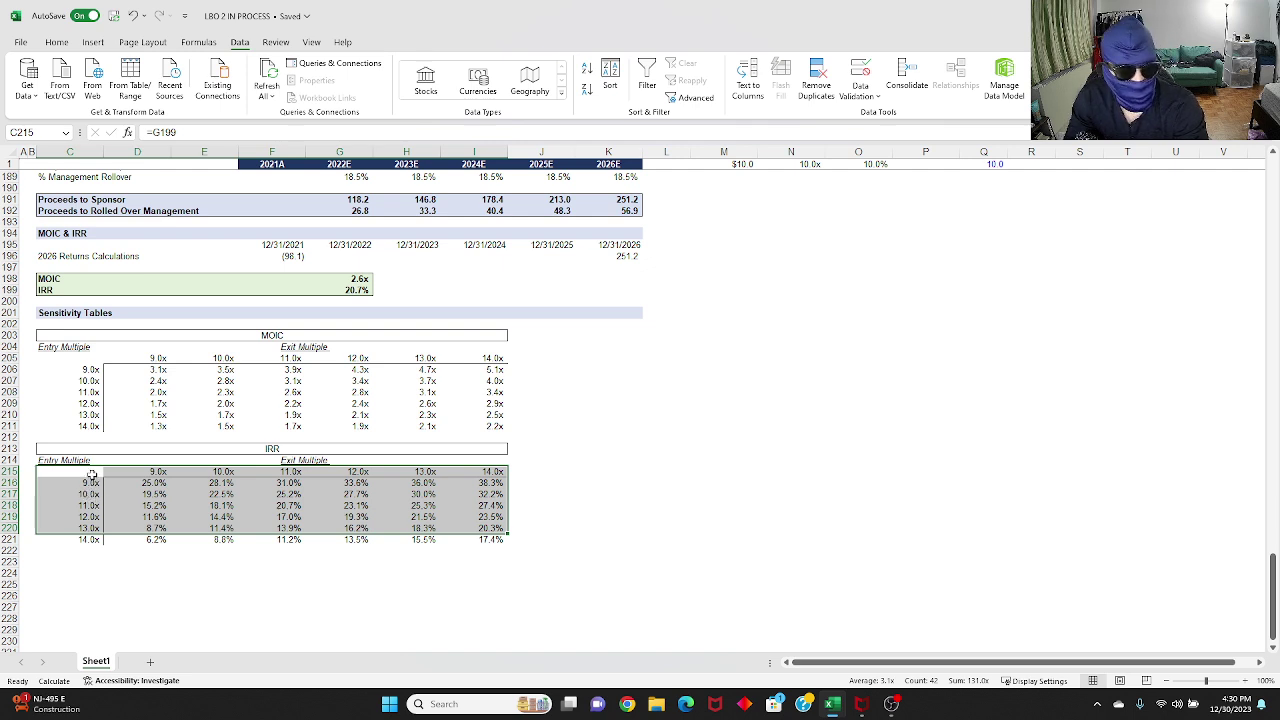
# Step: Compare the IRR for 11.0x and 14.0x entry multiples at the 11.0x exit multiple
pyautogui.click(90, 505)
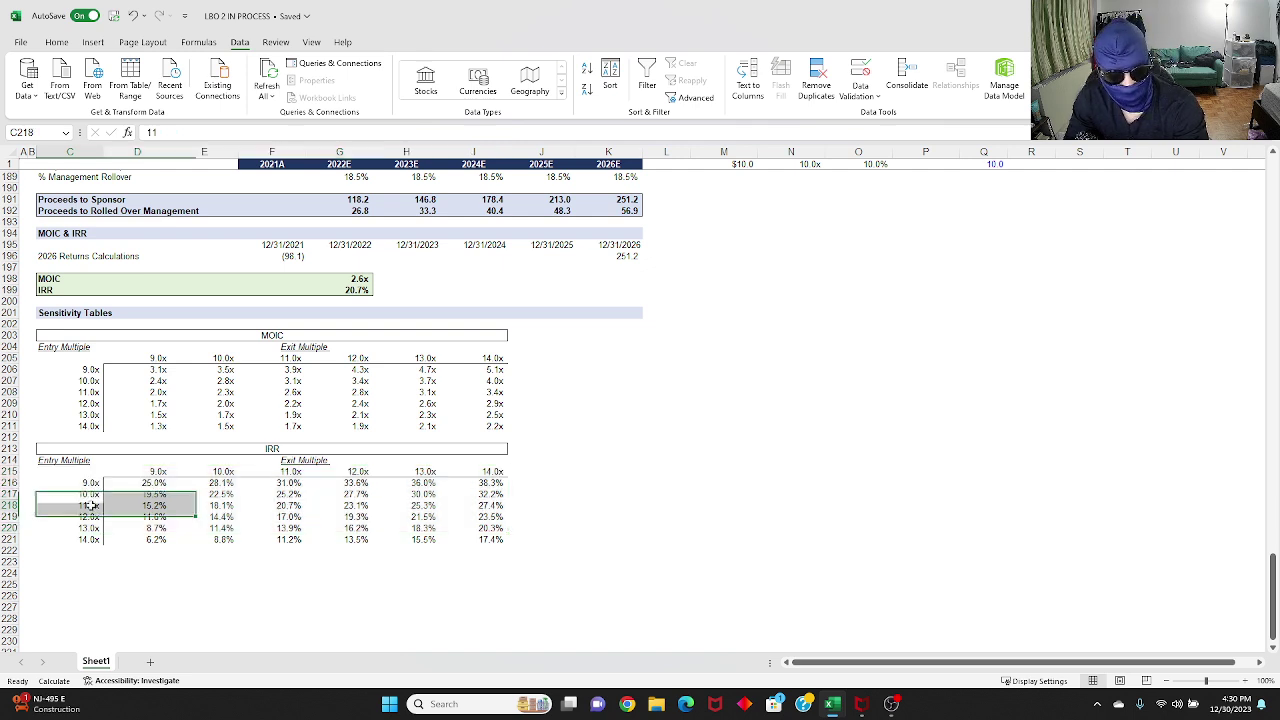
pyautogui.click(288, 484)
pyautogui.click(289, 472)
pyautogui.click(293, 504)
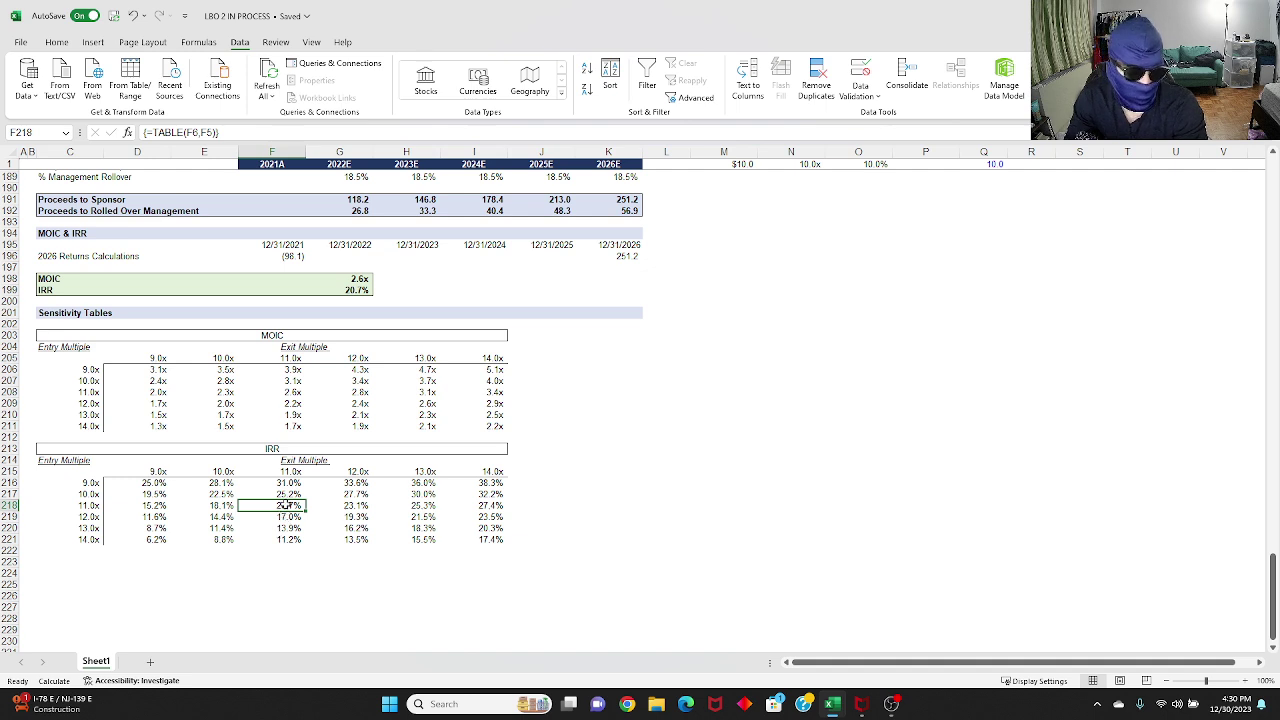
pyautogui.click(89, 505)
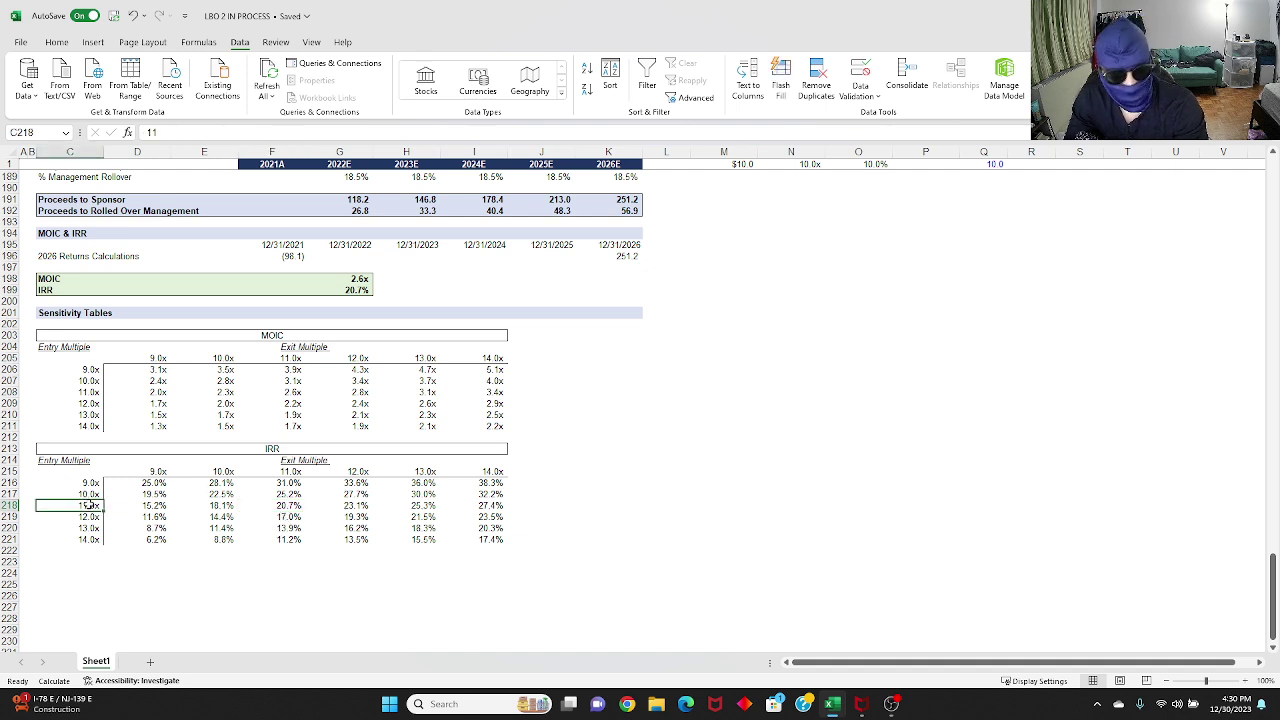
pyautogui.click(89, 540)
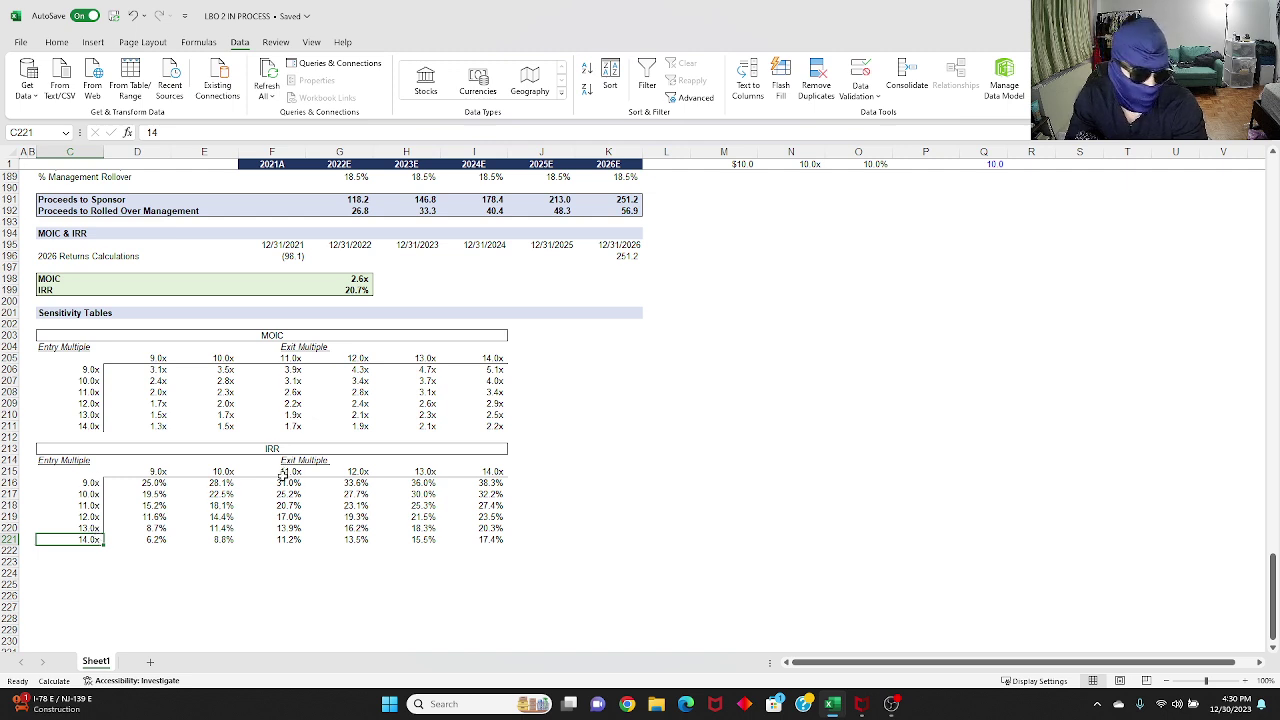
pyautogui.moveTo(88, 540); pyautogui.dragTo(295, 540)
pyautogui.click(295, 540)
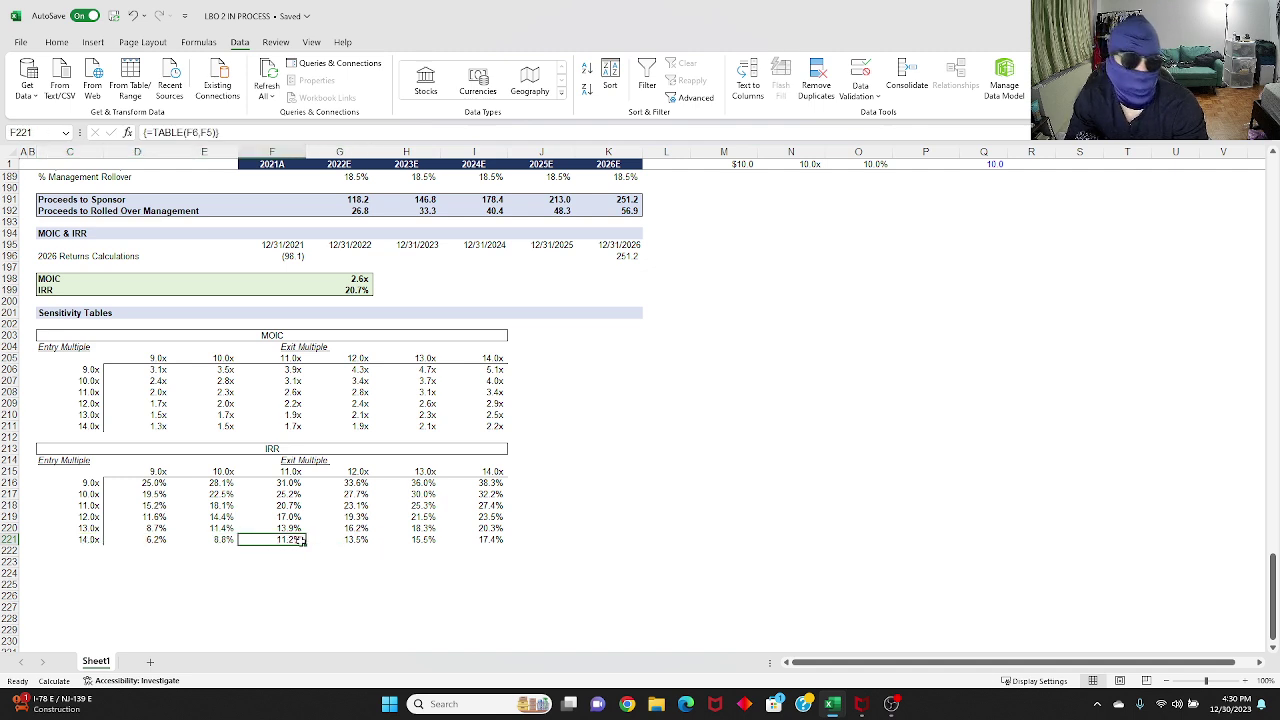